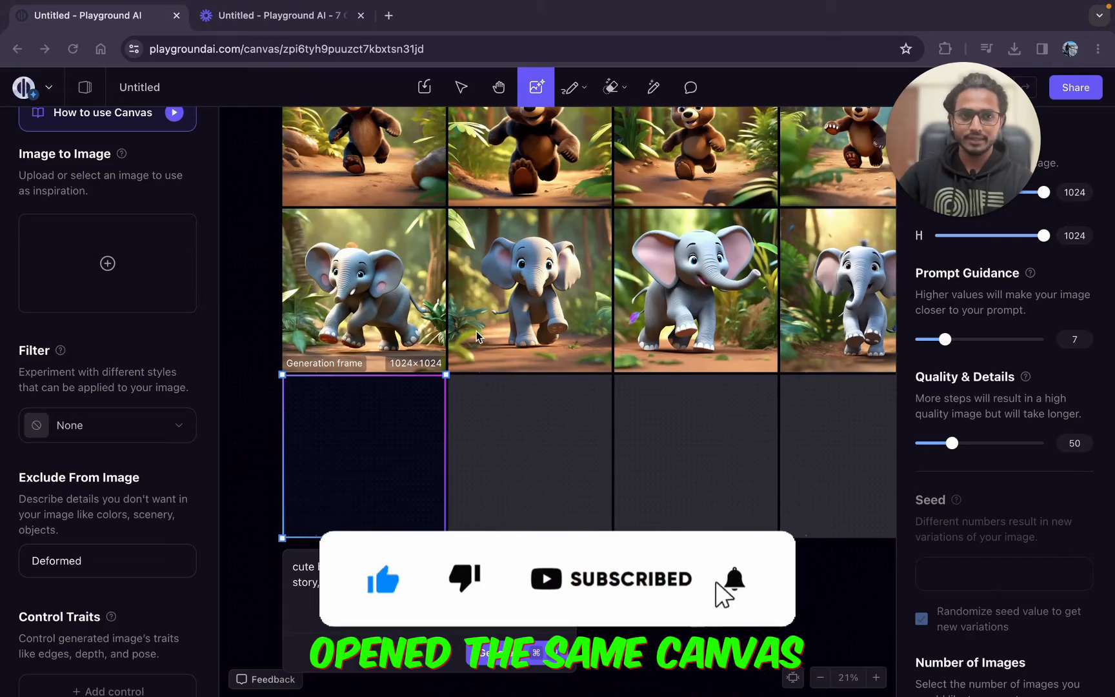
Review the generated animal images on the canvas, including the jungle elephant row and its prompt
{"action": "scroll", "coordinate": [410, 364], "scroll_direction": "up", "scroll_amount": 3}
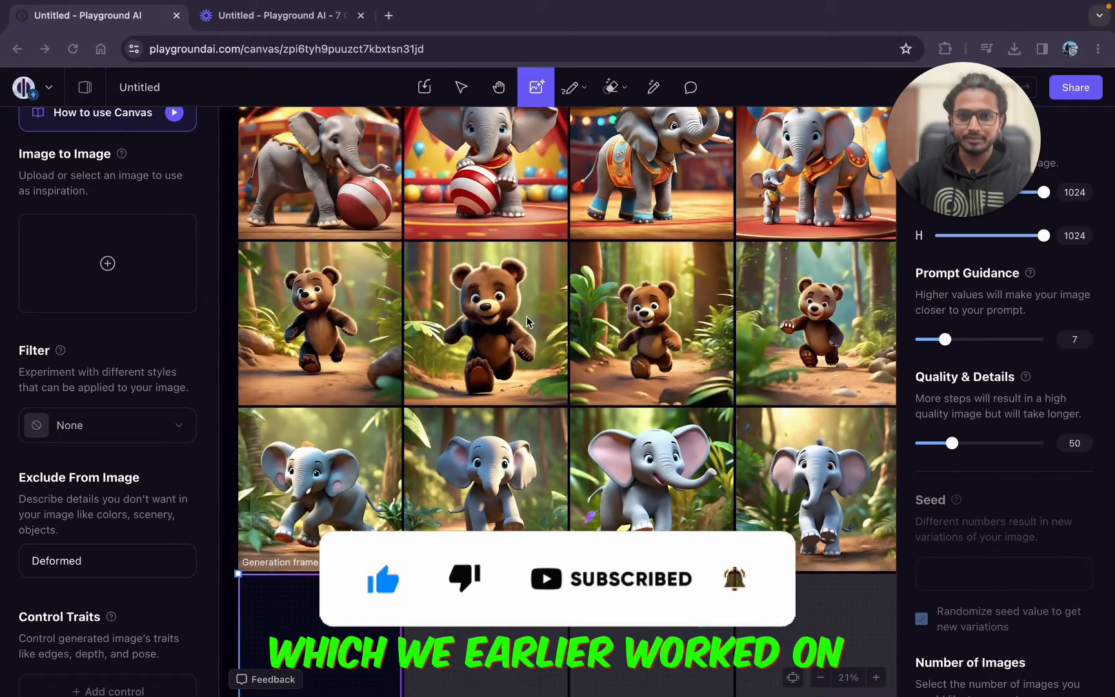
{"action": "scroll", "coordinate": [526, 316], "scroll_direction": "up", "scroll_amount": 10}
{"action": "scroll", "coordinate": [529, 316], "scroll_direction": "up", "scroll_amount": 10}
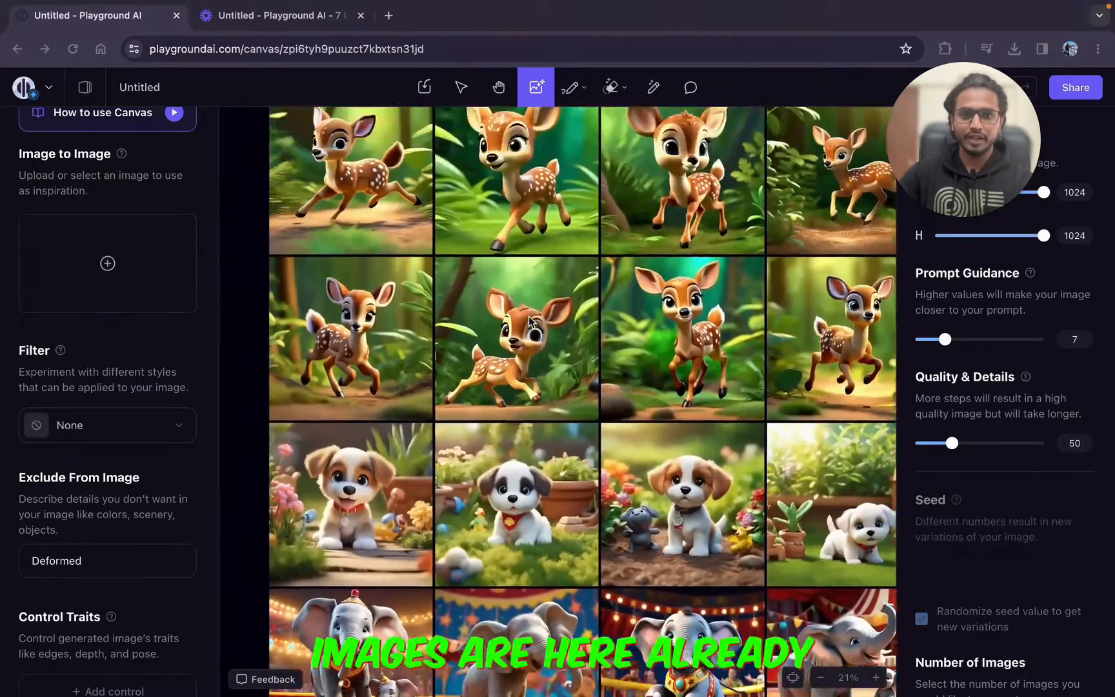
{"action": "scroll", "coordinate": [529, 316], "scroll_direction": "down", "scroll_amount": 5}
{"action": "scroll", "coordinate": [529, 319], "scroll_direction": "down", "scroll_amount": 15}
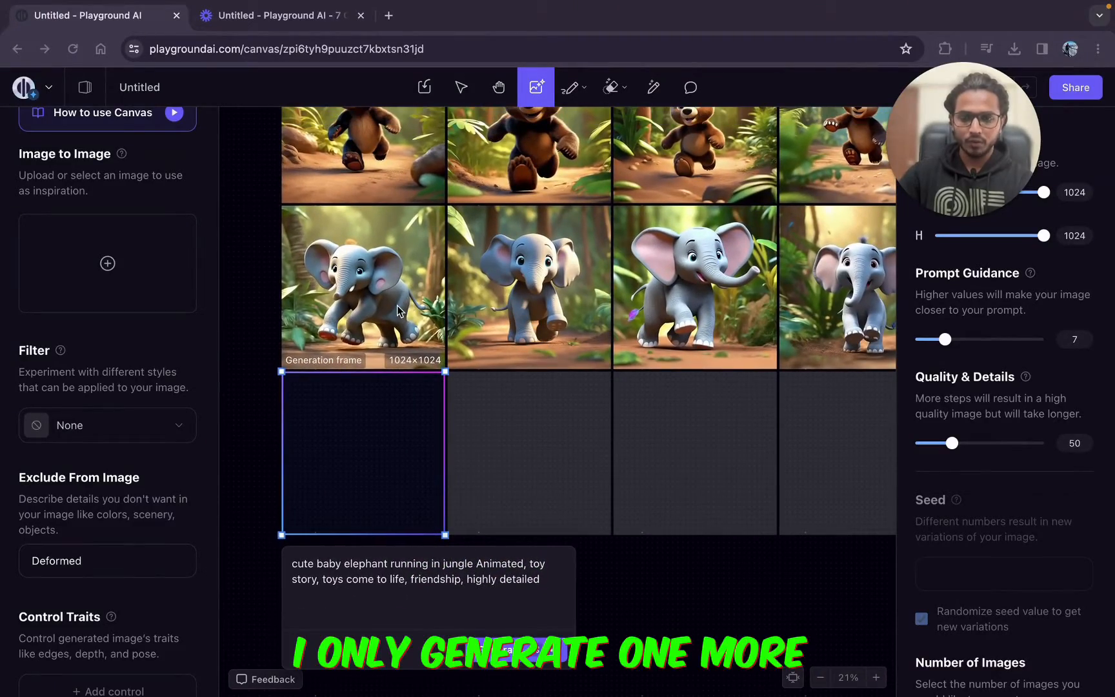
{"action": "mouse_move", "coordinate": [371, 282]}
{"action": "scroll", "coordinate": [339, 329], "scroll_direction": "right", "scroll_amount": 2}
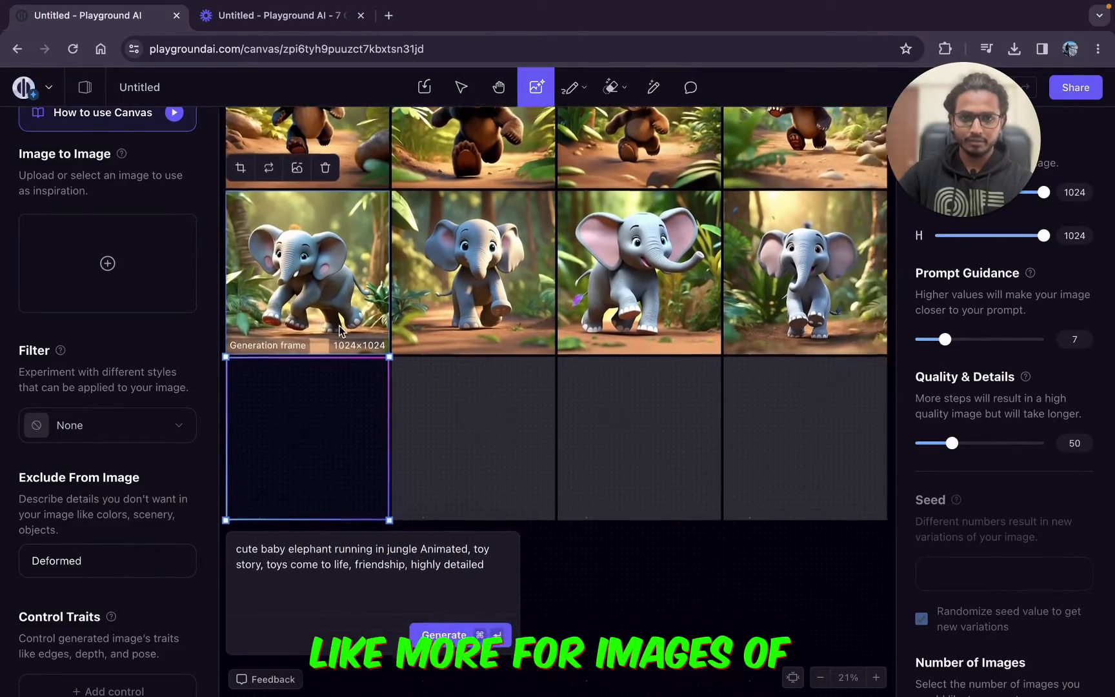
{"action": "scroll", "coordinate": [340, 329], "scroll_direction": "up", "scroll_amount": 1}
{"action": "scroll", "coordinate": [400, 335], "scroll_direction": "left", "scroll_amount": 2}
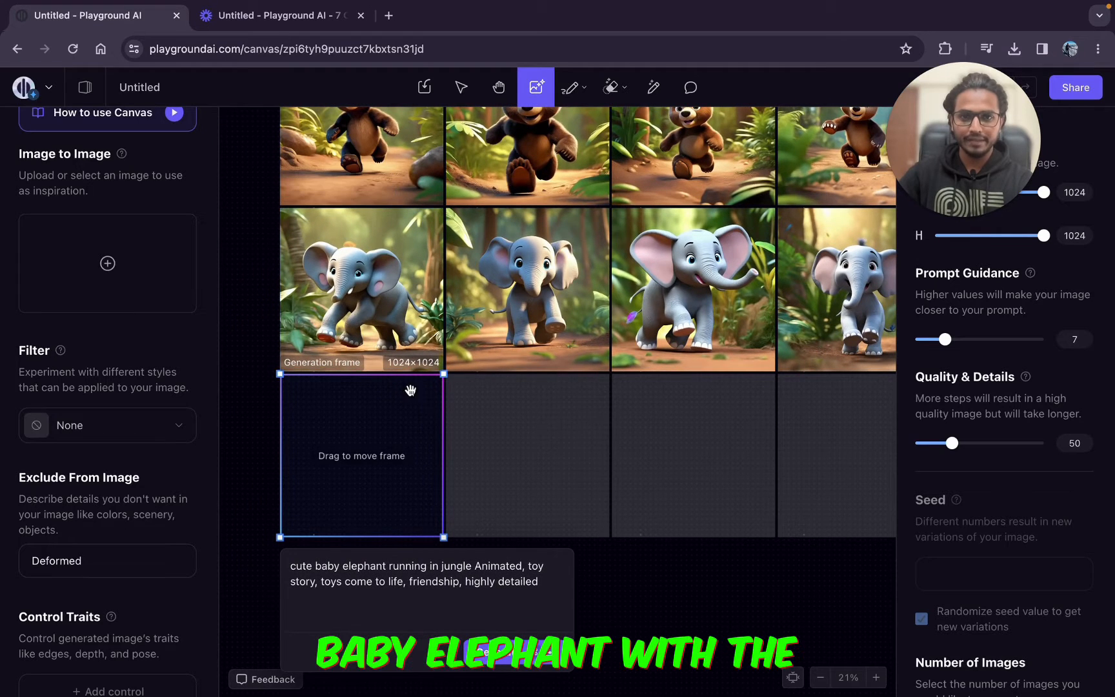
{"action": "scroll", "coordinate": [517, 310], "scroll_direction": "up", "scroll_amount": 1}
{"action": "scroll", "coordinate": [517, 311], "scroll_direction": "right", "scroll_amount": 1}
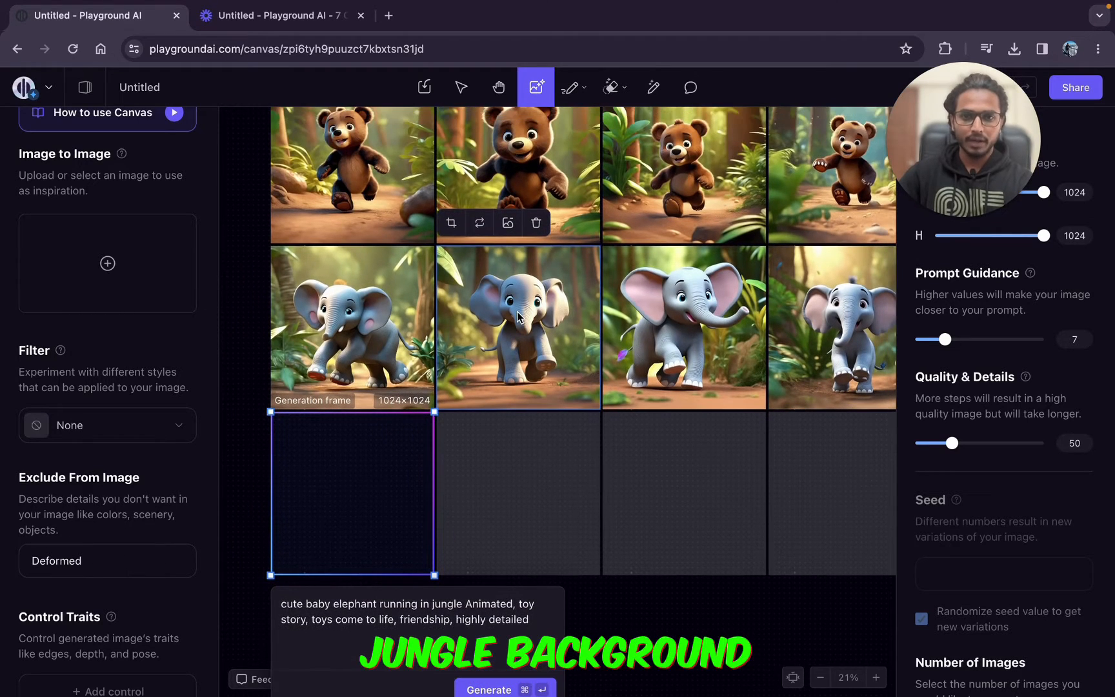
{"action": "scroll", "coordinate": [582, 339], "scroll_direction": "down", "scroll_amount": 2}
{"action": "scroll", "coordinate": [582, 340], "scroll_direction": "left", "scroll_amount": 1}
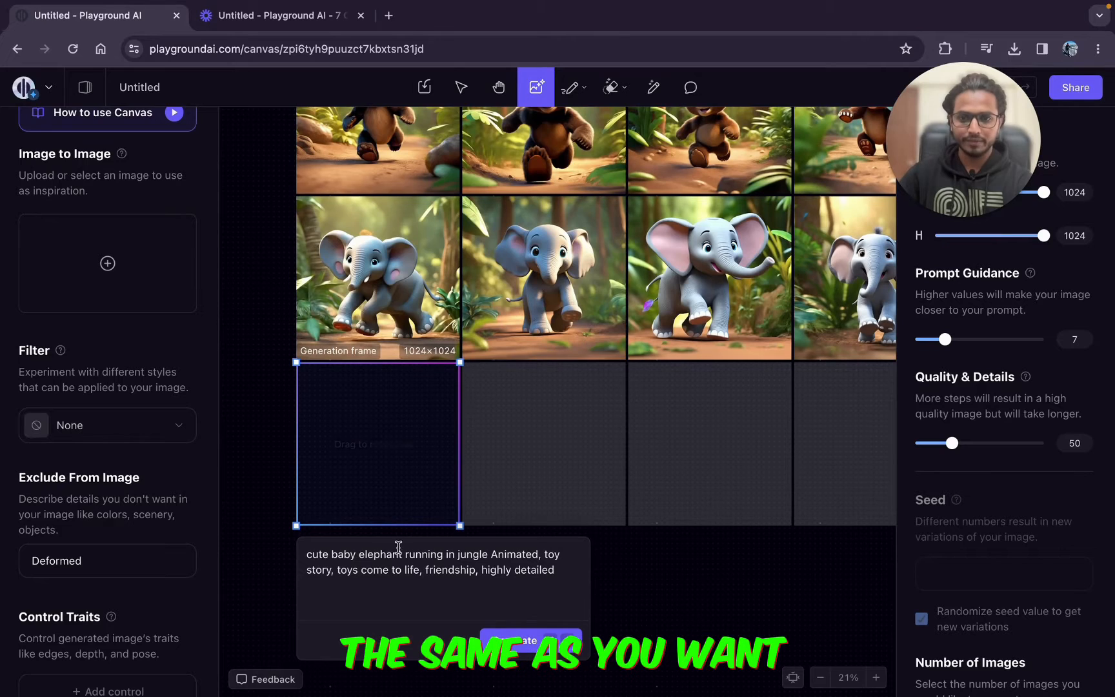
Examine the elephant prompt and compare the backgrounds of all image rows, from the jungle elephants to the tiger cubs
{"action": "triple_click", "coordinate": [418, 559]}
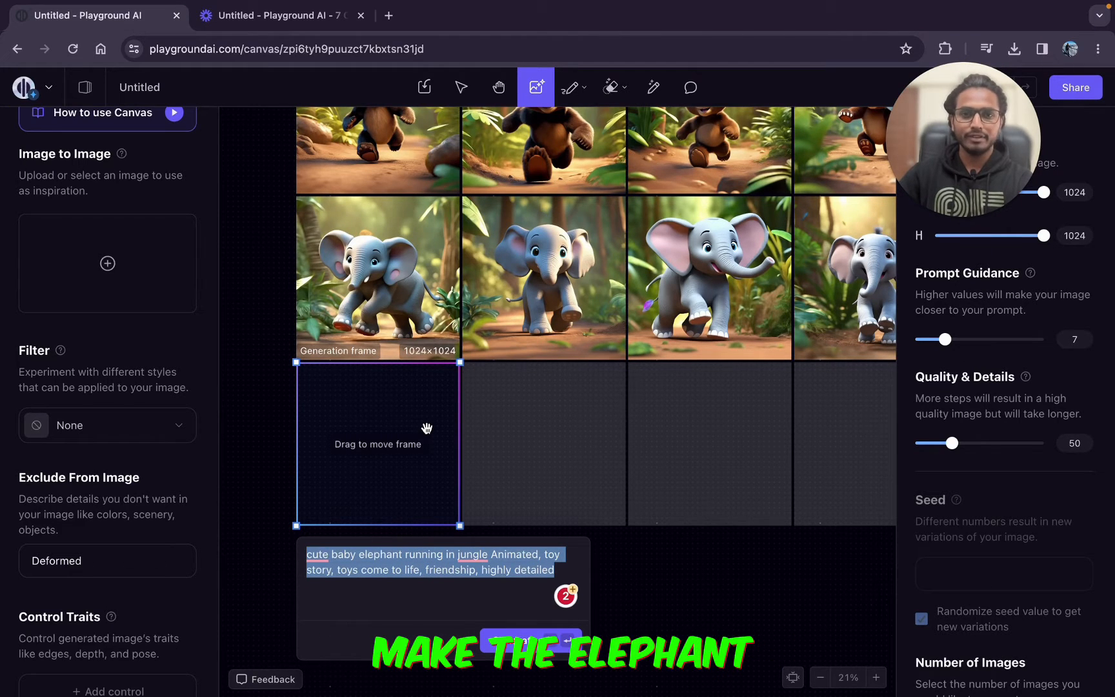
{"action": "scroll", "coordinate": [474, 482], "scroll_direction": "up", "scroll_amount": 1}
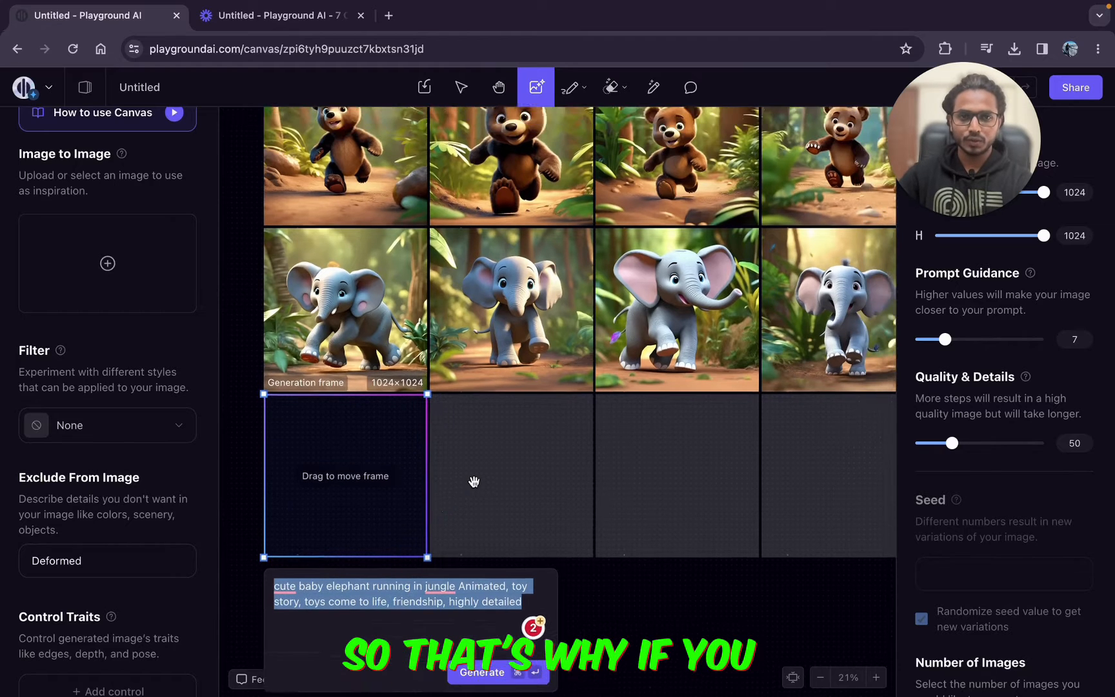
{"action": "scroll", "coordinate": [473, 482], "scroll_direction": "right", "scroll_amount": 2}
{"action": "scroll", "coordinate": [473, 482], "scroll_direction": "left", "scroll_amount": 2}
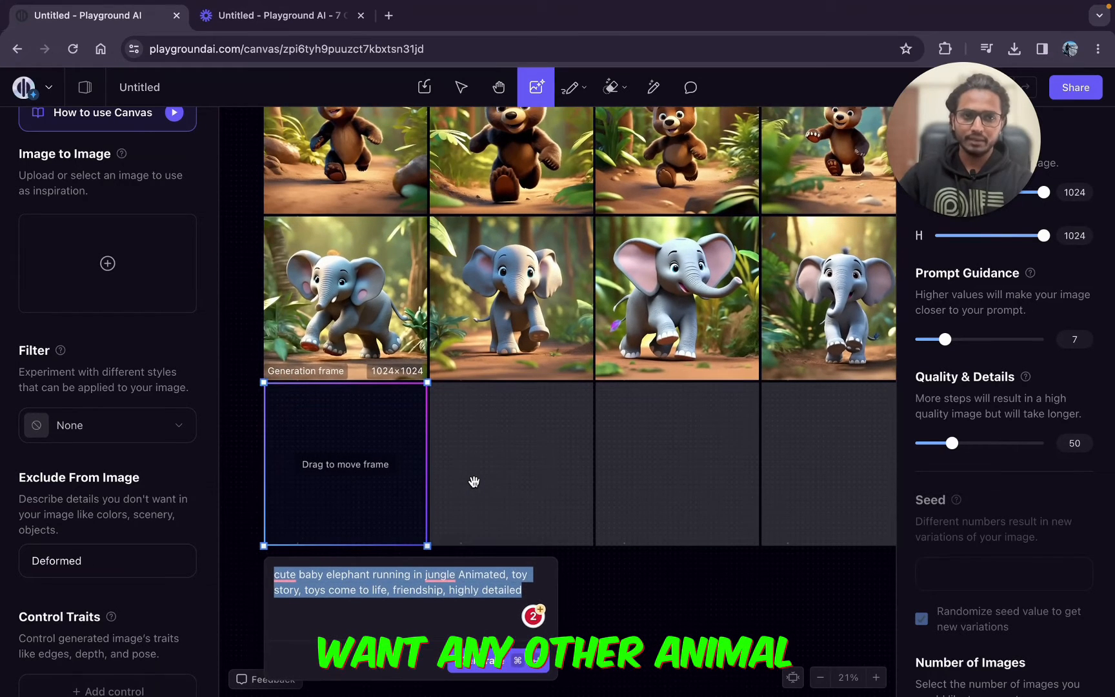
{"action": "scroll", "coordinate": [578, 437], "scroll_direction": "up", "scroll_amount": 2}
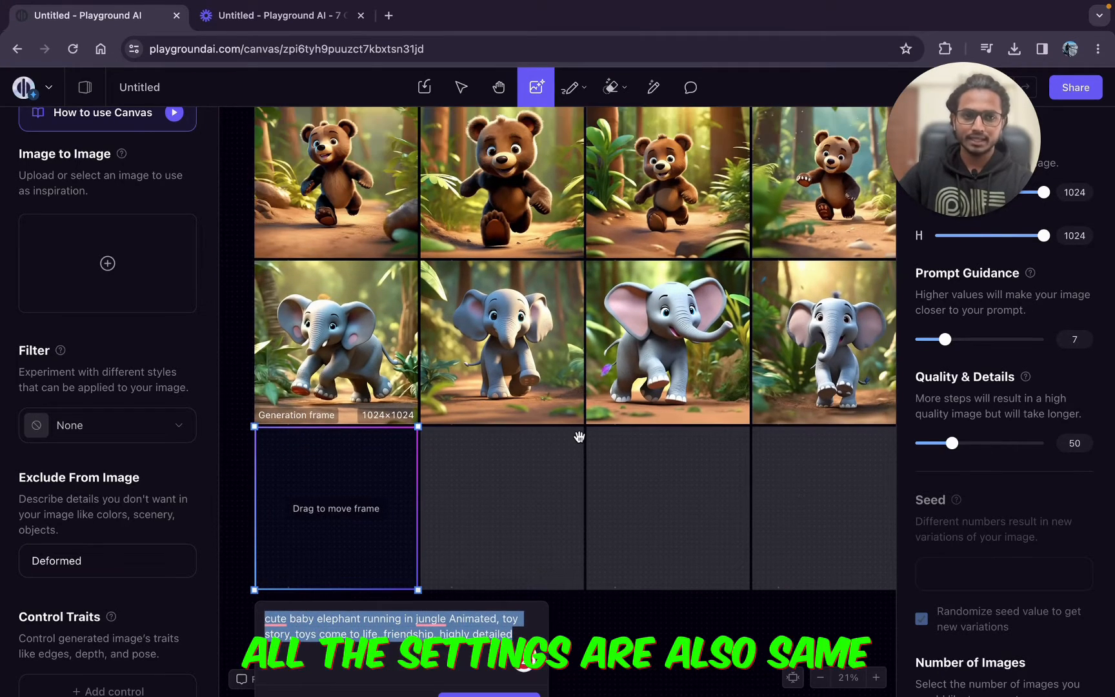
{"action": "scroll", "coordinate": [579, 436], "scroll_direction": "down", "scroll_amount": 3}
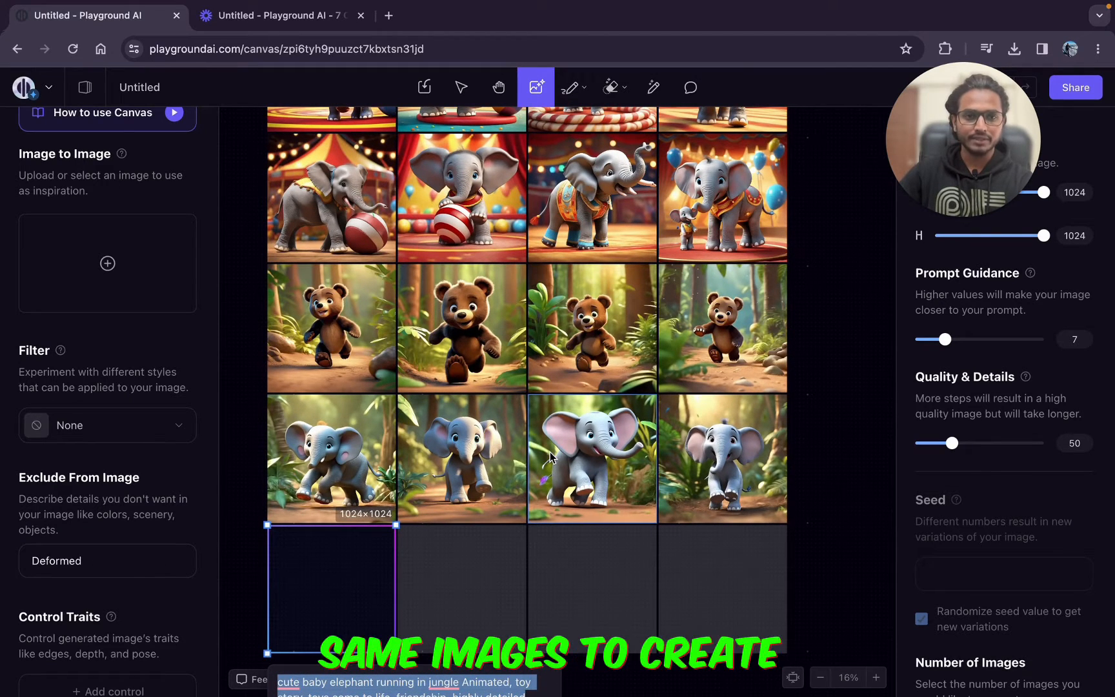
{"action": "scroll", "coordinate": [419, 482], "scroll_direction": "right", "scroll_amount": 2}
{"action": "scroll", "coordinate": [419, 482], "scroll_direction": "up", "scroll_amount": 3}
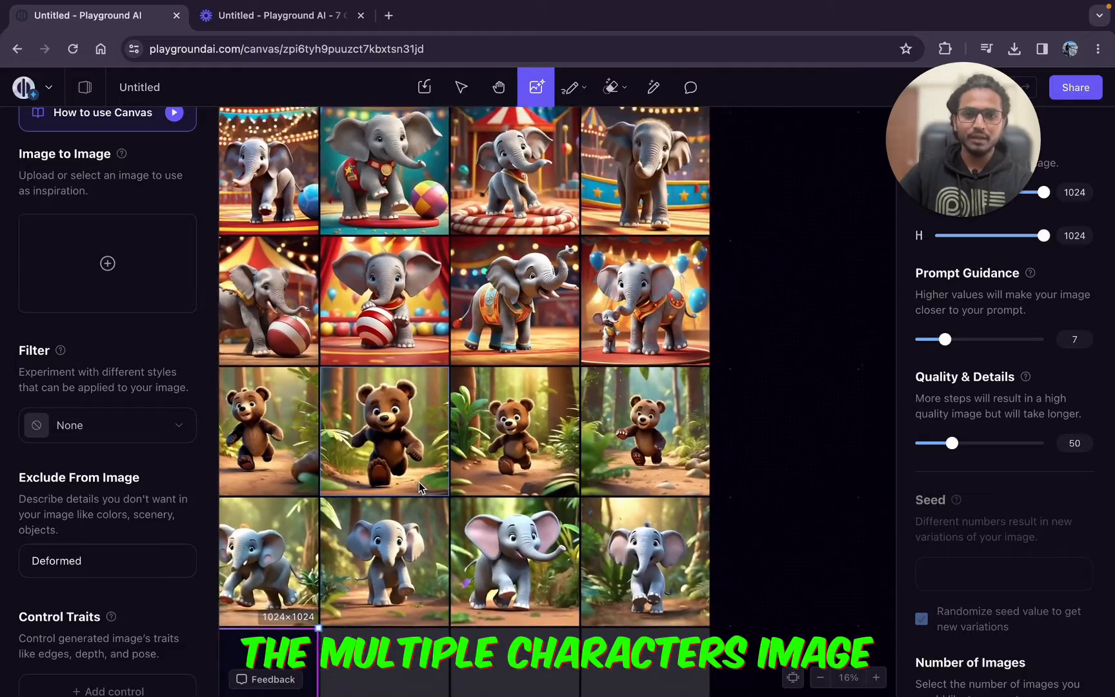
{"action": "scroll", "coordinate": [419, 482], "scroll_direction": "down", "scroll_amount": 3}
{"action": "scroll", "coordinate": [419, 482], "scroll_direction": "left", "scroll_amount": 2}
{"action": "scroll", "coordinate": [419, 487], "scroll_direction": "up", "scroll_amount": 10}
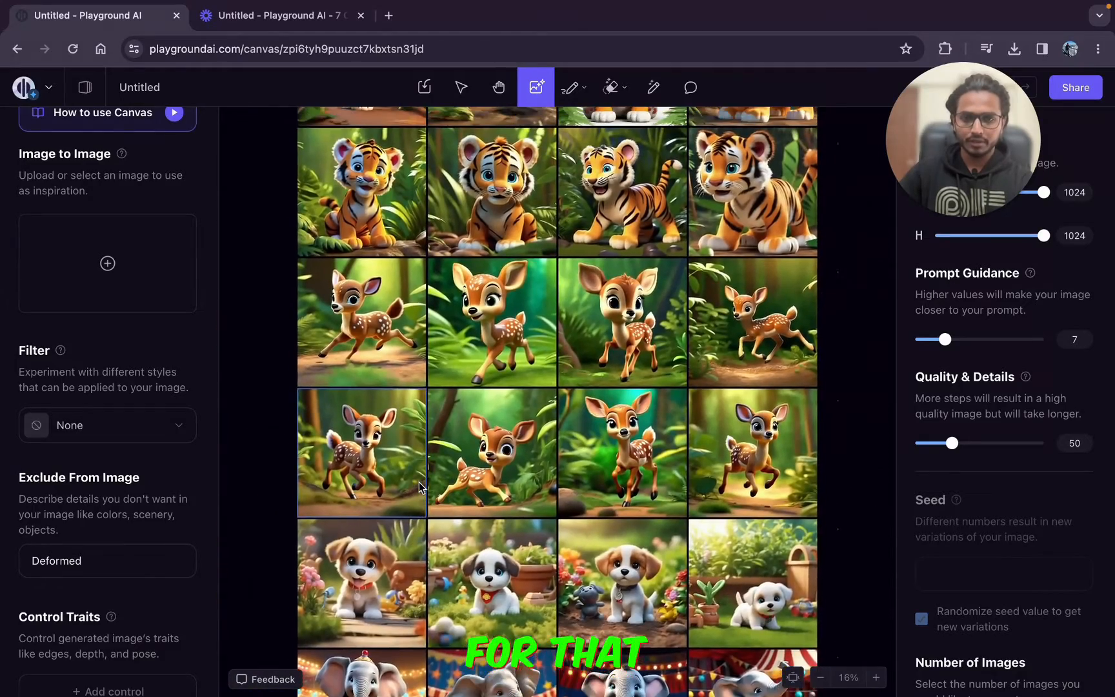
{"action": "scroll", "coordinate": [419, 482], "scroll_direction": "up", "scroll_amount": 5}
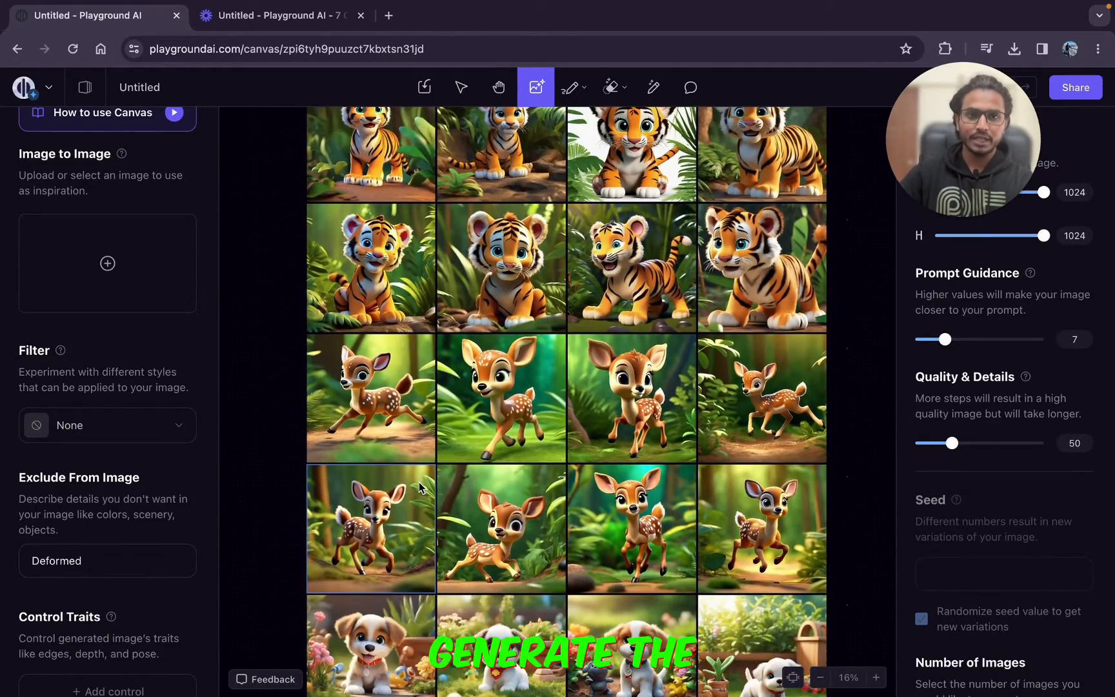
{"action": "scroll", "coordinate": [451, 354], "scroll_direction": "up", "scroll_amount": 3}
{"action": "scroll", "coordinate": [451, 354], "scroll_direction": "left", "scroll_amount": 1}
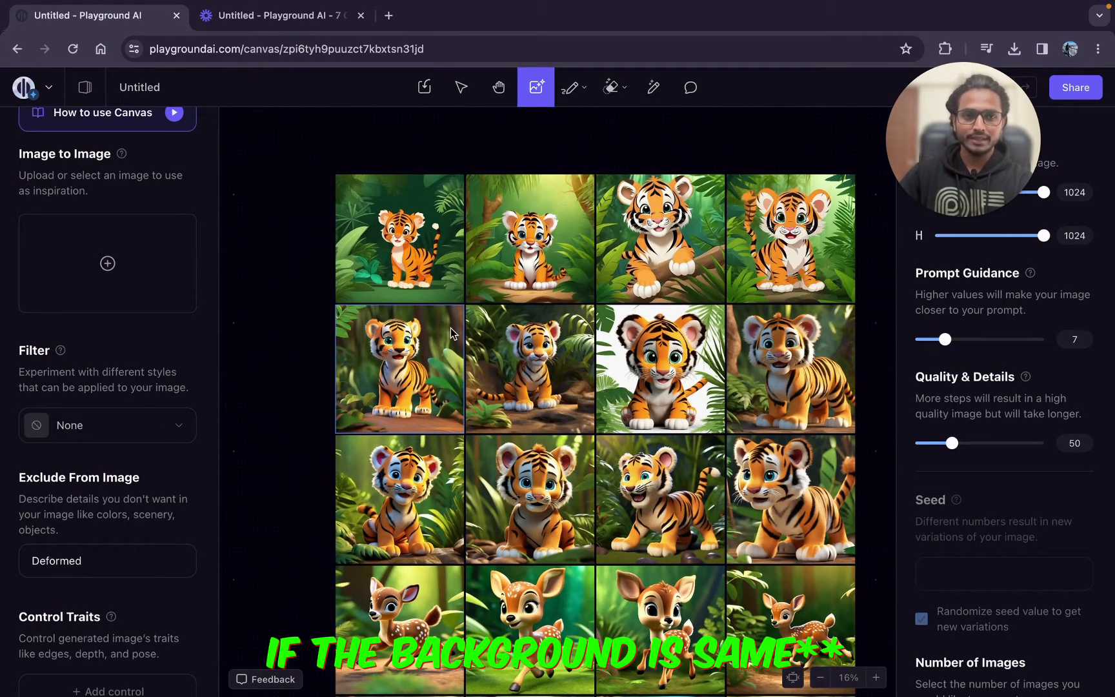
{"action": "scroll", "coordinate": [446, 293], "scroll_direction": "down", "scroll_amount": 10}
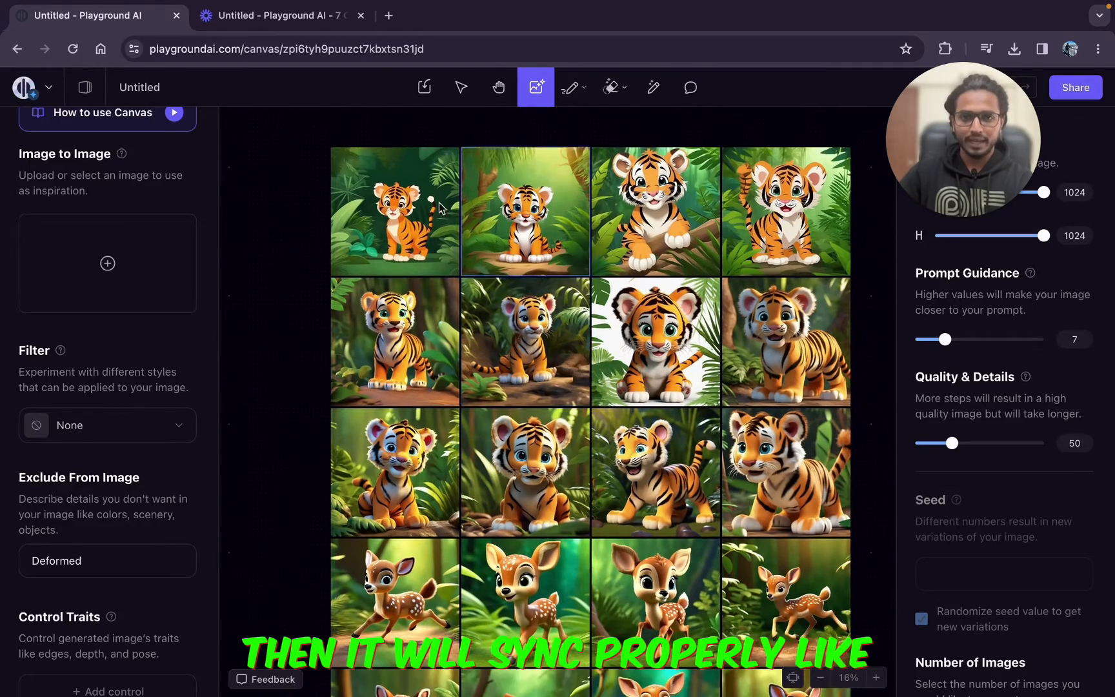
{"action": "scroll", "coordinate": [446, 293], "scroll_direction": "down", "scroll_amount": 15}
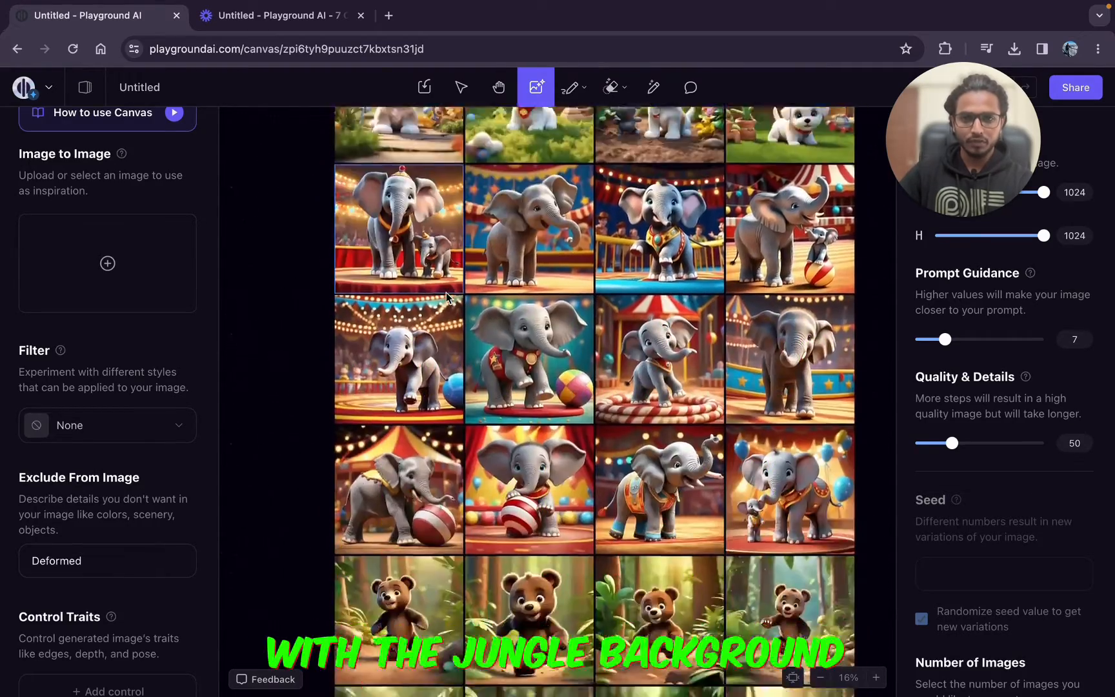
Inspect individual elephant images with jungle and circus backgrounds as candidates for a shared scene
{"action": "left_click", "coordinate": [507, 287]}
{"action": "scroll", "coordinate": [507, 287], "scroll_direction": "up", "scroll_amount": 1}
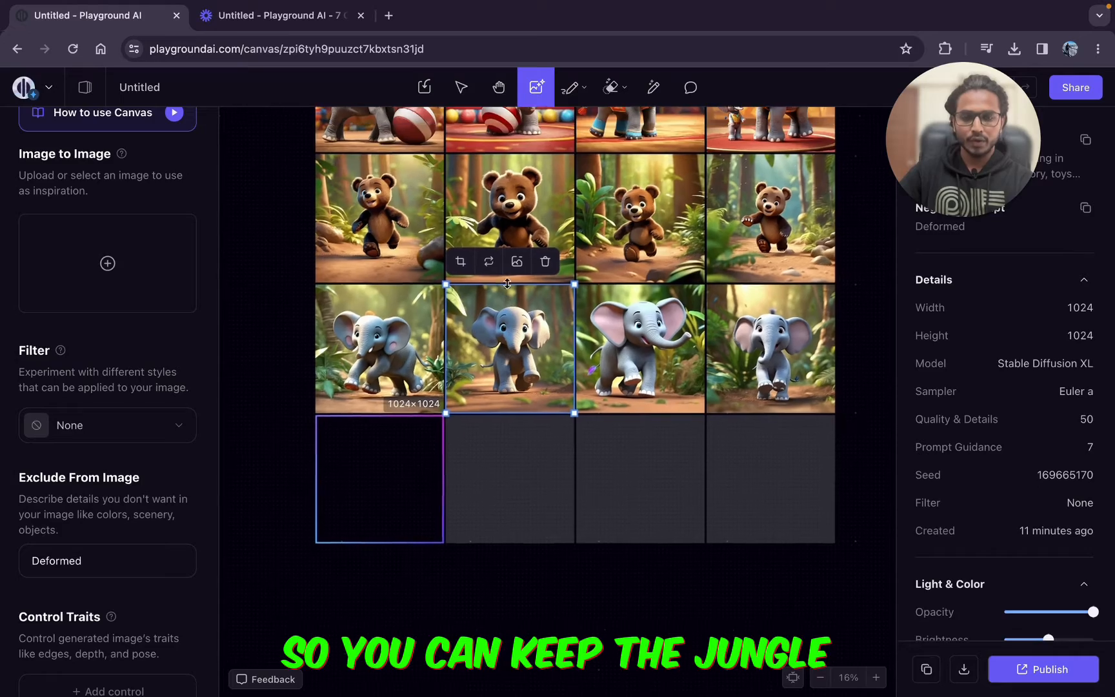
{"action": "left_click", "coordinate": [407, 366]}
{"action": "scroll", "coordinate": [406, 368], "scroll_direction": "up", "scroll_amount": 5}
{"action": "scroll", "coordinate": [406, 369], "scroll_direction": "up", "scroll_amount": 3}
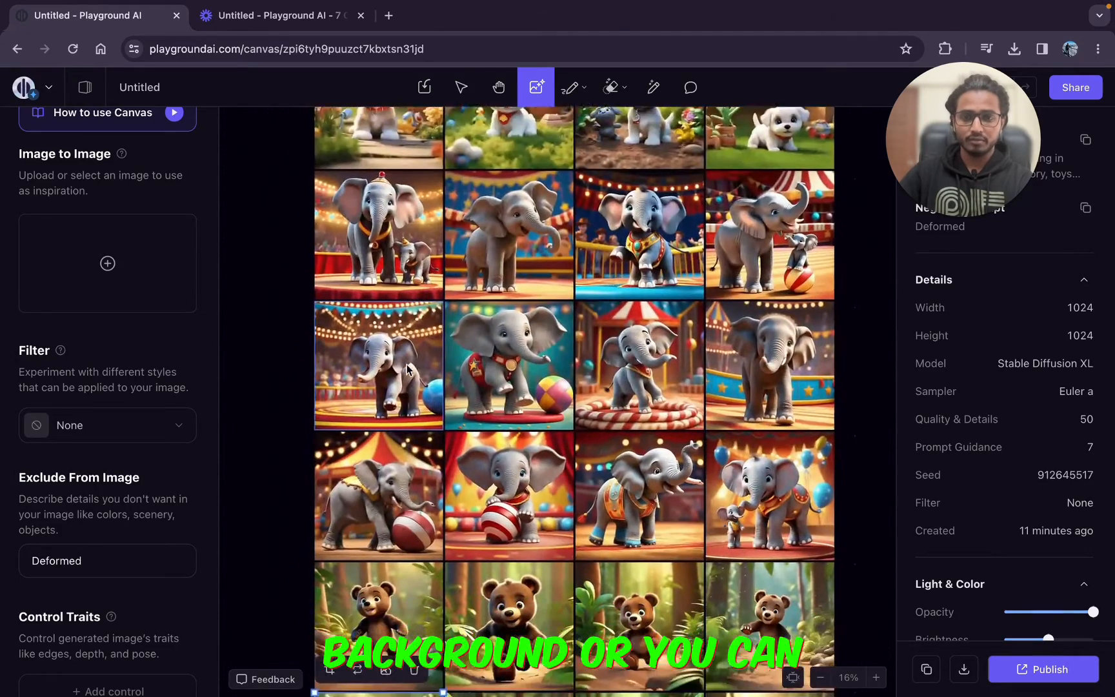
{"action": "scroll", "coordinate": [406, 369], "scroll_direction": "down", "scroll_amount": 2}
{"action": "left_click", "coordinate": [403, 391]}
{"action": "left_click", "coordinate": [508, 398]}
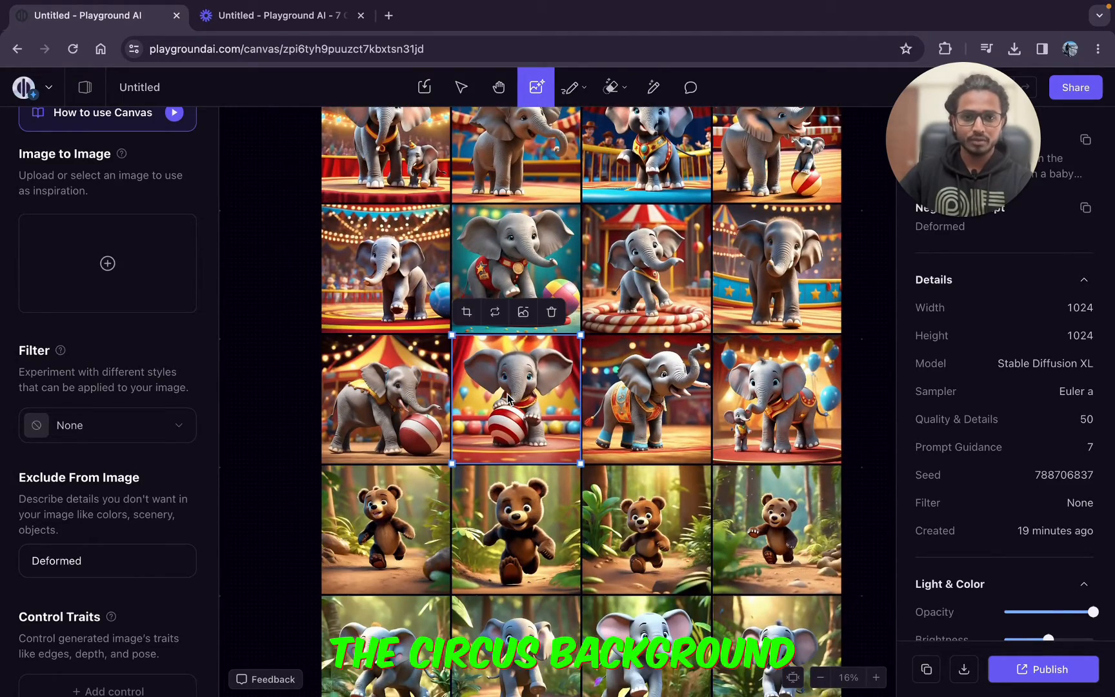
Copy the first tiger cub image of the second row and place the duplicate in the empty canvas area beside the grid
{"action": "scroll", "coordinate": [508, 398], "scroll_direction": "up", "scroll_amount": 4}
{"action": "scroll", "coordinate": [508, 398], "scroll_direction": "up", "scroll_amount": 8}
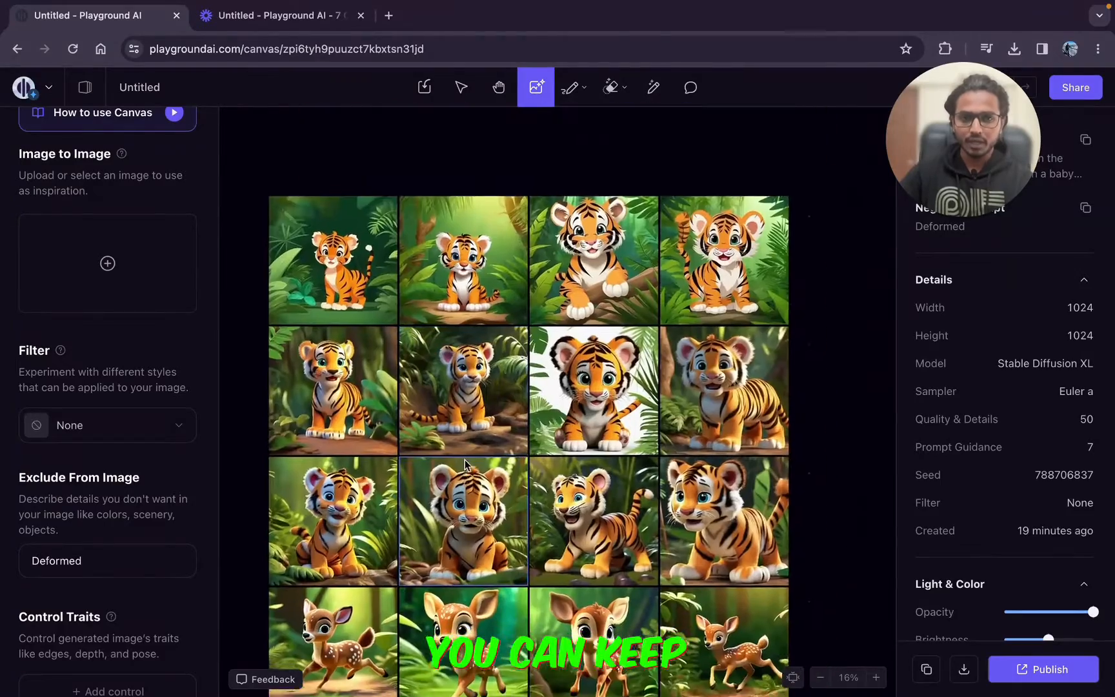
{"action": "scroll", "coordinate": [478, 445], "scroll_direction": "down", "scroll_amount": 2}
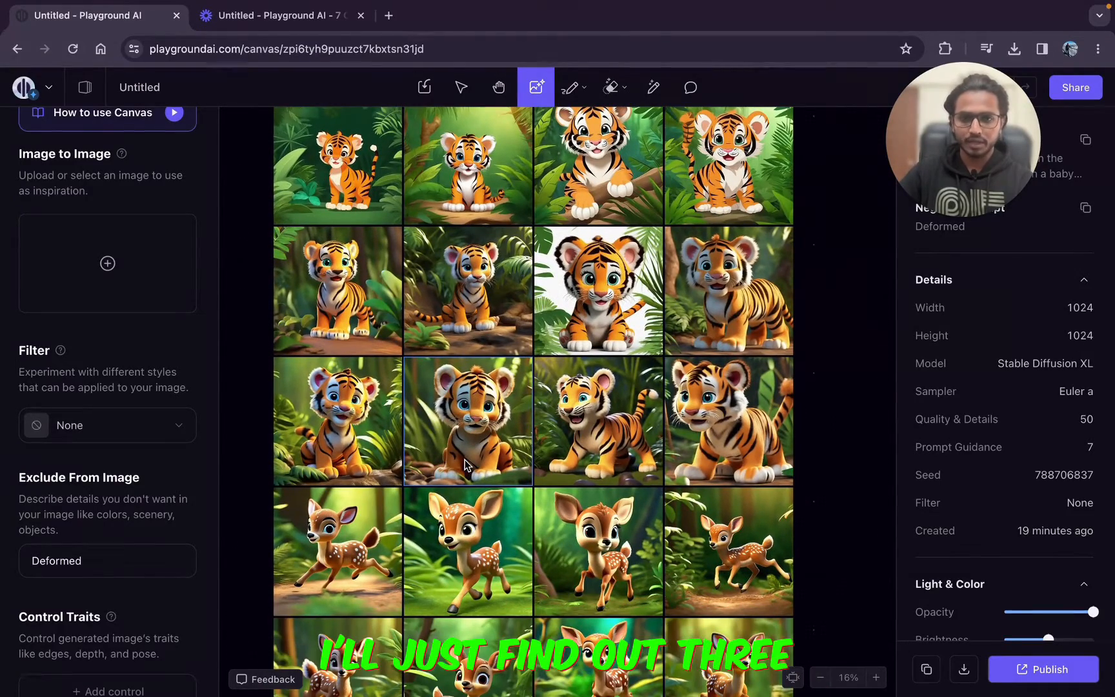
{"action": "scroll", "coordinate": [545, 451], "scroll_direction": "down", "scroll_amount": 1}
{"action": "scroll", "coordinate": [545, 452], "scroll_direction": "right", "scroll_amount": 1}
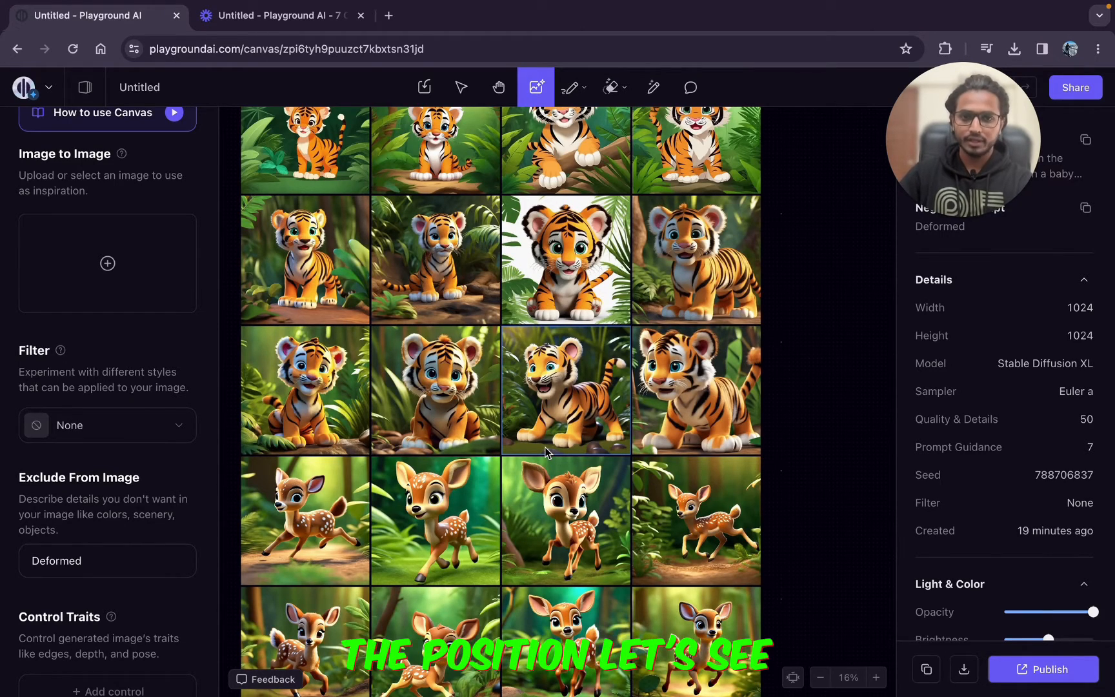
{"action": "scroll", "coordinate": [463, 487], "scroll_direction": "down", "scroll_amount": 3}
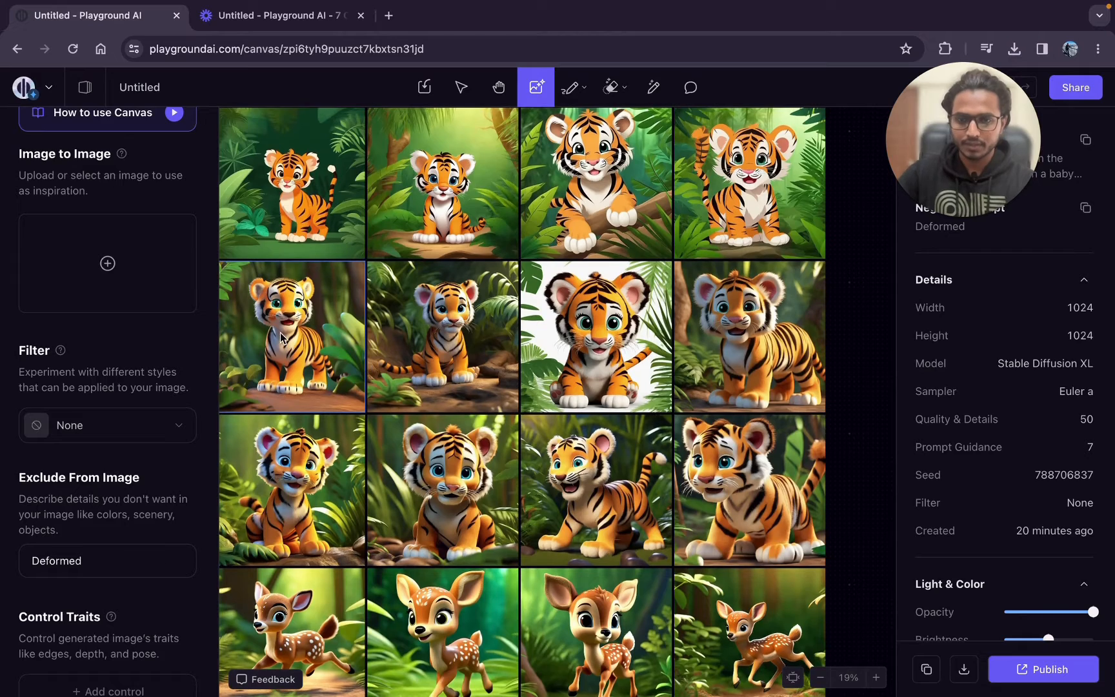
{"action": "left_click", "coordinate": [280, 333]}
{"action": "mouse_move", "coordinate": [284, 331]}
{"action": "left_mouse_down"}
{"action": "mouse_move", "coordinate": [494, 332]}
{"action": "mouse_move", "coordinate": [623, 290]}
{"action": "mouse_move", "coordinate": [289, 341]}
{"action": "left_mouse_up"}
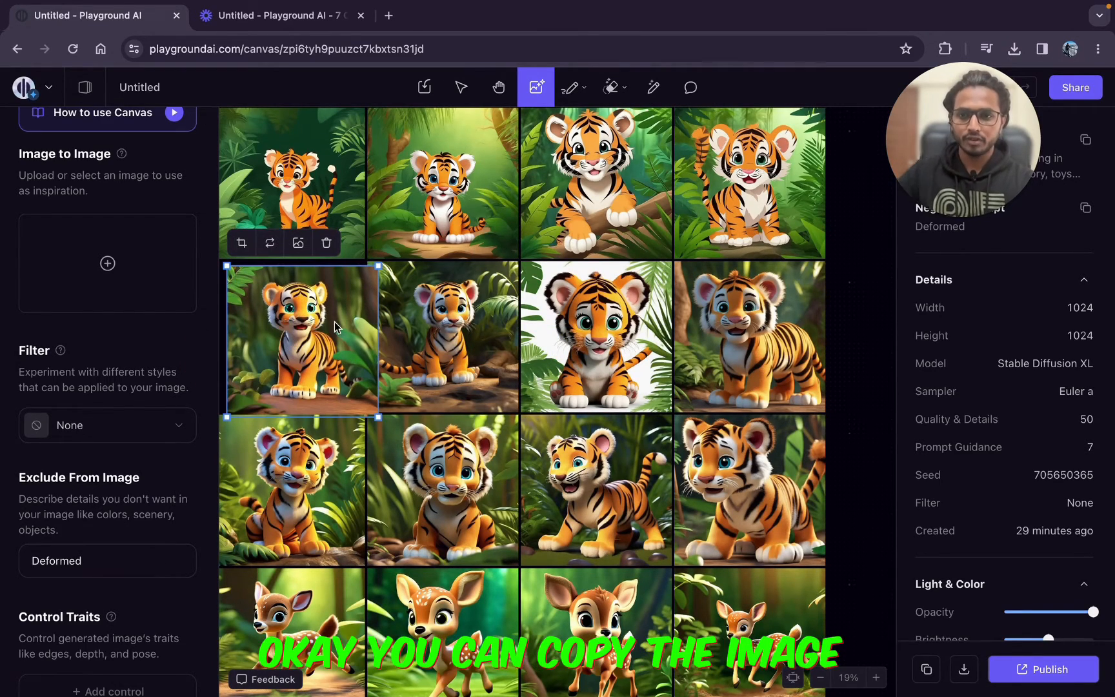
{"action": "scroll", "coordinate": [335, 328], "scroll_direction": "down", "scroll_amount": 1}
{"action": "scroll", "coordinate": [703, 296], "scroll_direction": "right", "scroll_amount": 4}
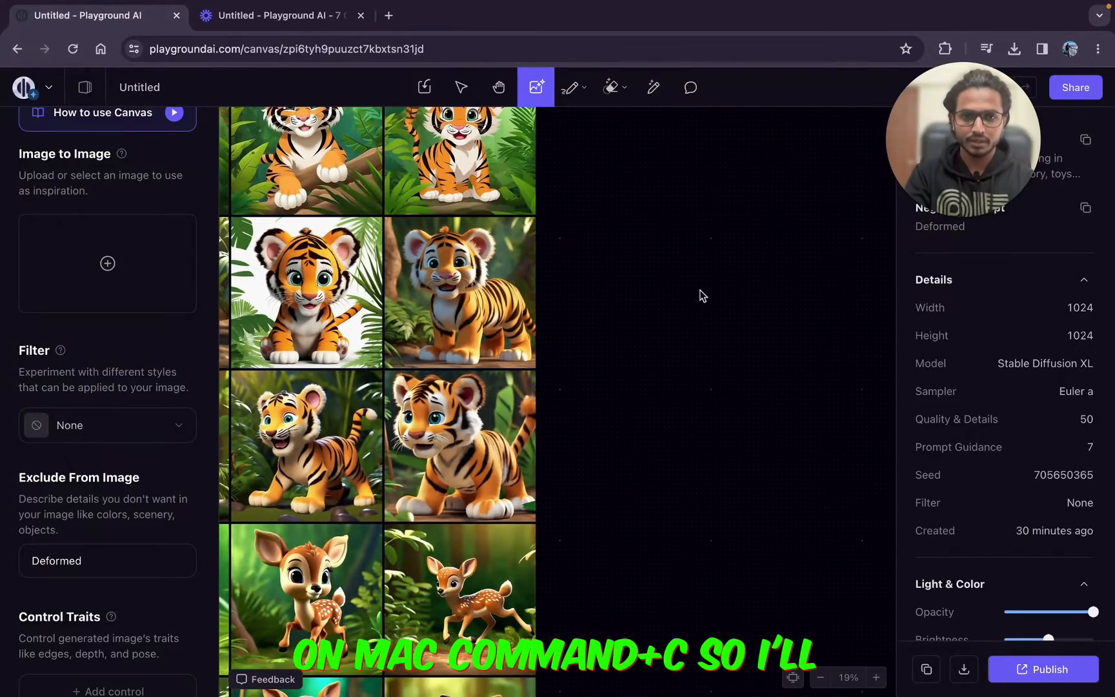
{"action": "key", "text": "super+v"}
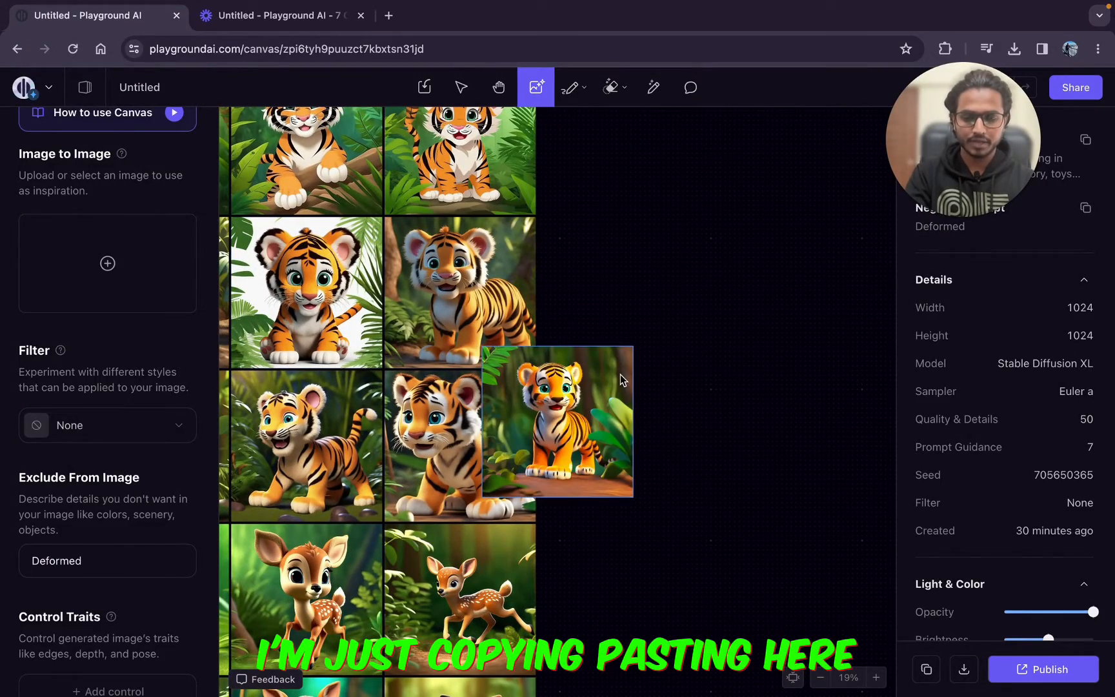
{"action": "left_click_drag", "start_coordinate": [621, 379], "coordinate": [754, 268]}
Select the first running deer image in the lower deer row
{"action": "scroll", "coordinate": [583, 381], "scroll_direction": "down", "scroll_amount": 5}
{"action": "scroll", "coordinate": [582, 380], "scroll_direction": "left", "scroll_amount": 5}
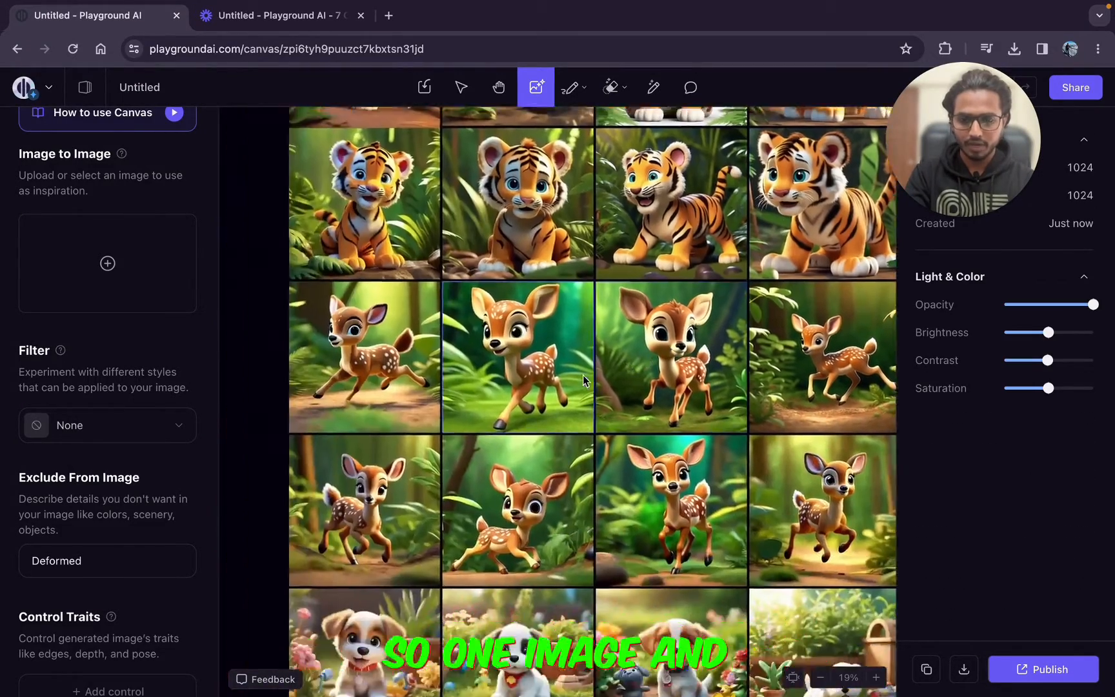
{"action": "scroll", "coordinate": [582, 381], "scroll_direction": "left", "scroll_amount": 2}
{"action": "scroll", "coordinate": [582, 380], "scroll_direction": "down", "scroll_amount": 1}
{"action": "right_click", "coordinate": [583, 377]}
{"action": "left_click", "coordinate": [434, 453]}
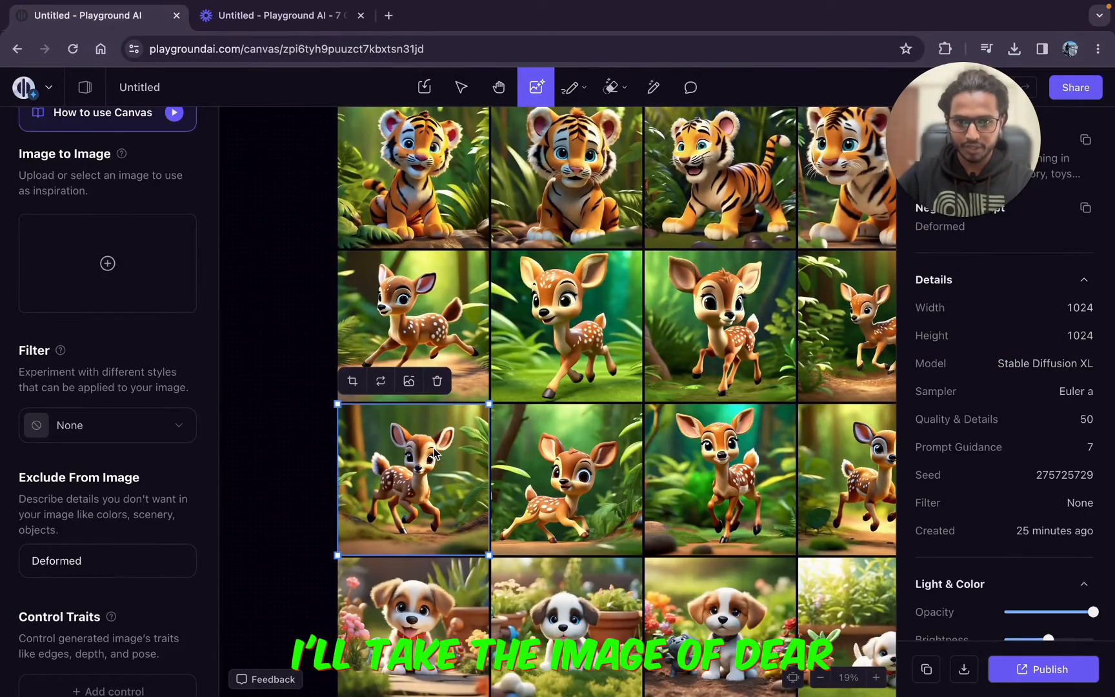
Compare the deer images' jungle backgrounds with the tiger cub duplicate beside the grid
{"action": "scroll", "coordinate": [434, 454], "scroll_direction": "right", "scroll_amount": 3}
{"action": "scroll", "coordinate": [582, 380], "scroll_direction": "down", "scroll_amount": 3}
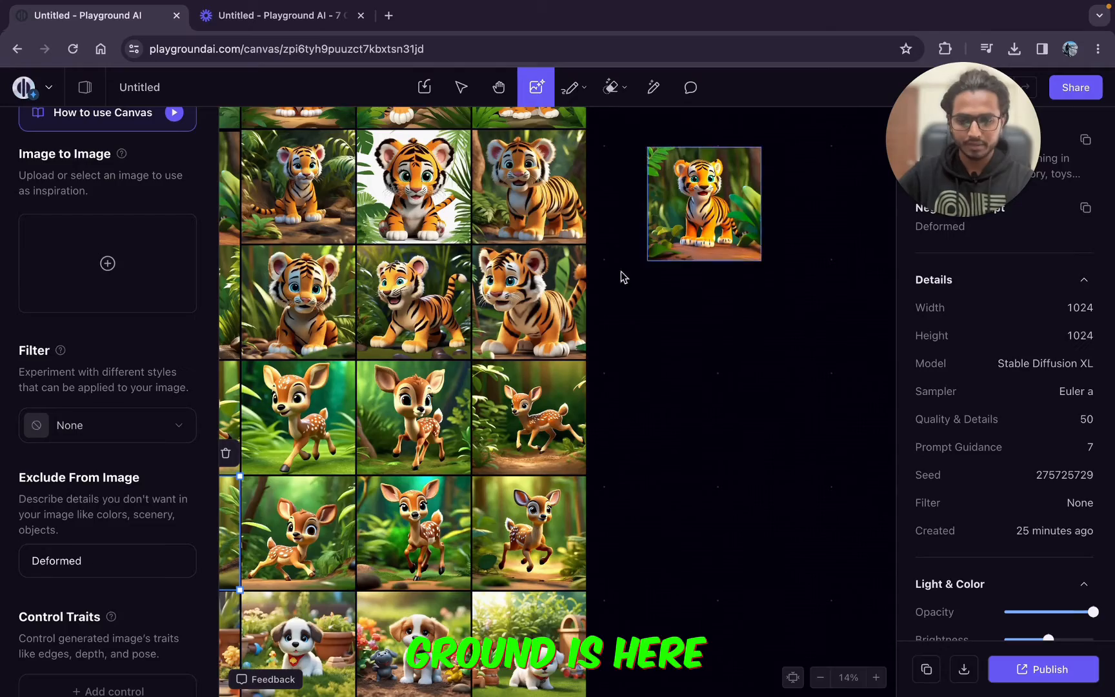
{"action": "scroll", "coordinate": [623, 277], "scroll_direction": "left", "scroll_amount": 3}
{"action": "scroll", "coordinate": [511, 366], "scroll_direction": "up", "scroll_amount": 3}
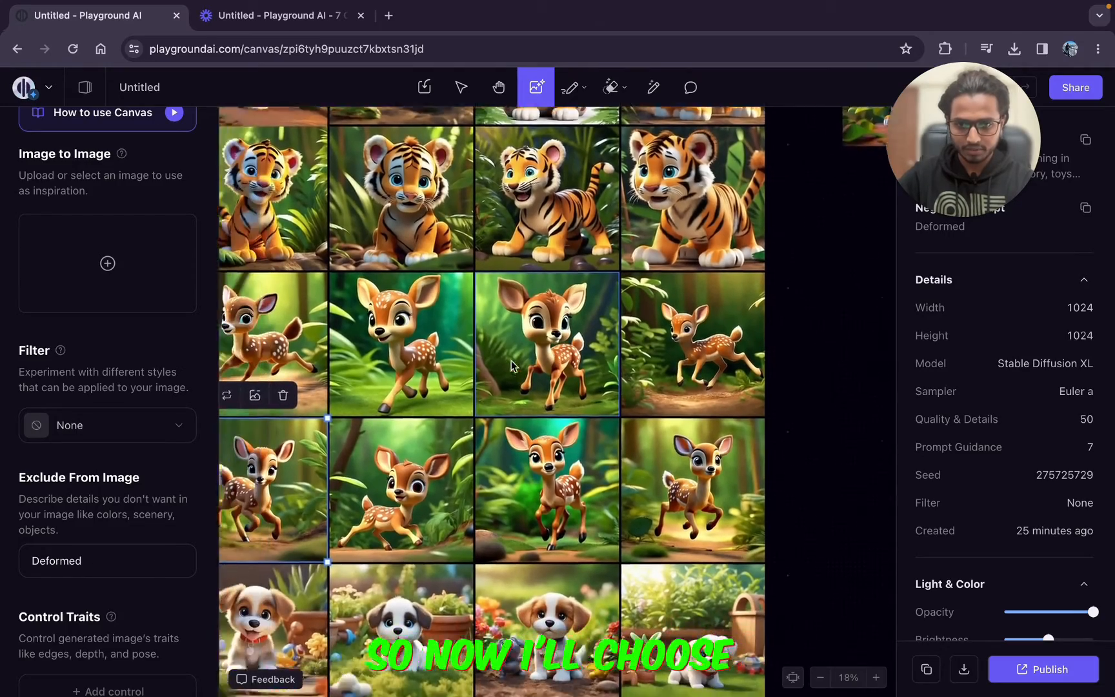
{"action": "scroll", "coordinate": [511, 366], "scroll_direction": "right", "scroll_amount": 4}
{"action": "scroll", "coordinate": [511, 366], "scroll_direction": "up", "scroll_amount": 3}
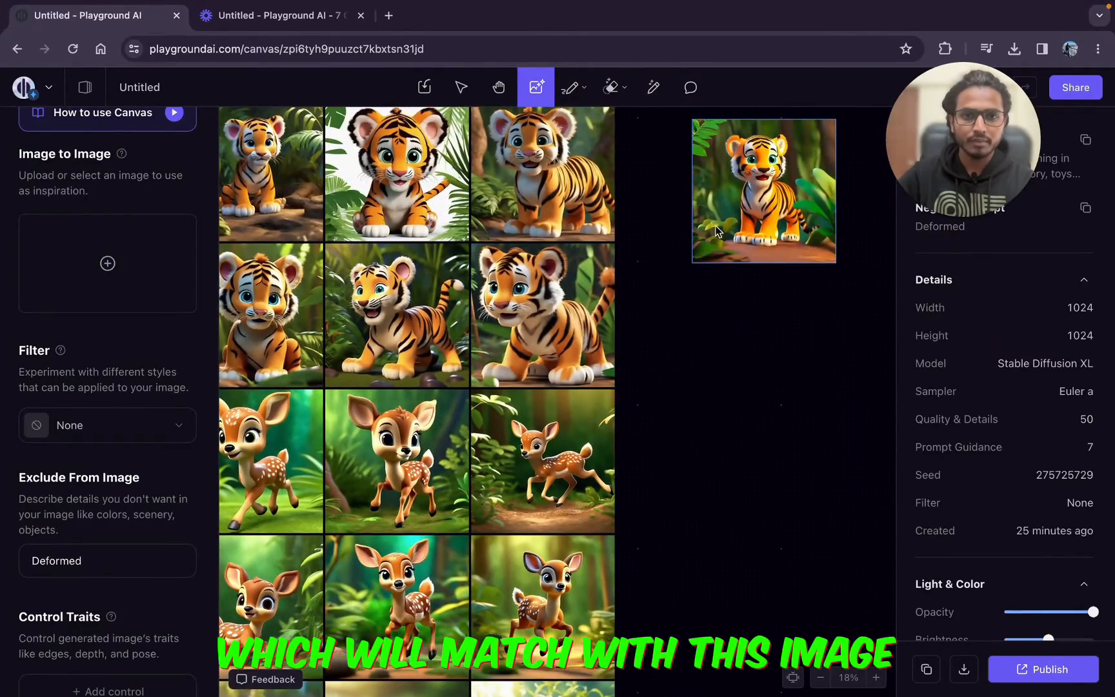
{"action": "scroll", "coordinate": [713, 233], "scroll_direction": "down", "scroll_amount": 5}
{"action": "scroll", "coordinate": [713, 232], "scroll_direction": "left", "scroll_amount": 3}
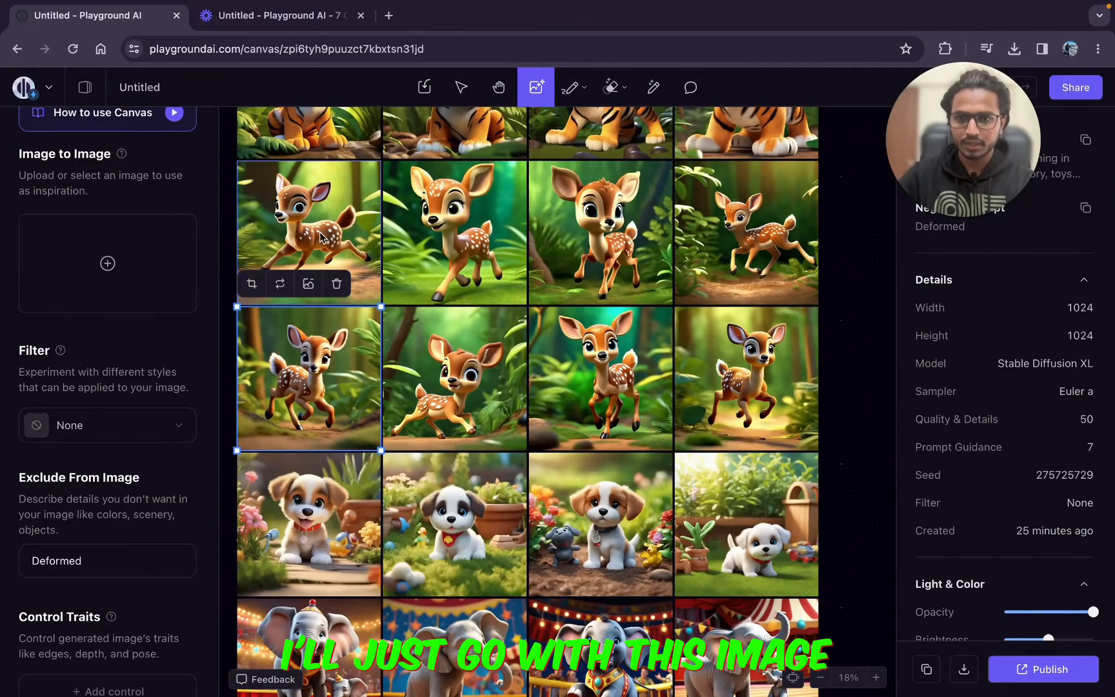
Copy the first running deer image of the upper deer row and paste it below the tiger cub duplicate
{"action": "left_click", "coordinate": [319, 233]}
{"action": "scroll", "coordinate": [318, 233], "scroll_direction": "right", "scroll_amount": 2}
{"action": "scroll", "coordinate": [319, 233], "scroll_direction": "up", "scroll_amount": 2}
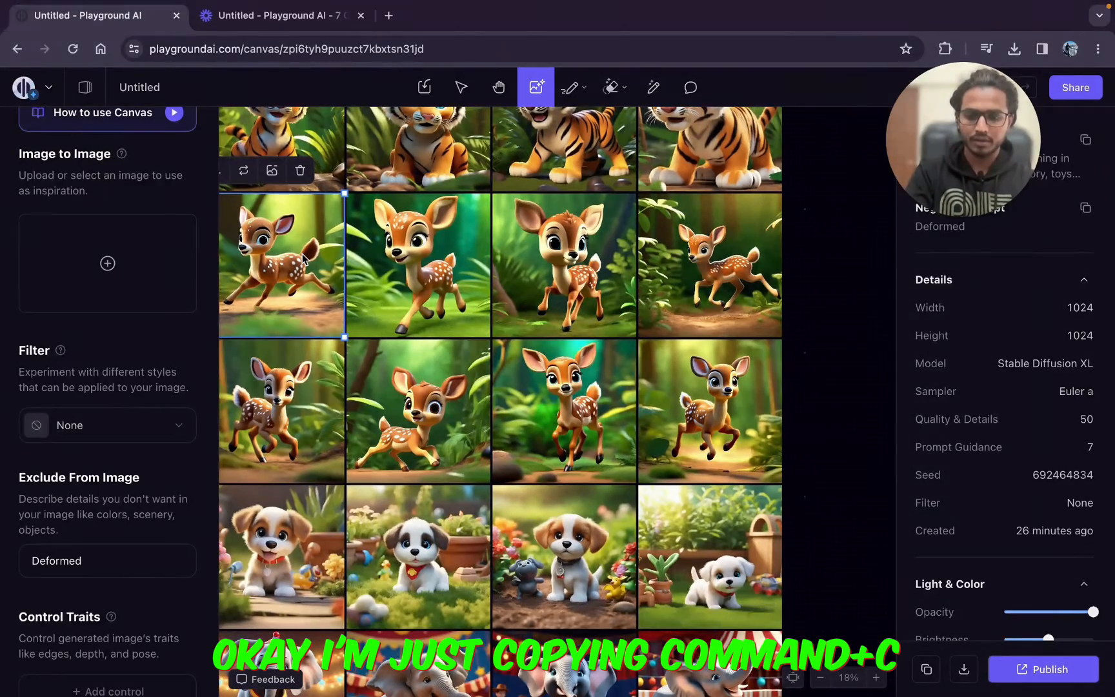
{"action": "scroll", "coordinate": [303, 258], "scroll_direction": "right", "scroll_amount": 5}
{"action": "left_click", "coordinate": [629, 305]}
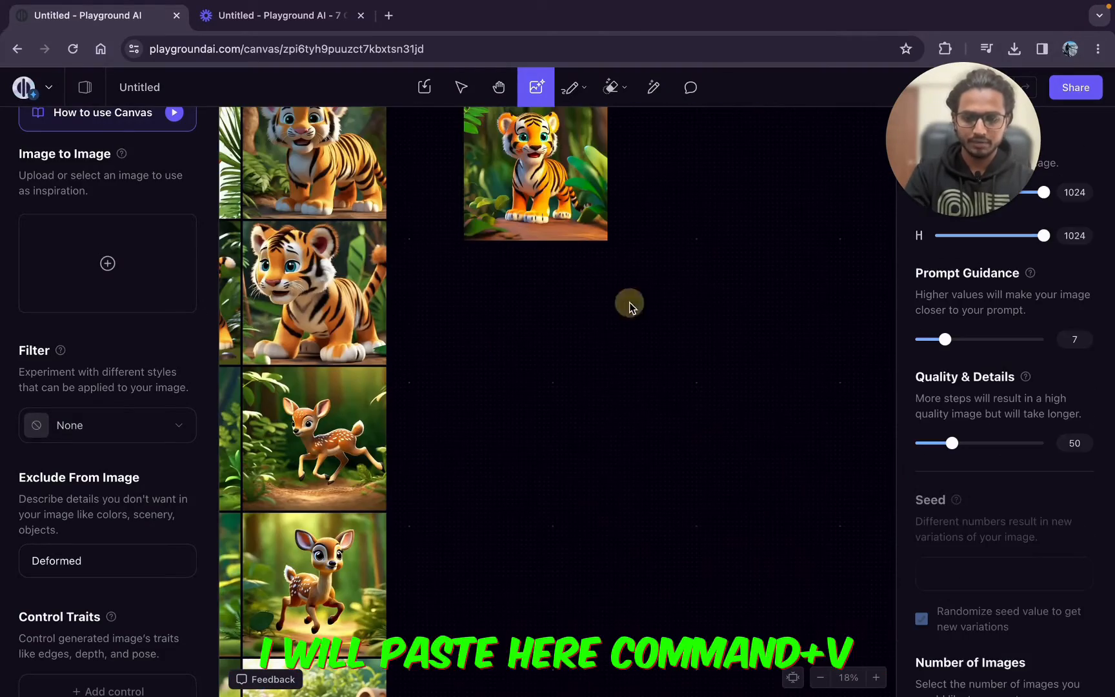
{"action": "key", "text": "super+v"}
Copy the walking baby elephant image with the jungle background and place the duplicate beside the deer copy
{"action": "scroll", "coordinate": [576, 363], "scroll_direction": "left", "scroll_amount": 10}
{"action": "scroll", "coordinate": [576, 364], "scroll_direction": "down", "scroll_amount": 3}
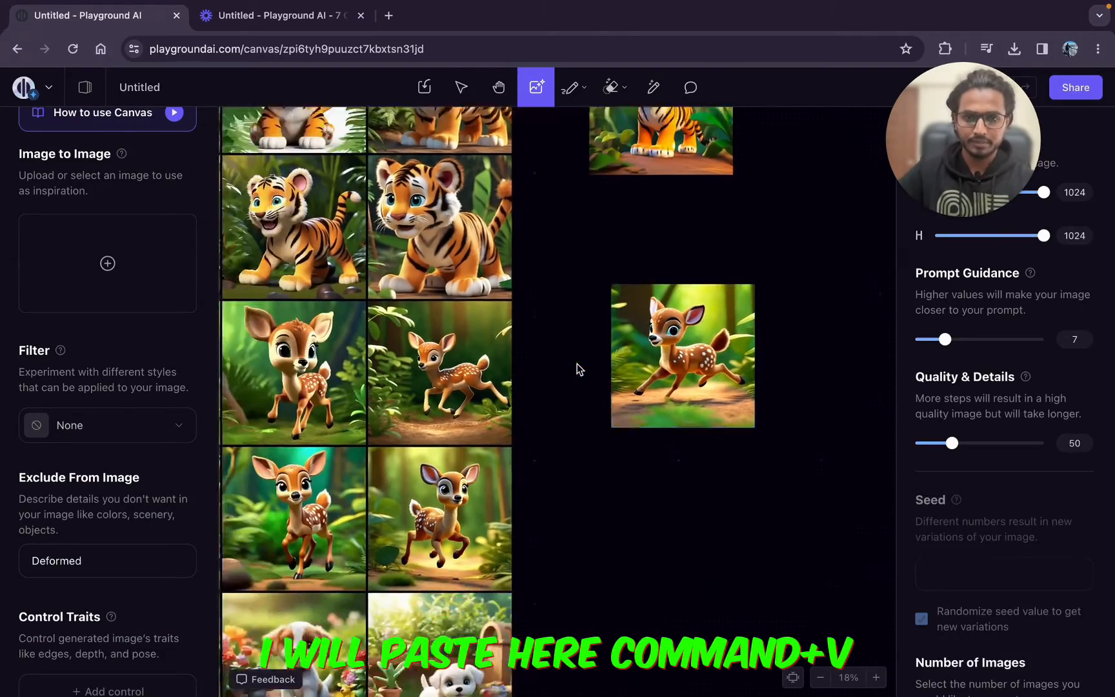
{"action": "scroll", "coordinate": [577, 364], "scroll_direction": "down", "scroll_amount": 8}
{"action": "scroll", "coordinate": [577, 365], "scroll_direction": "left", "scroll_amount": 3}
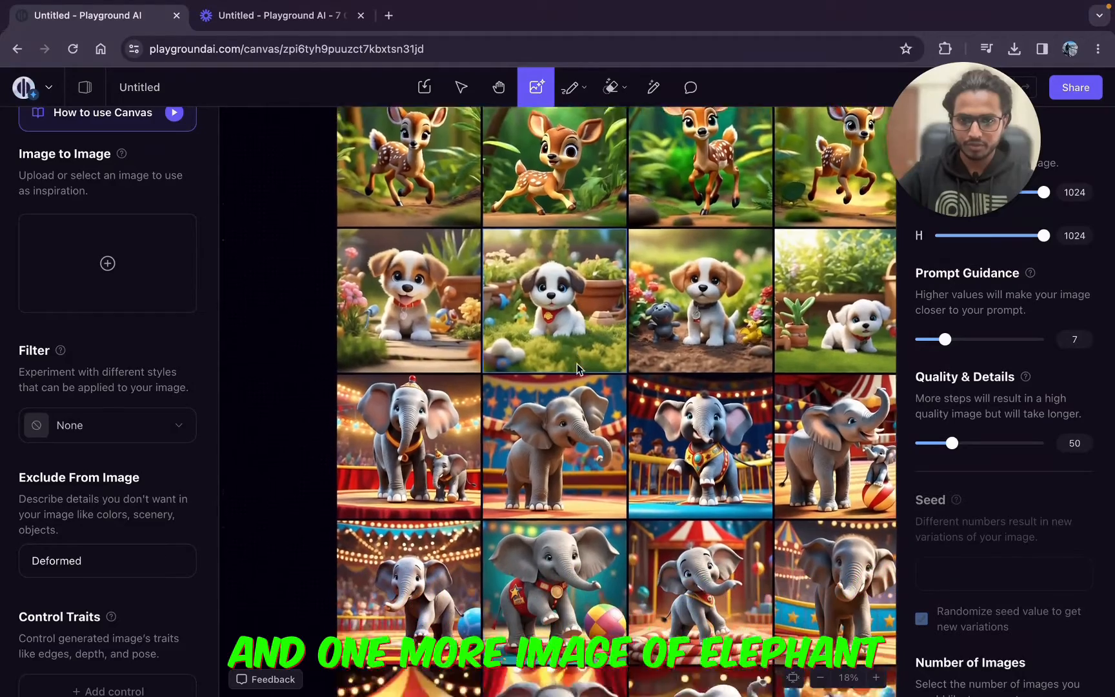
{"action": "scroll", "coordinate": [577, 367], "scroll_direction": "down", "scroll_amount": 6}
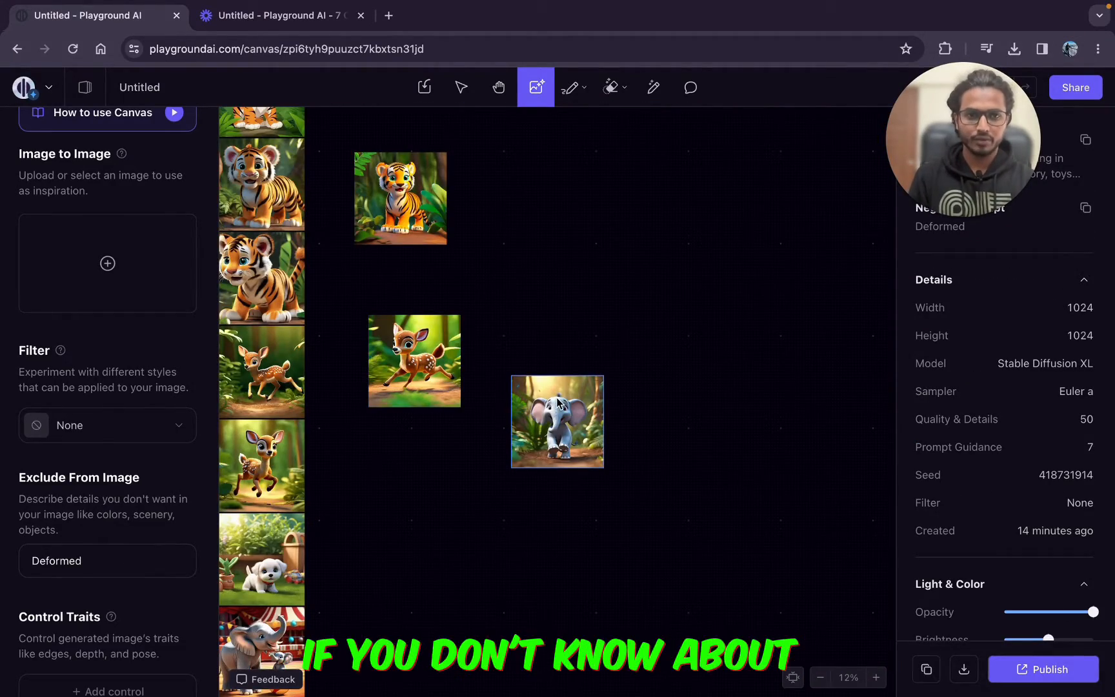
{"action": "left_click", "coordinate": [558, 401]}
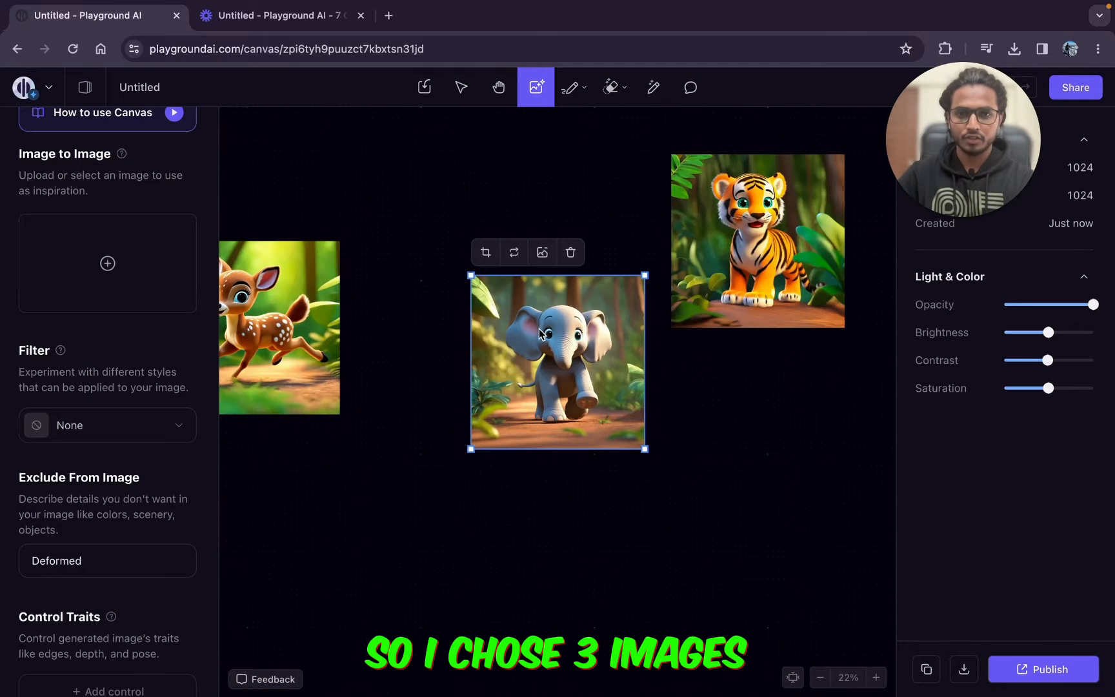
Arrange the three copies in one level row, with the tiger first, the elephant in the middle and the deer last
{"action": "scroll", "coordinate": [540, 333], "scroll_direction": "down", "scroll_amount": 2}
{"action": "scroll", "coordinate": [541, 333], "scroll_direction": "up", "scroll_amount": 1}
{"action": "left_click_drag", "start_coordinate": [540, 333], "coordinate": [521, 239]}
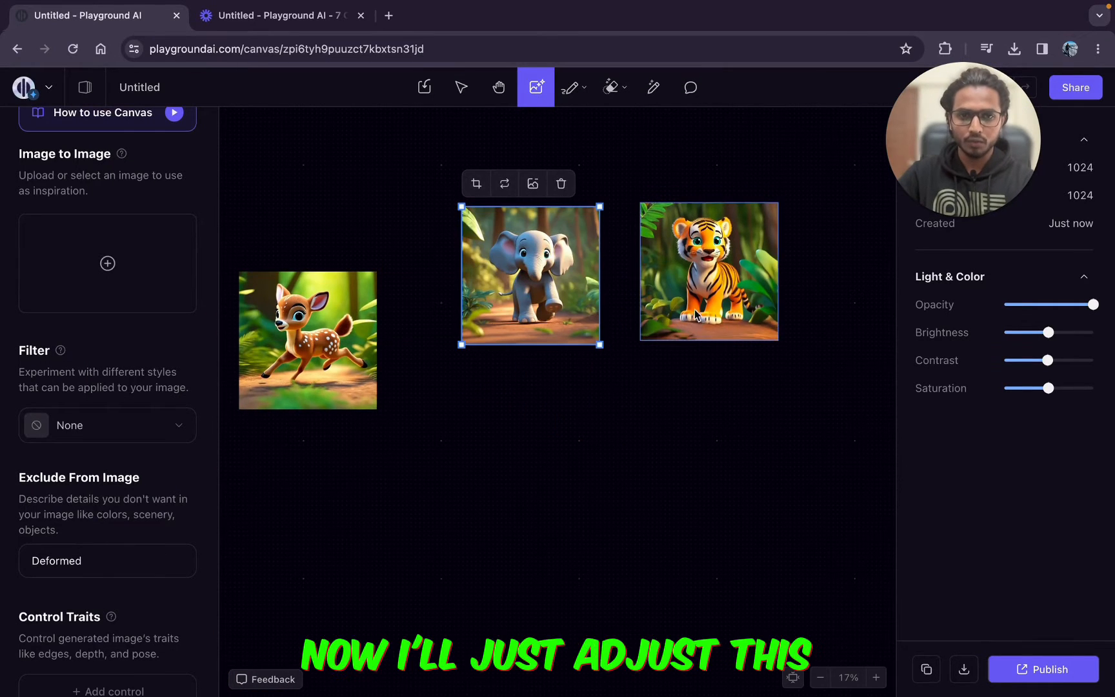
{"action": "left_click_drag", "start_coordinate": [699, 306], "coordinate": [339, 308]}
{"action": "left_click_drag", "start_coordinate": [310, 411], "coordinate": [697, 338]}
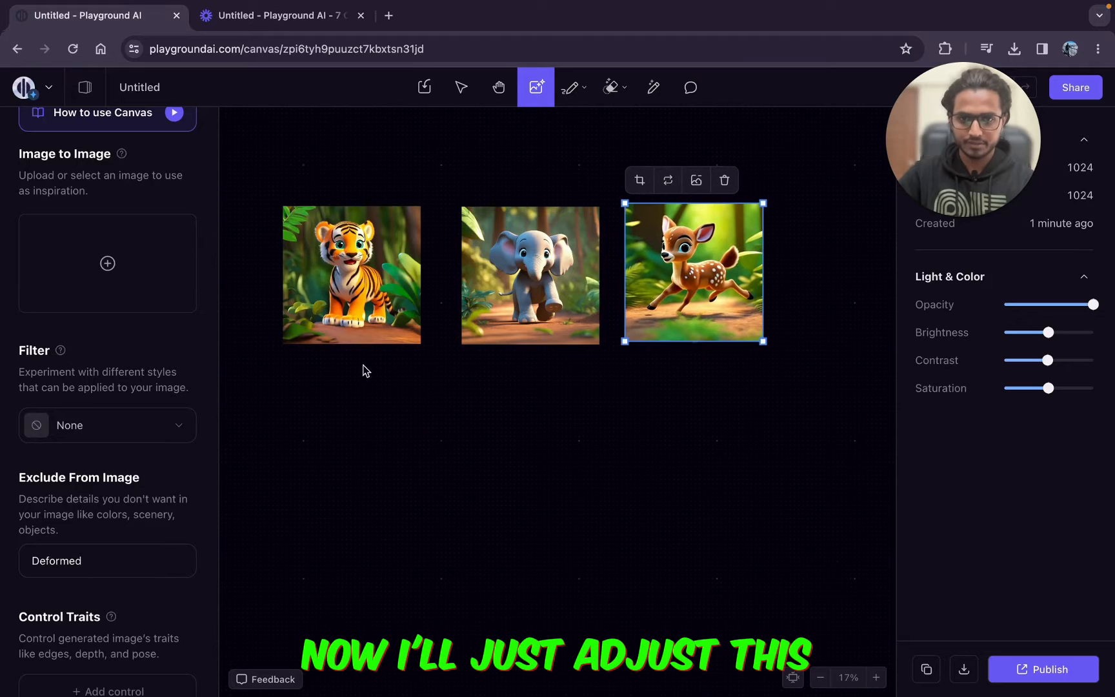
{"action": "left_click_drag", "start_coordinate": [358, 309], "coordinate": [351, 378]}
{"action": "left_click_drag", "start_coordinate": [534, 282], "coordinate": [513, 350]}
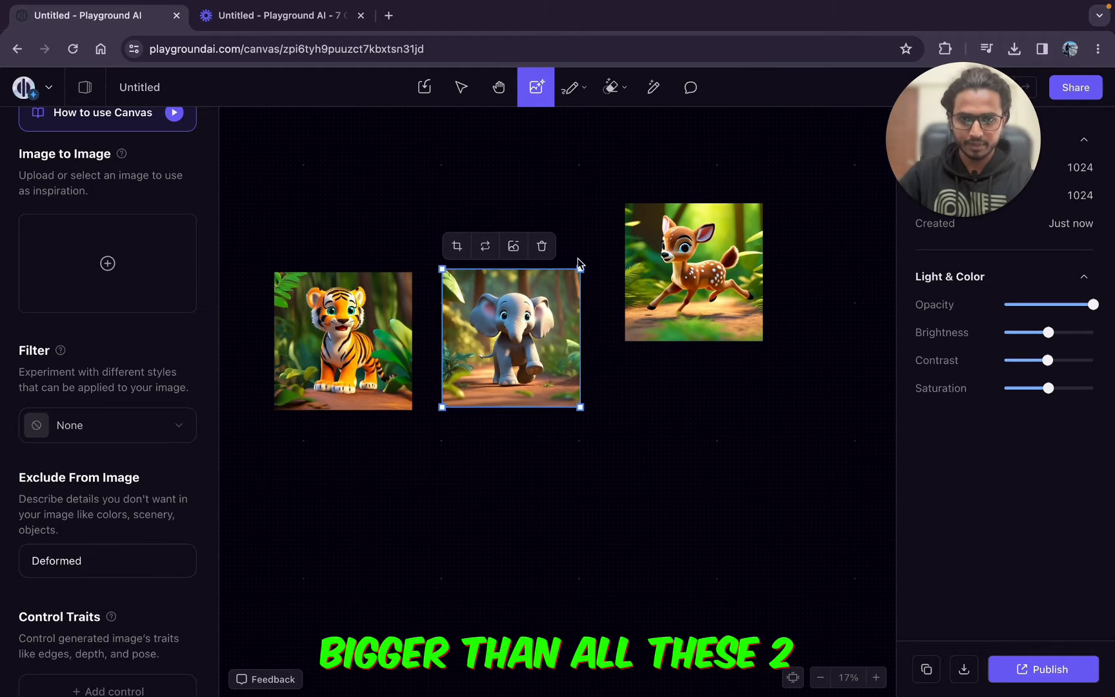
{"action": "left_click_drag", "start_coordinate": [665, 286], "coordinate": [662, 351]}
Enlarge the elephant image to about 1647×1647 and align the deer image's lower edge with it, leaving a slight overlap
{"action": "left_click", "coordinate": [577, 272]}
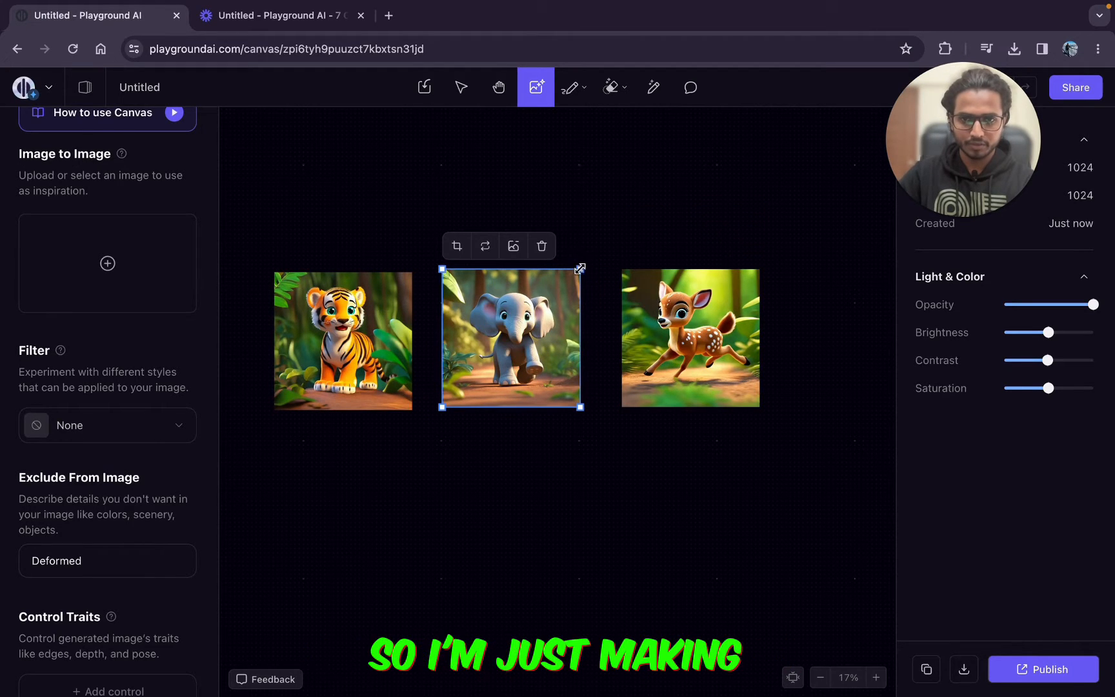
{"action": "left_click_drag", "start_coordinate": [579, 269], "coordinate": [650, 188]}
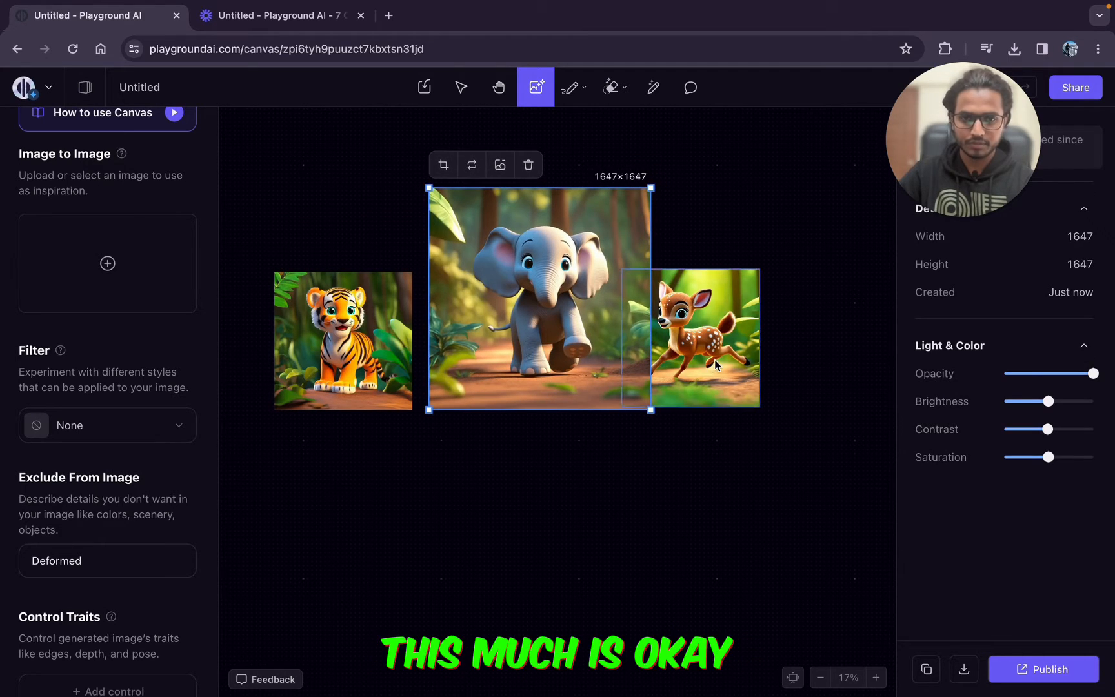
{"action": "left_click_drag", "start_coordinate": [710, 358], "coordinate": [727, 363]}
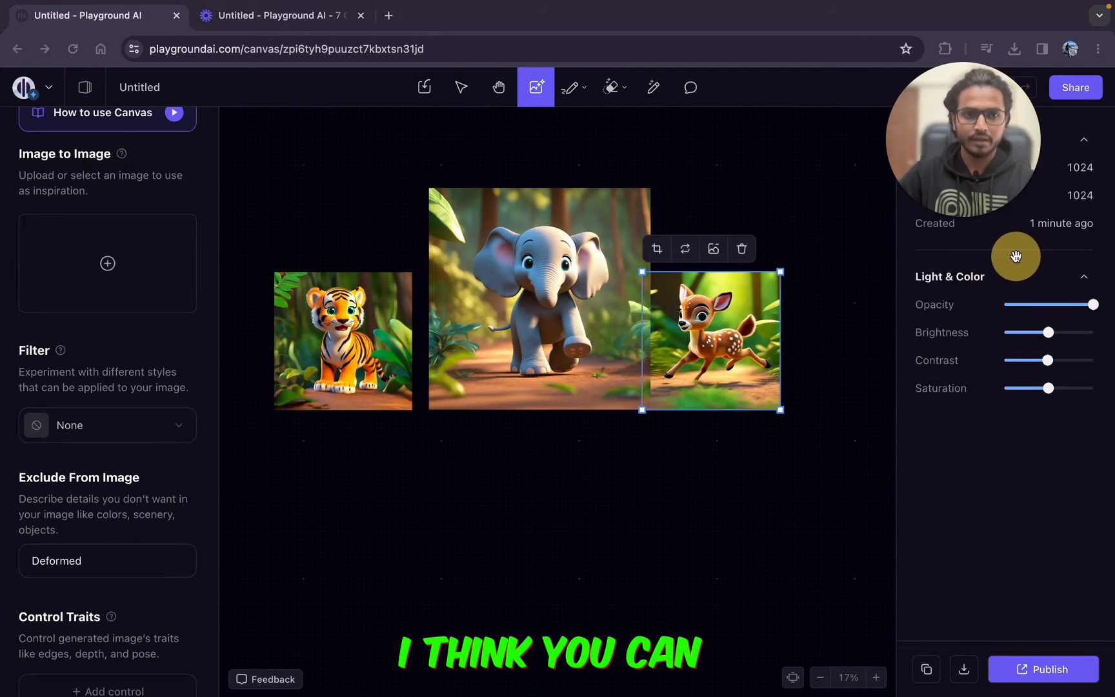
{"action": "scroll", "coordinate": [642, 450], "scroll_direction": "up", "scroll_amount": 2}
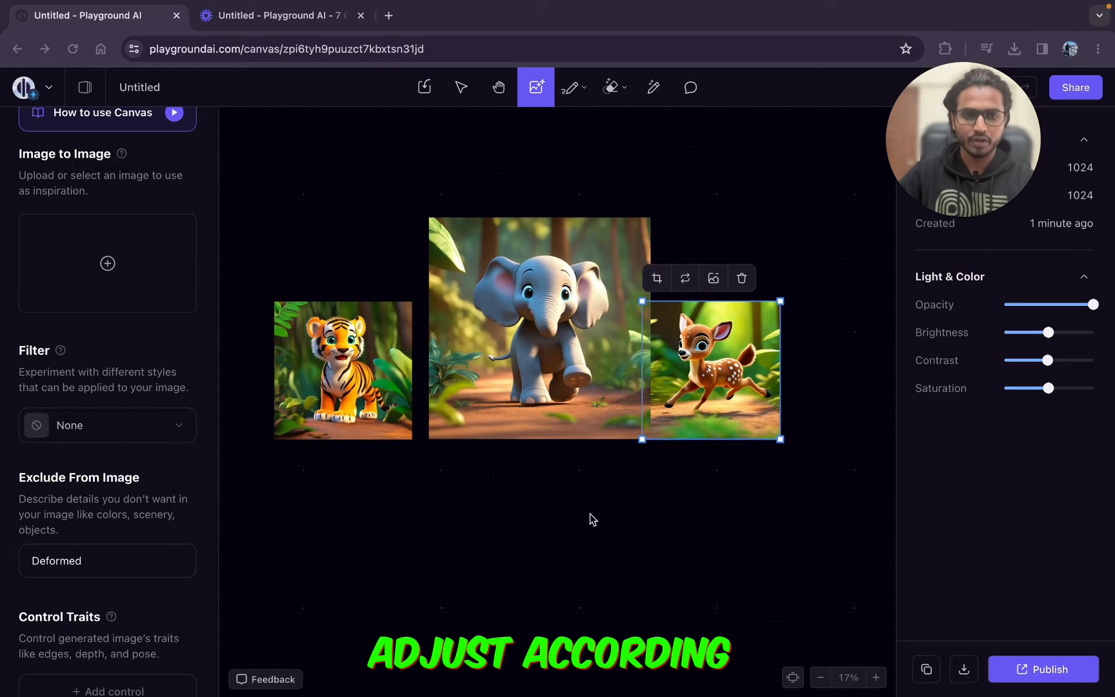
Enlarge the tiger image to about 1266×1266 and set it flush against the elephant image with lower edges aligned
{"action": "left_click", "coordinate": [364, 406]}
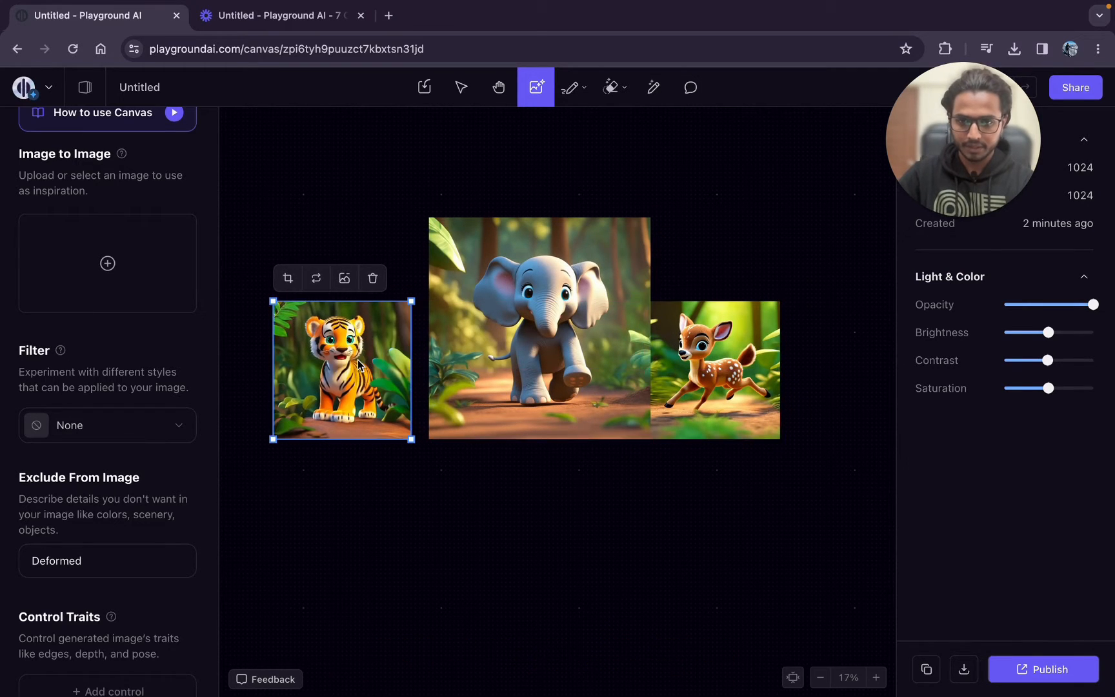
{"action": "left_click_drag", "start_coordinate": [414, 300], "coordinate": [419, 253]}
{"action": "left_click_drag", "start_coordinate": [387, 344], "coordinate": [363, 344]}
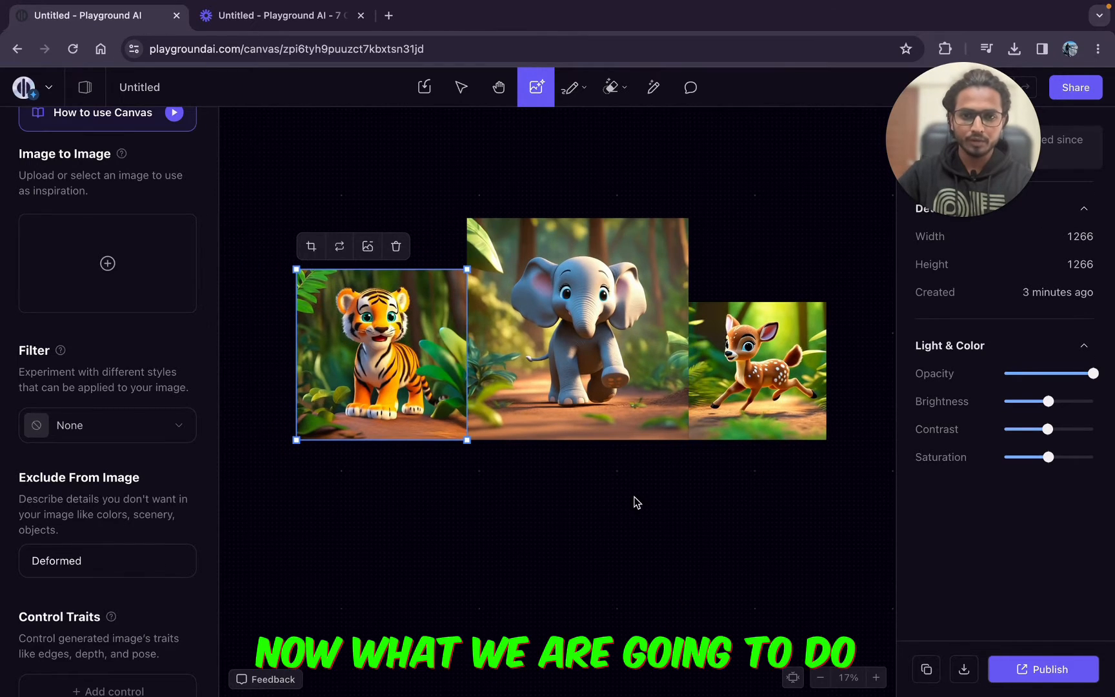
{"action": "left_click", "coordinate": [635, 502]}
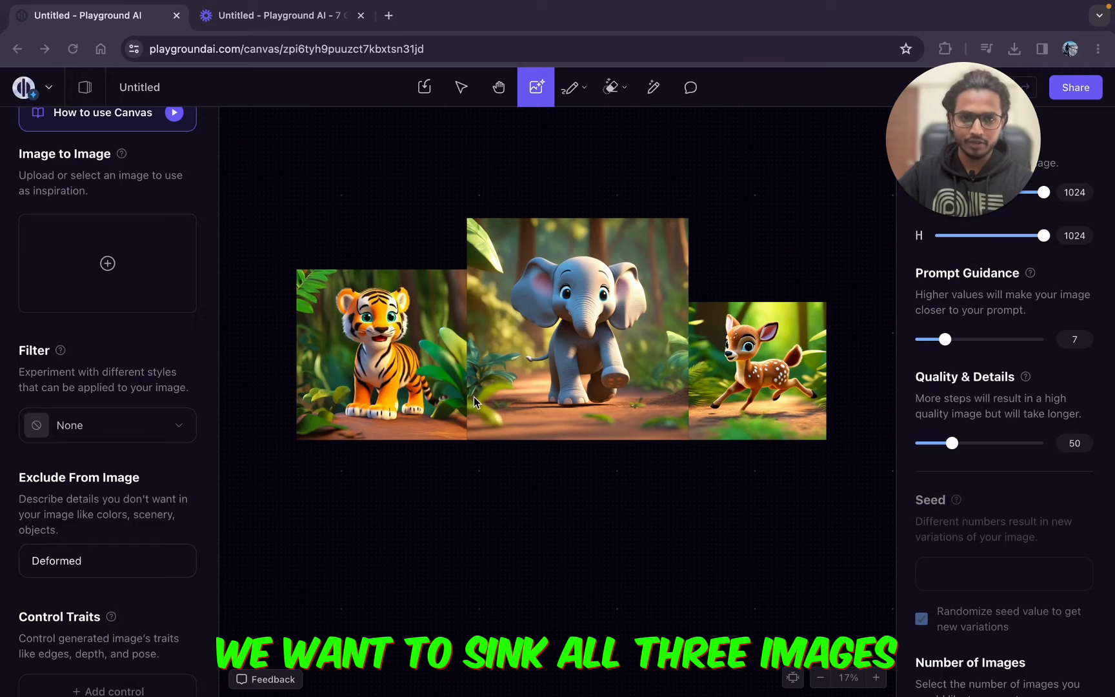
{"action": "scroll", "coordinate": [458, 364], "scroll_direction": "up", "scroll_amount": 1}
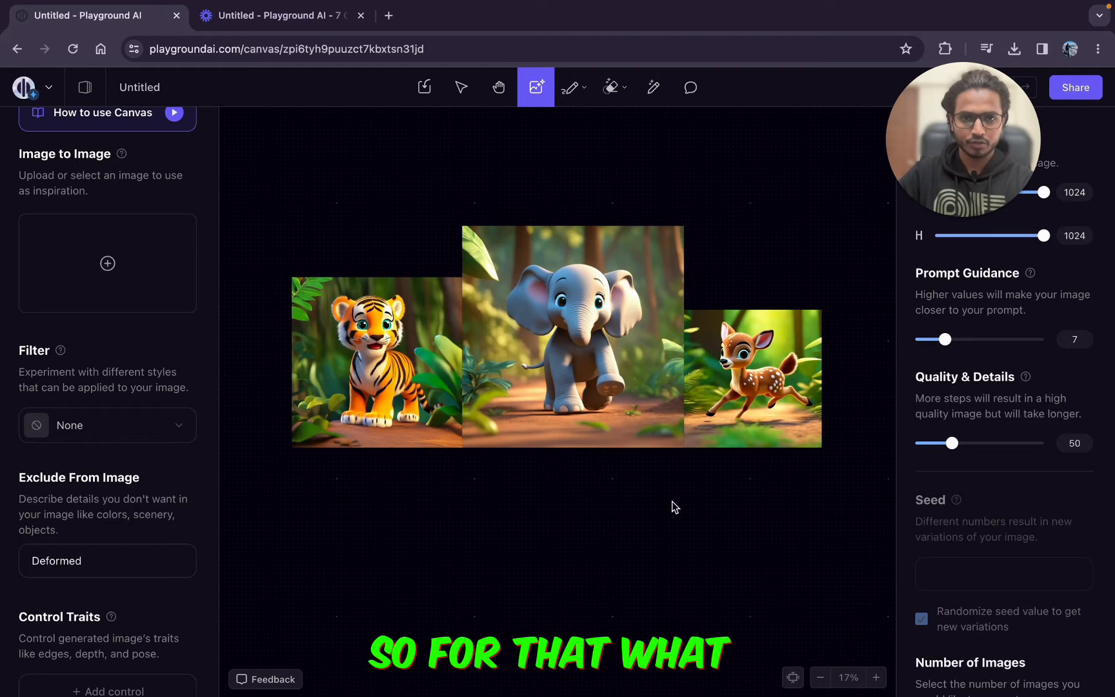
Activate the Simple Eraser and set its brush size to 111
{"action": "left_click", "coordinate": [618, 96]}
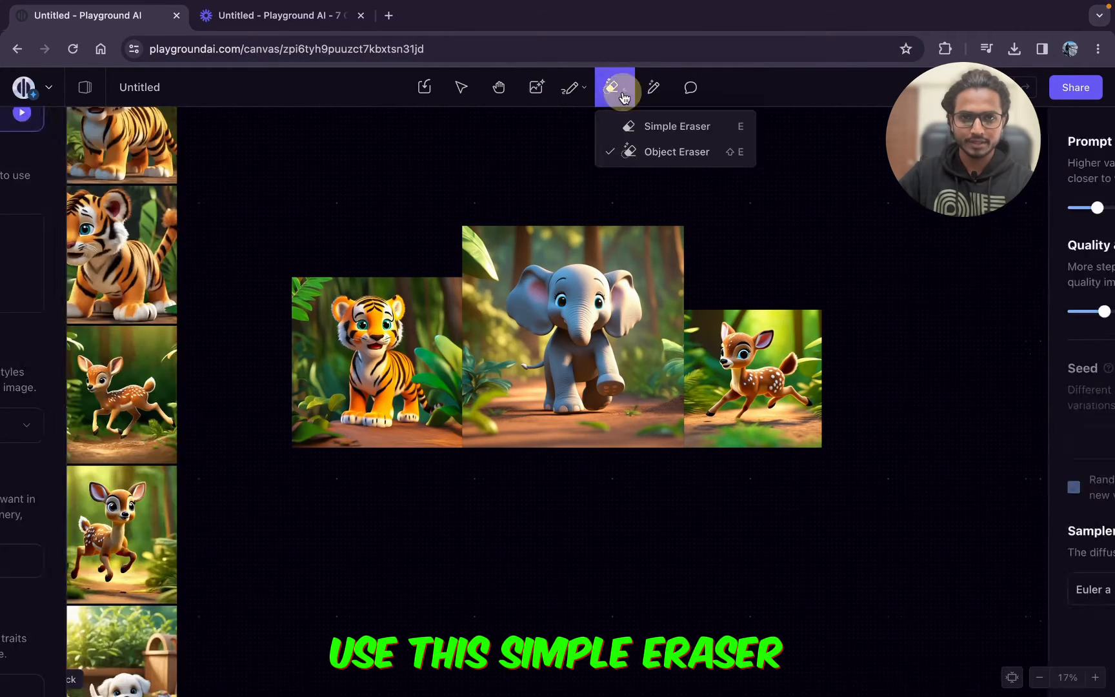
{"action": "left_click", "coordinate": [613, 125]}
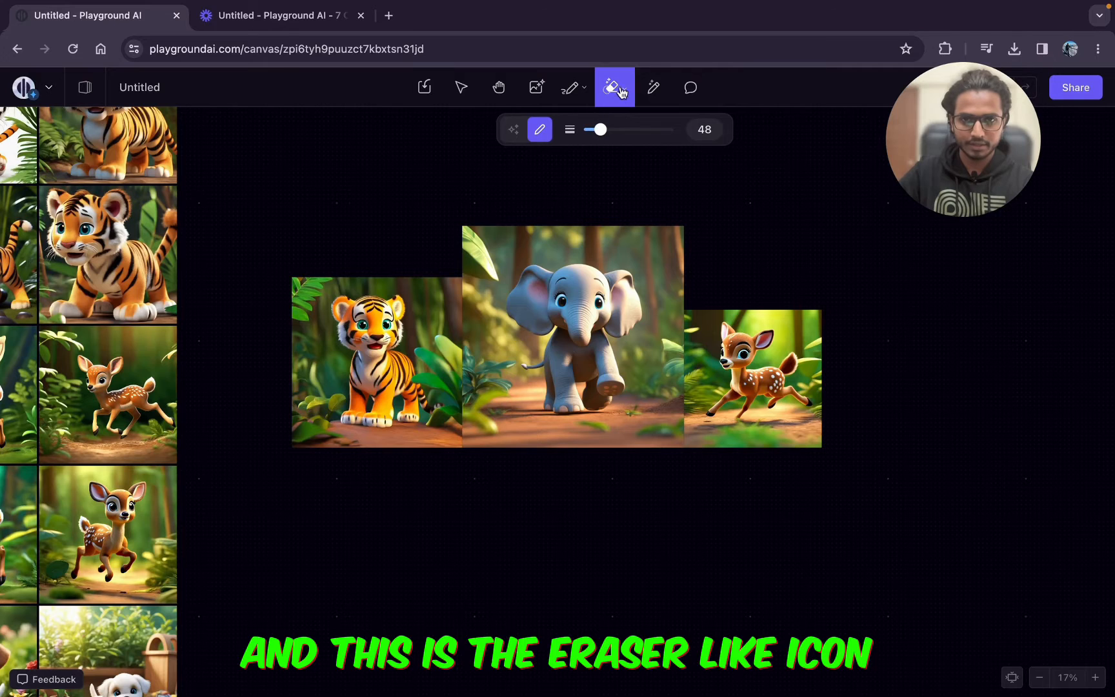
{"action": "left_click", "coordinate": [621, 98]}
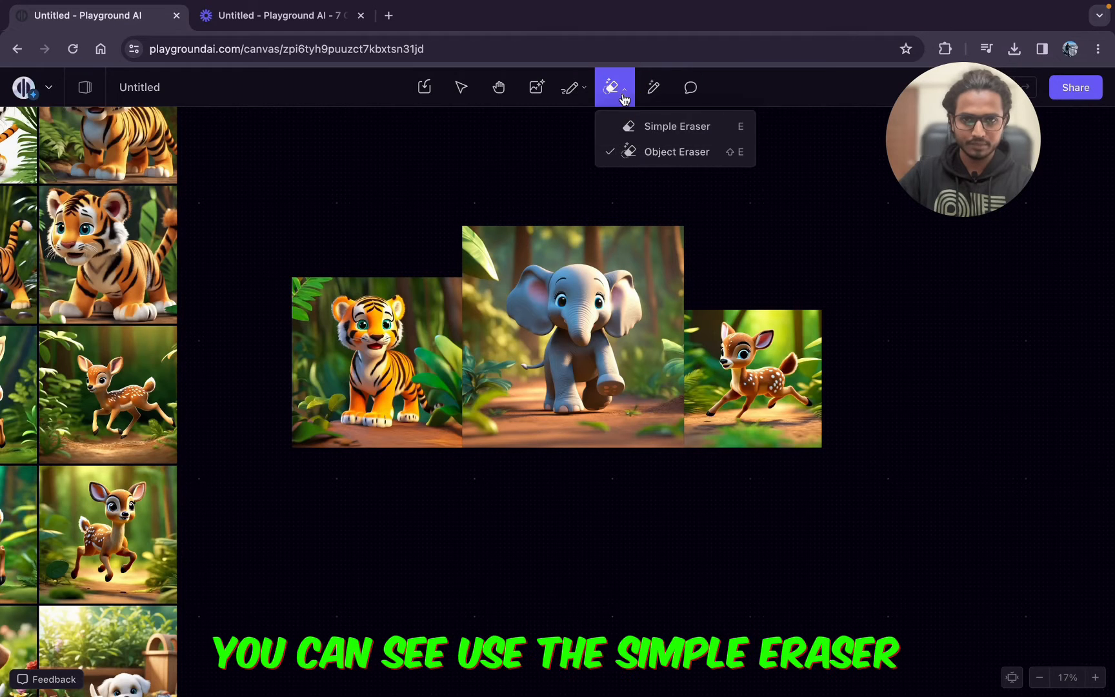
{"action": "left_click", "coordinate": [667, 135]}
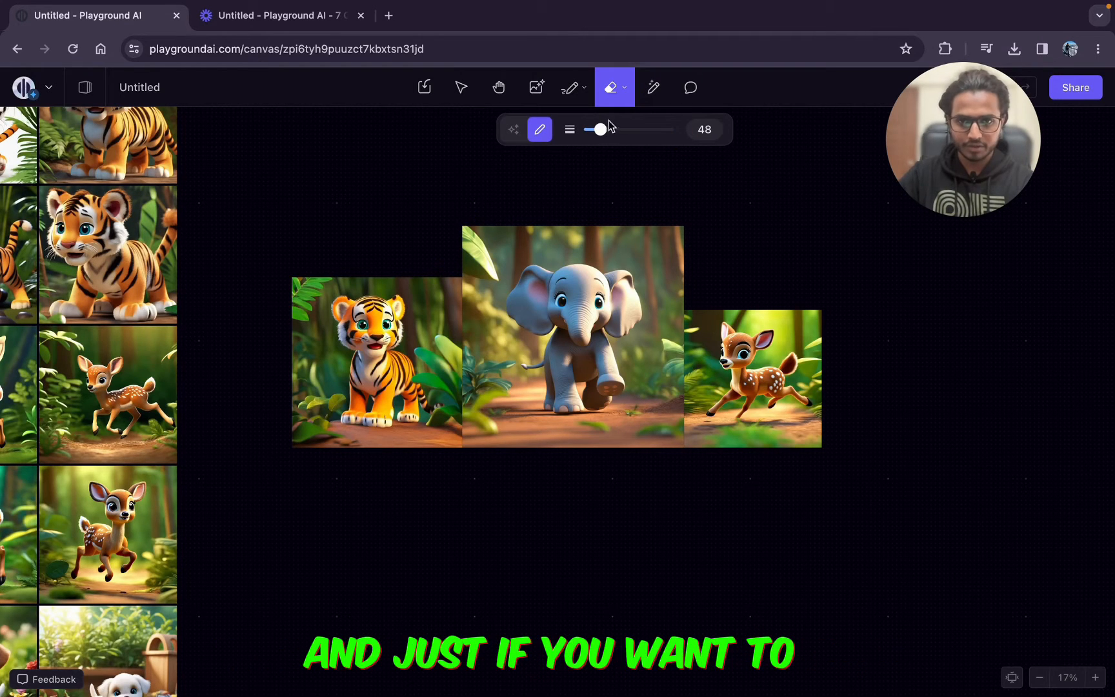
{"action": "left_click_drag", "start_coordinate": [609, 134], "coordinate": [621, 130]}
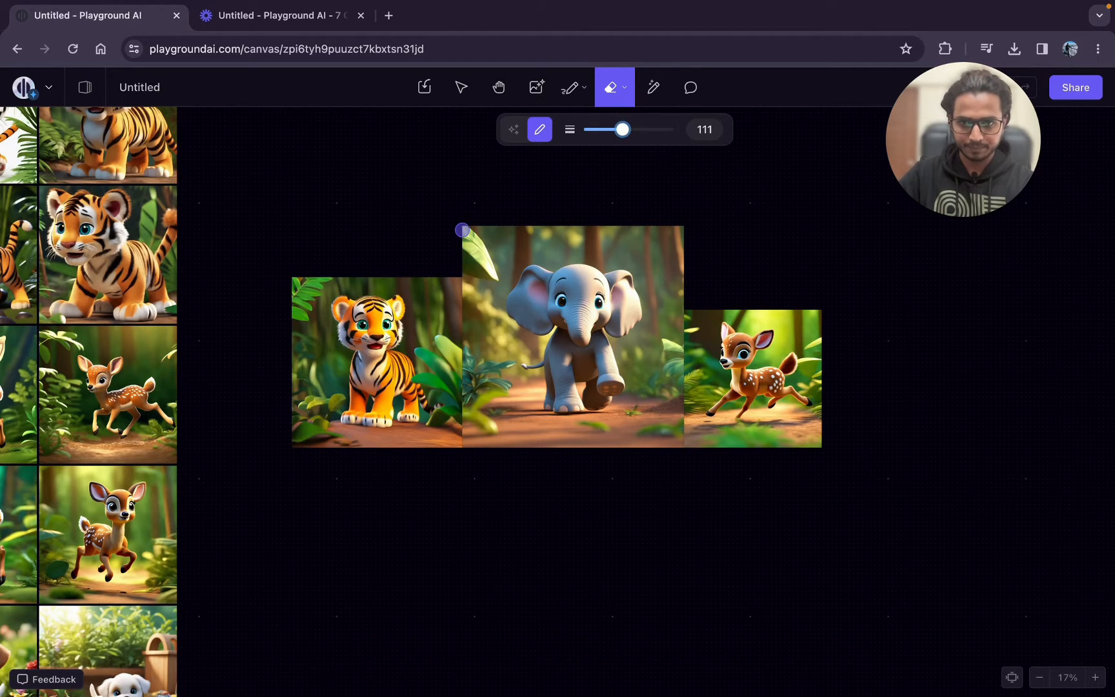
Erase an irregular strip along the seam between the tiger and elephant images, increasing the brush size to 168 partway
{"action": "left_click_drag", "start_coordinate": [462, 298], "coordinate": [463, 445]}
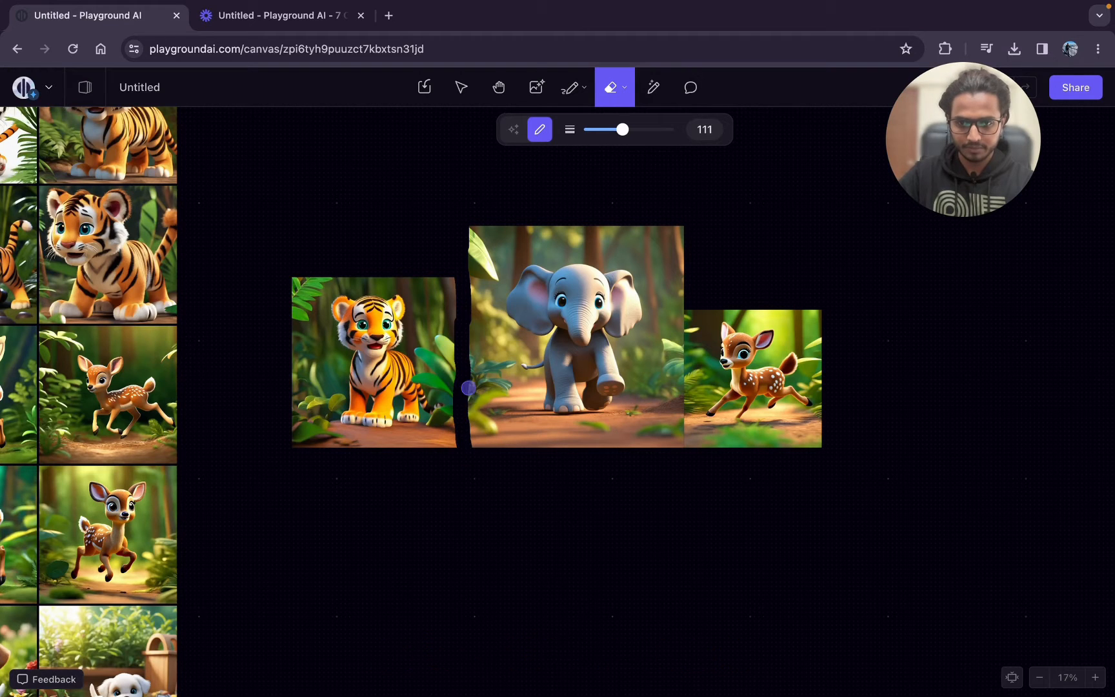
{"action": "mouse_move", "coordinate": [462, 220]}
{"action": "left_mouse_down"}
{"action": "mouse_move", "coordinate": [486, 280]}
{"action": "mouse_move", "coordinate": [492, 270]}
{"action": "mouse_move", "coordinate": [469, 233]}
{"action": "mouse_move", "coordinate": [482, 341]}
{"action": "mouse_move", "coordinate": [423, 347]}
{"action": "mouse_move", "coordinate": [446, 371]}
{"action": "mouse_move", "coordinate": [425, 373]}
{"action": "mouse_move", "coordinate": [441, 398]}
{"action": "mouse_move", "coordinate": [439, 424]}
{"action": "mouse_move", "coordinate": [451, 390]}
{"action": "mouse_move", "coordinate": [449, 426]}
{"action": "left_mouse_up"}
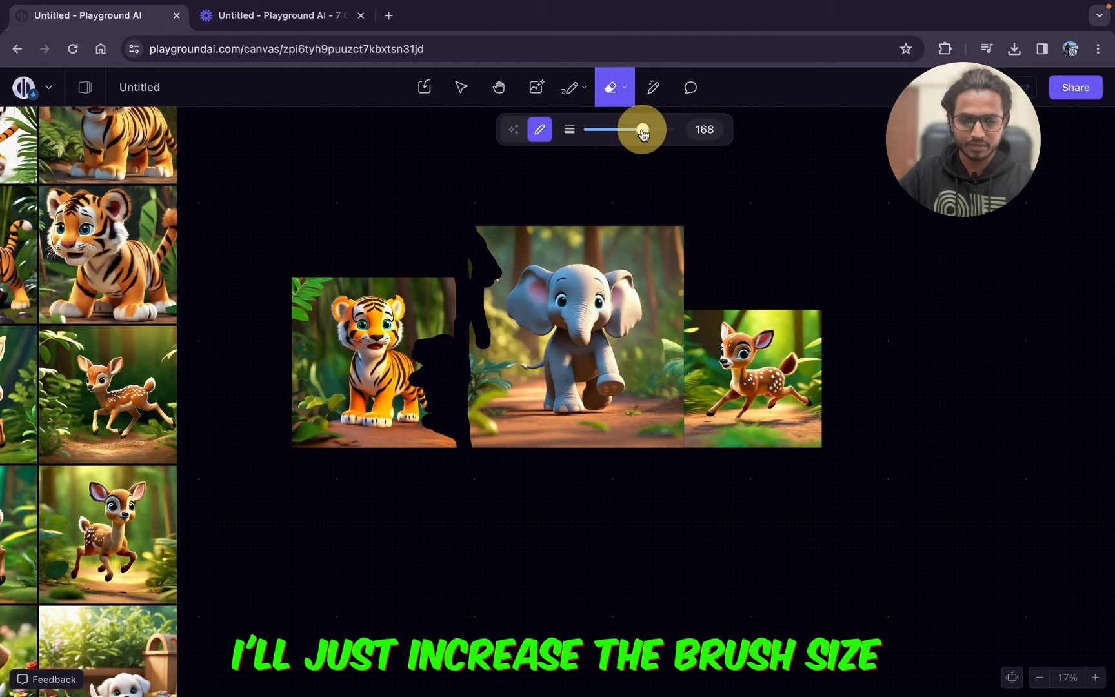
{"action": "left_click_drag", "start_coordinate": [480, 344], "coordinate": [460, 432]}
{"action": "scroll", "coordinate": [619, 360], "scroll_direction": "right", "scroll_amount": 1}
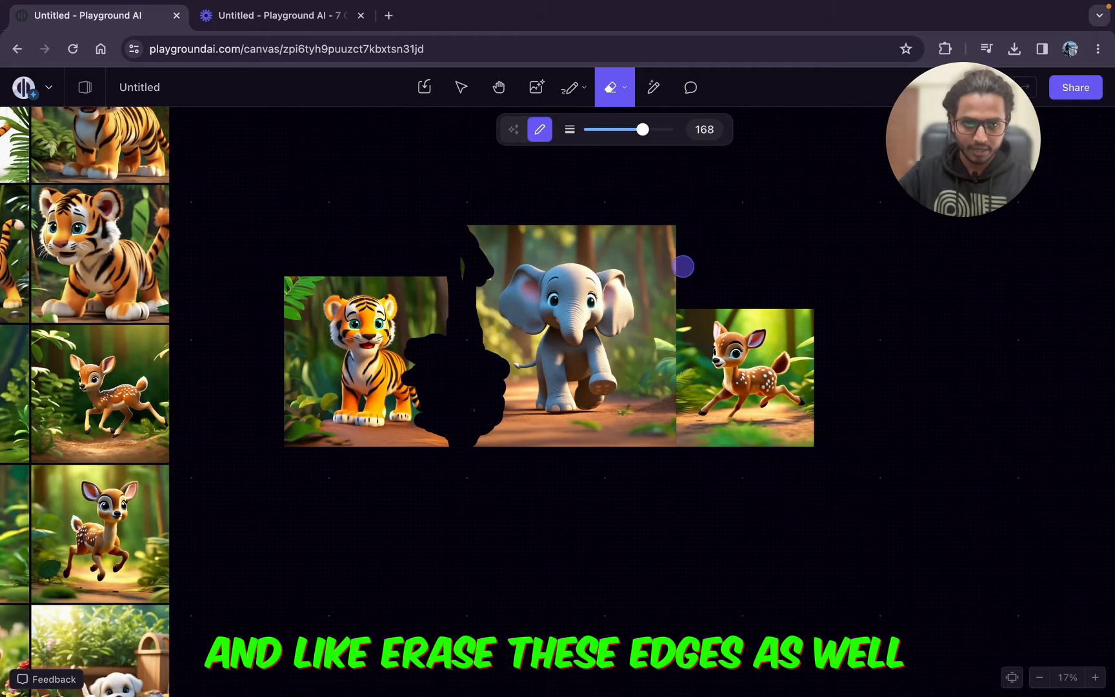
Erase the seam between the elephant and deer images and trim the upper edges of the tiger and deer images
{"action": "left_click_drag", "start_coordinate": [676, 216], "coordinate": [677, 457]}
{"action": "left_click_drag", "start_coordinate": [667, 291], "coordinate": [655, 436]}
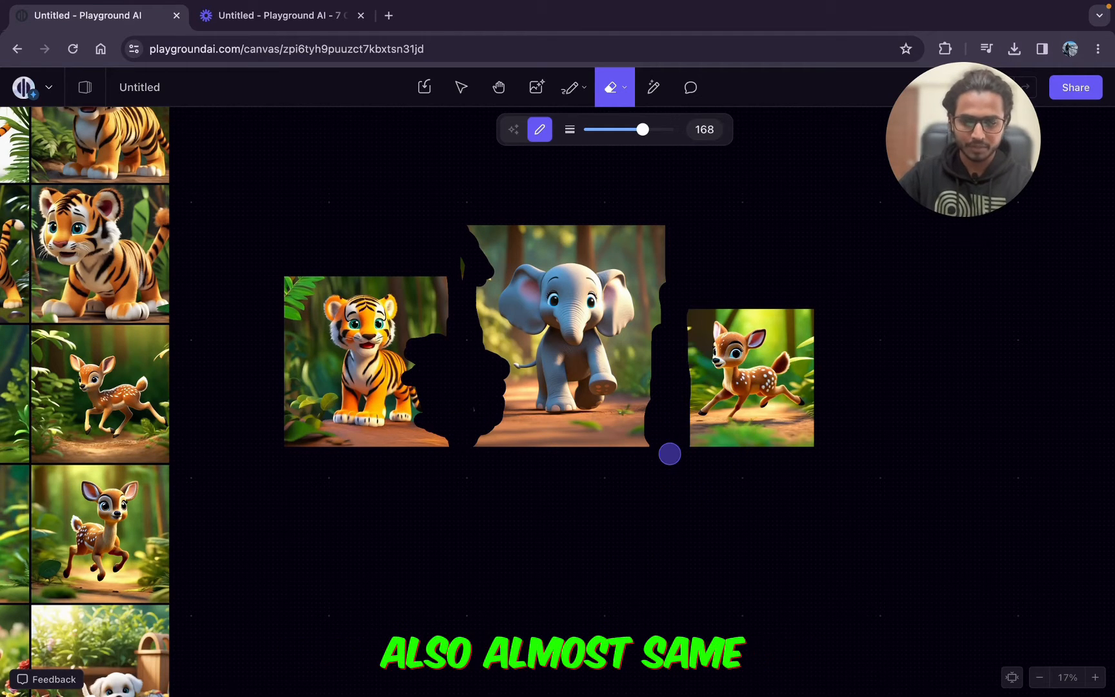
{"action": "mouse_move", "coordinate": [445, 279]}
{"action": "left_mouse_down"}
{"action": "mouse_move", "coordinate": [343, 267]}
{"action": "mouse_move", "coordinate": [390, 269]}
{"action": "left_mouse_up"}
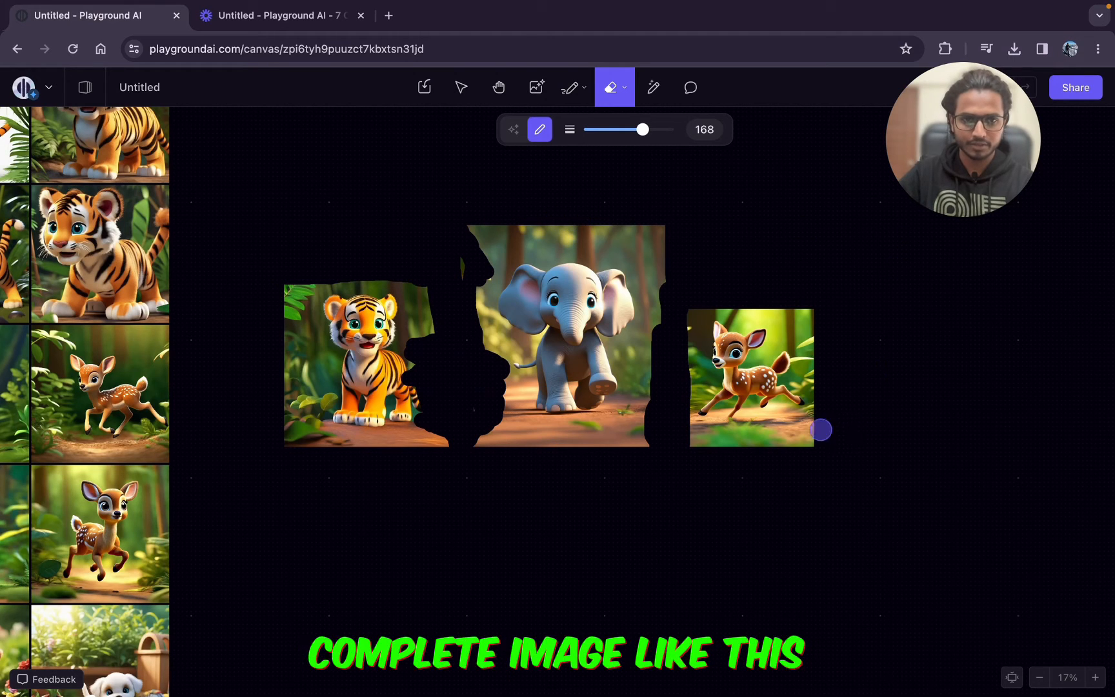
{"action": "left_click", "coordinate": [698, 312]}
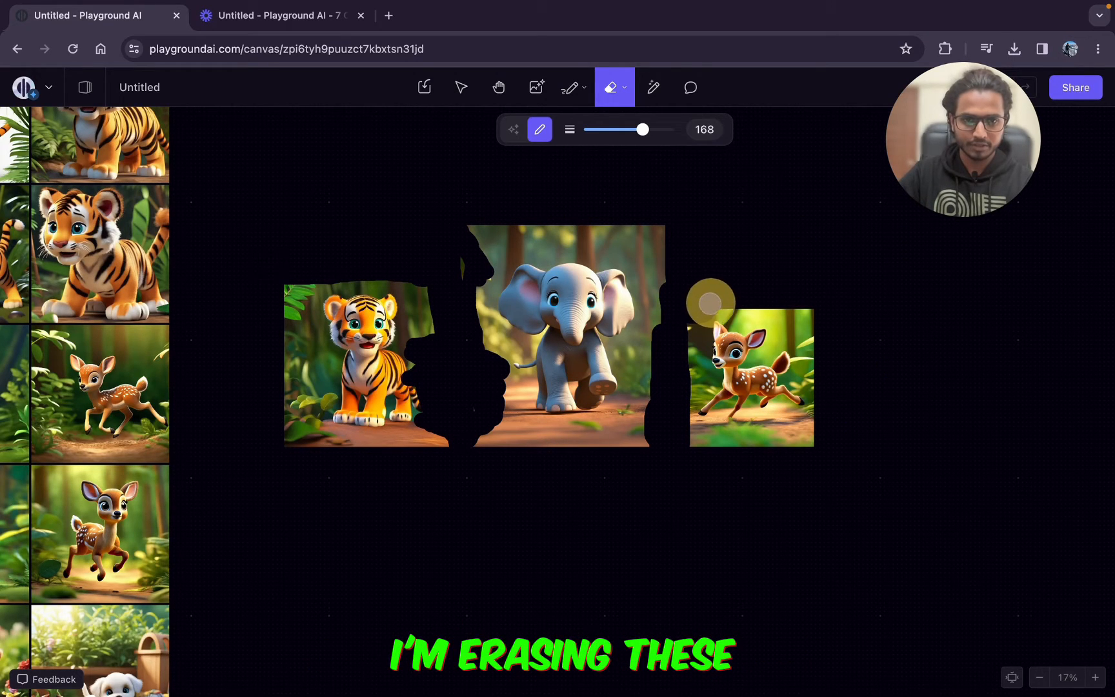
{"action": "mouse_move", "coordinate": [710, 302]}
{"action": "left_mouse_down"}
{"action": "mouse_move", "coordinate": [751, 294]}
{"action": "mouse_move", "coordinate": [833, 308]}
{"action": "left_mouse_up"}
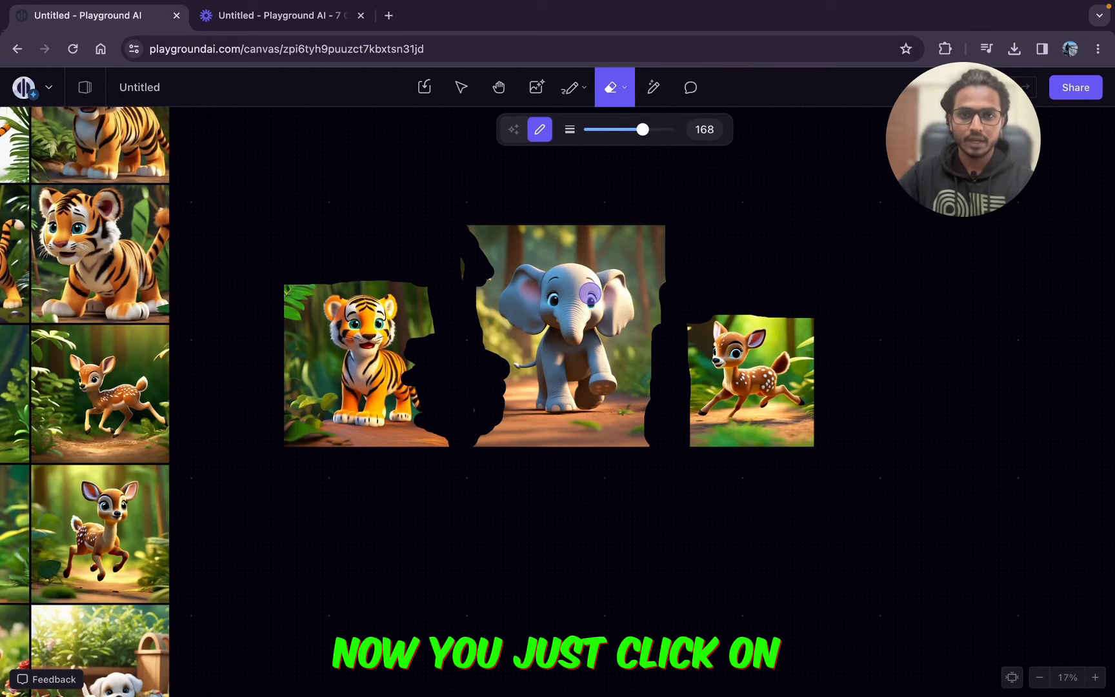
Place a 1024×1024 generation frame half over the tiger image and half over the empty area above it
{"action": "left_click", "coordinate": [534, 89]}
{"action": "left_click", "coordinate": [452, 373]}
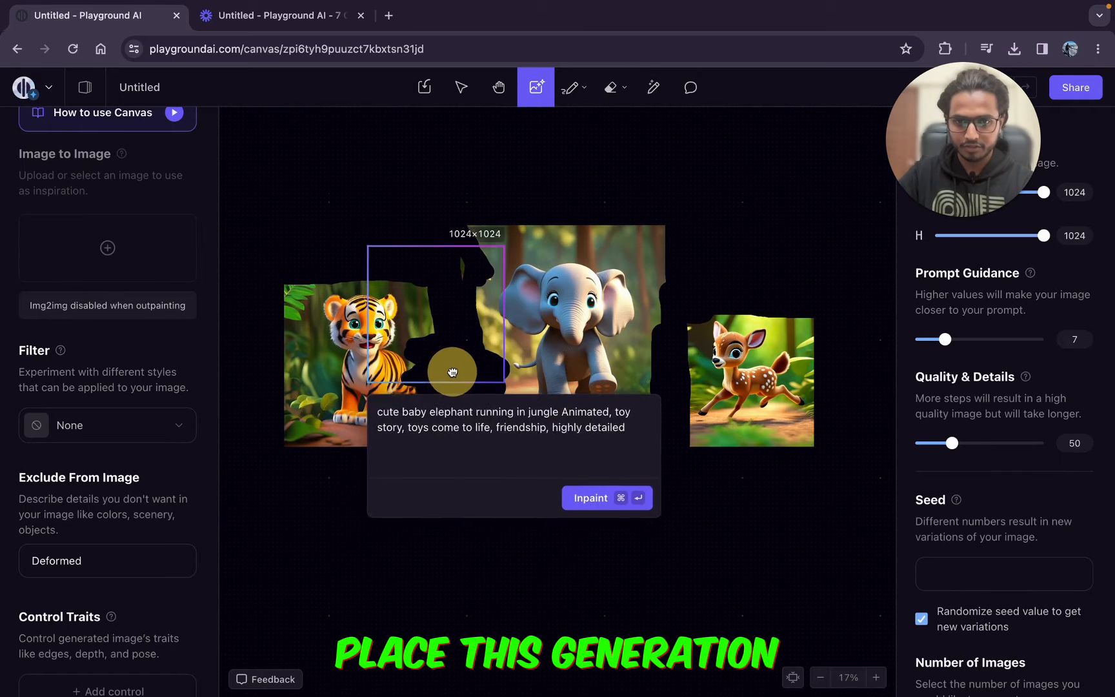
{"action": "left_click_drag", "start_coordinate": [452, 372], "coordinate": [368, 341]}
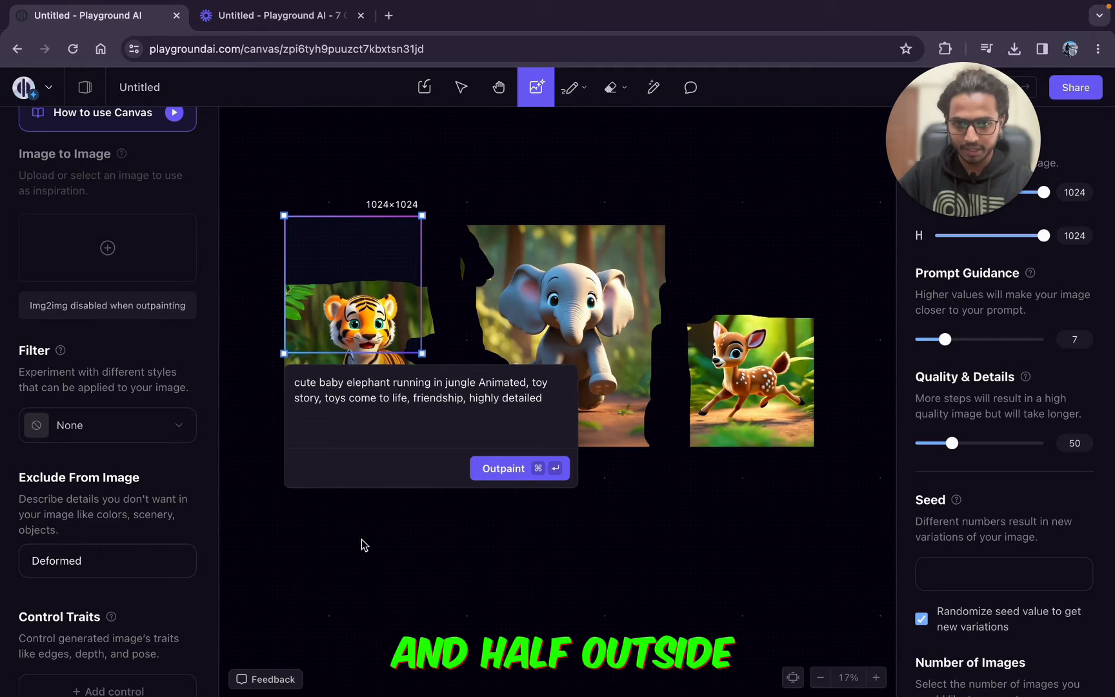
Shorten the frame's prompt to "jungle Animated, highly detailed" and outpaint the area above the tiger
{"action": "left_click", "coordinate": [391, 406]}
{"action": "key", "text": "shift+alt+Left"}
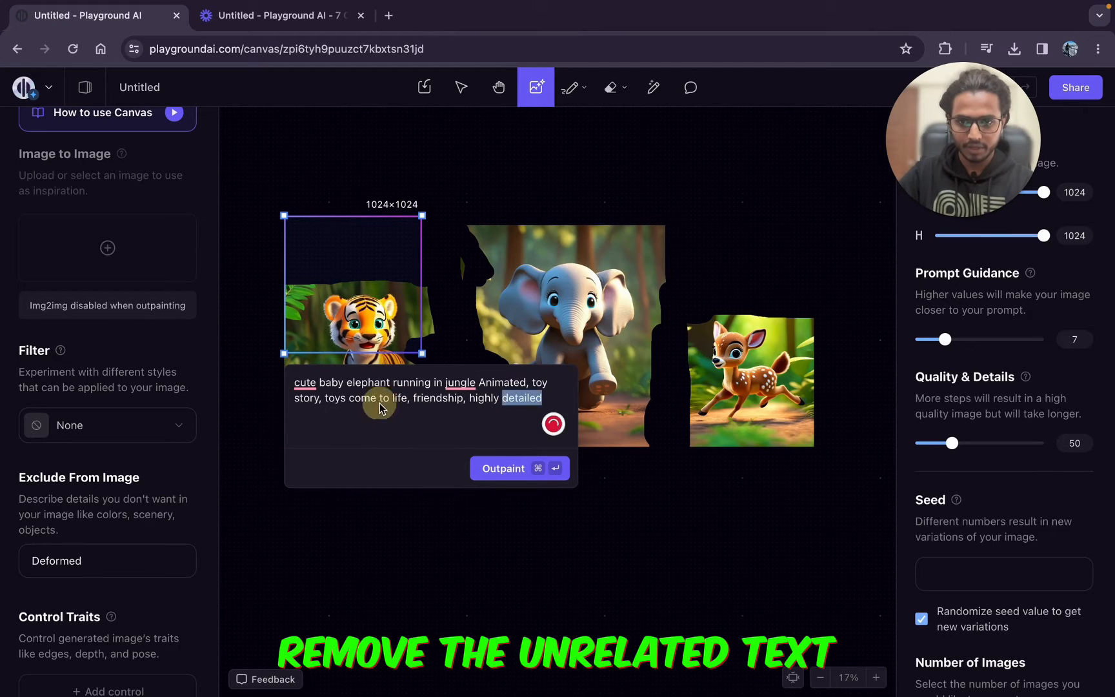
{"action": "key", "text": "shift+super+Up"}
{"action": "key", "text": "Left"}
{"action": "key", "text": "shift+alt+Right"}
{"action": "key", "text": "shift+alt+Right"}
{"action": "key", "text": "shift+alt+Right"}
{"action": "key", "text": "shift+alt+Right"}
{"action": "key", "text": "shift+alt+Right"}
{"action": "key", "text": "BackSpace"}
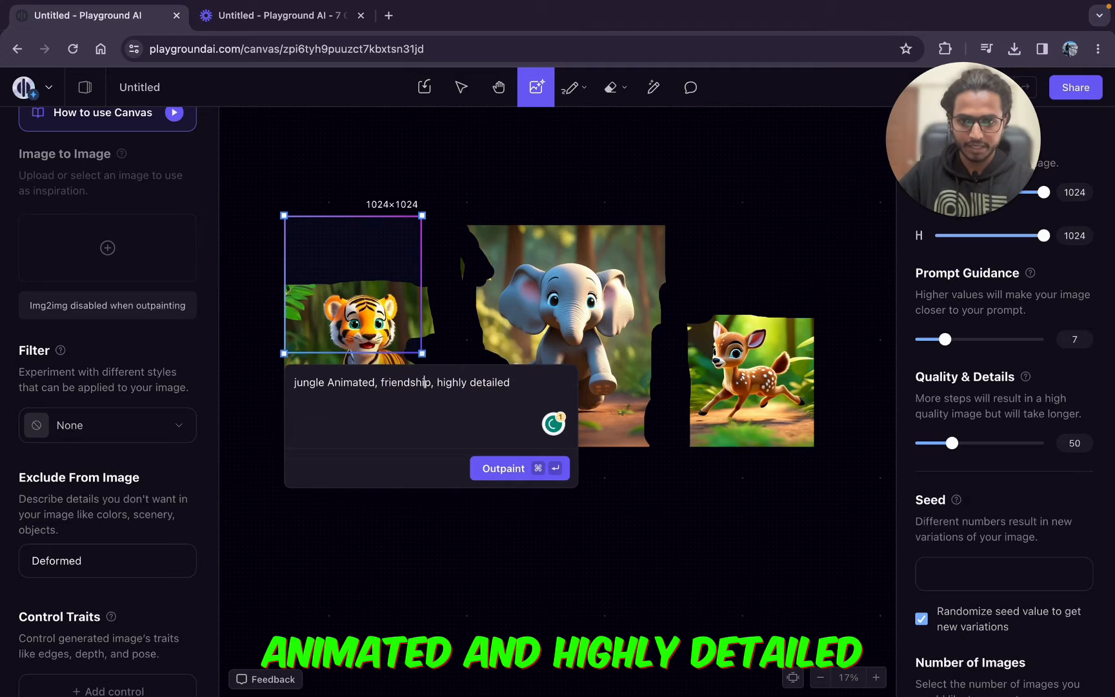
{"action": "key", "text": "alt+BackSpace"}
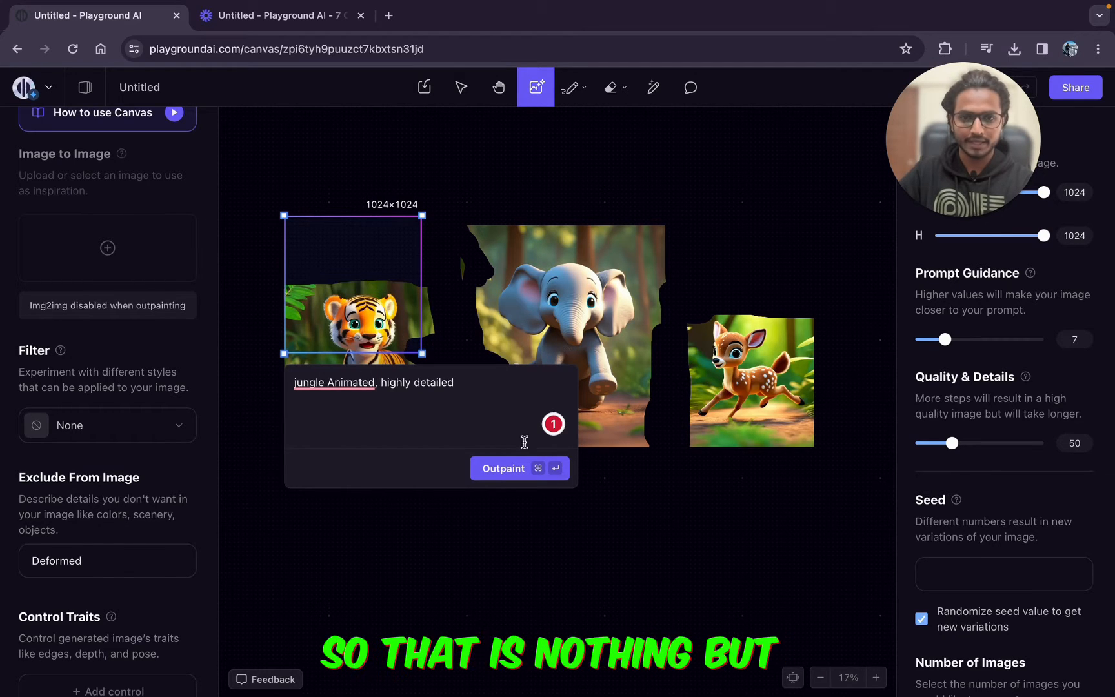
{"action": "left_click", "coordinate": [503, 469]}
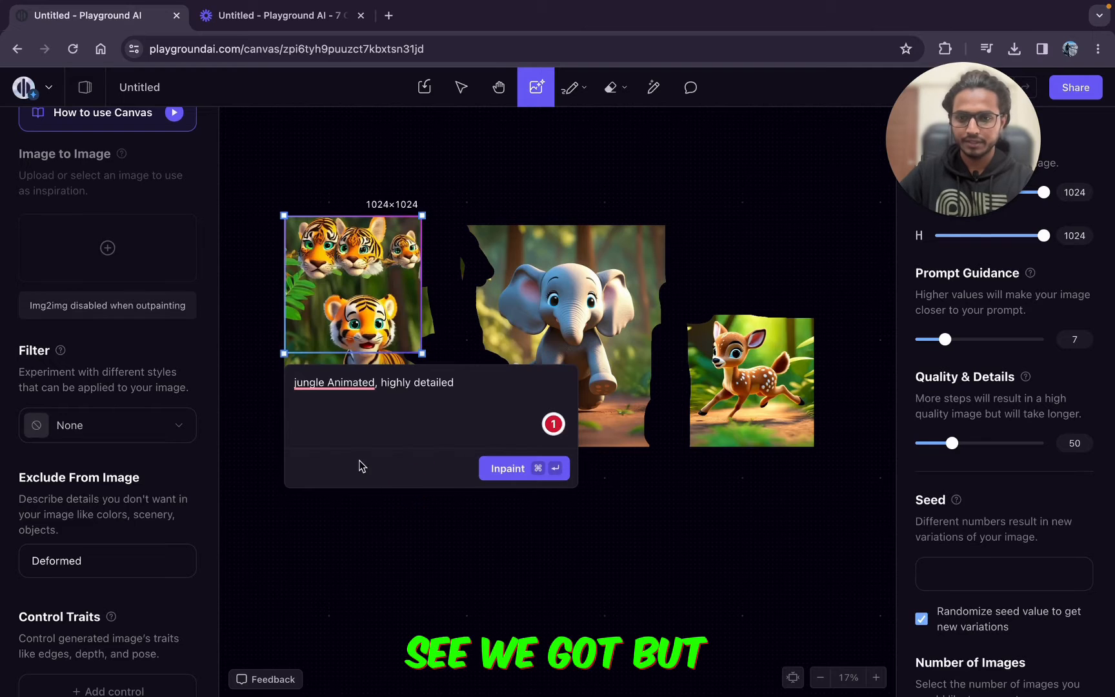
Remove the row of extra tiger heads above the tiger with the Object Eraser at brush size 187
{"action": "left_click", "coordinate": [316, 587]}
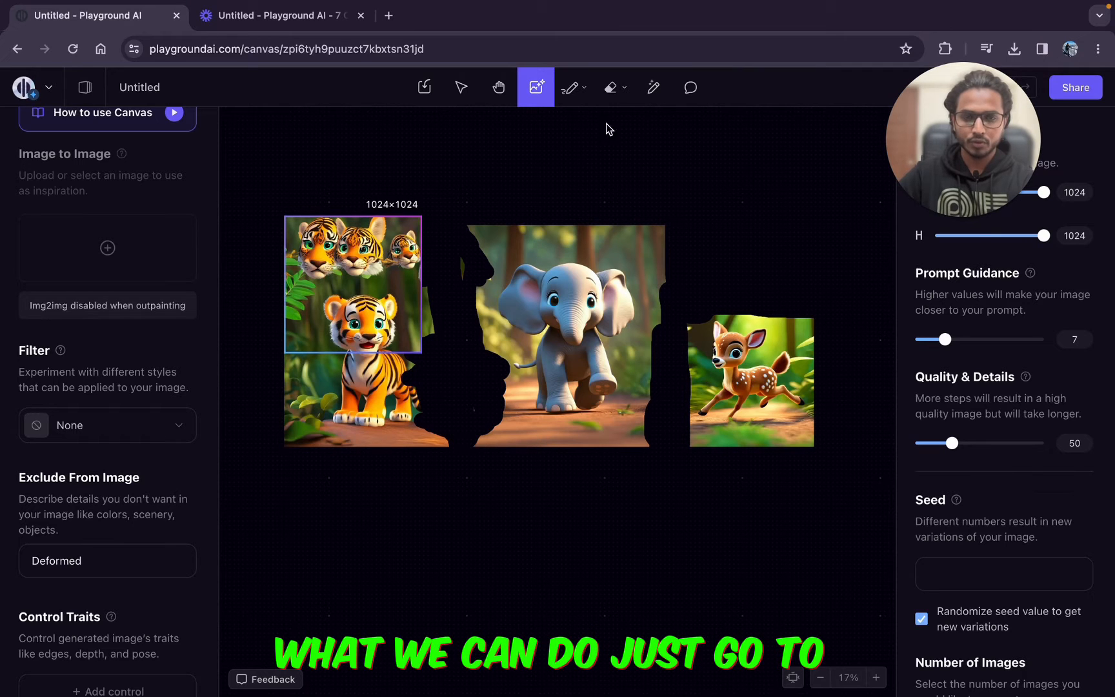
{"action": "left_click", "coordinate": [610, 87]}
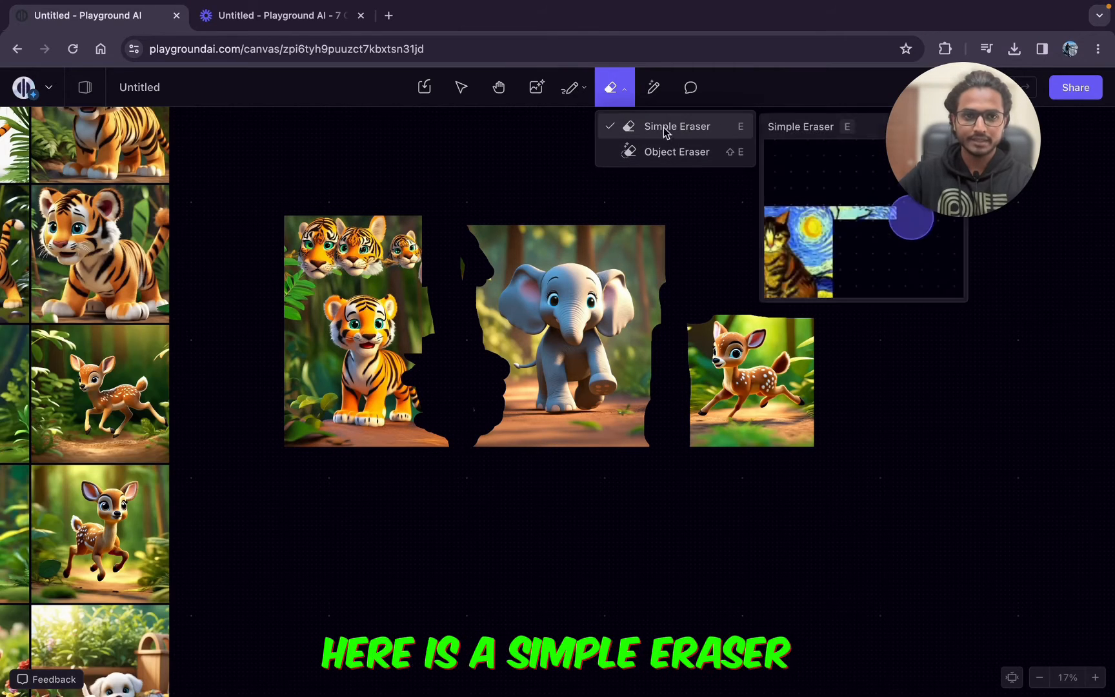
{"action": "left_click", "coordinate": [668, 156]}
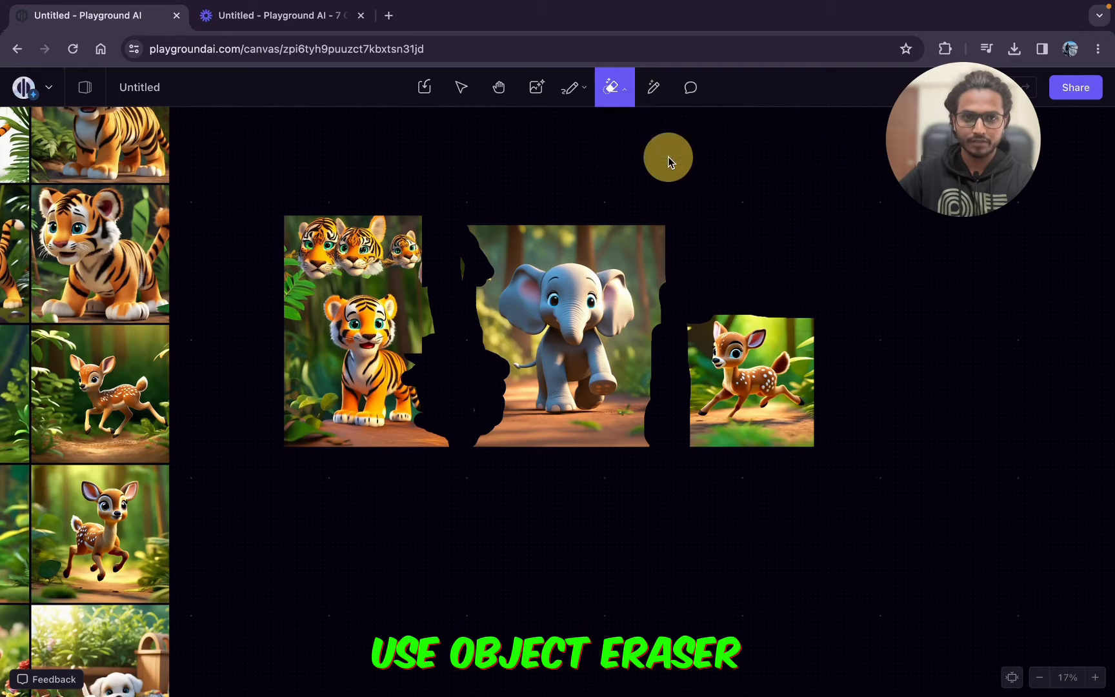
{"action": "left_click_drag", "start_coordinate": [596, 136], "coordinate": [649, 130]}
{"action": "mouse_move", "coordinate": [310, 264]}
{"action": "left_mouse_down"}
{"action": "mouse_move", "coordinate": [302, 239]}
{"action": "mouse_move", "coordinate": [335, 227]}
{"action": "mouse_move", "coordinate": [315, 267]}
{"action": "mouse_move", "coordinate": [365, 266]}
{"action": "mouse_move", "coordinate": [401, 268]}
{"action": "left_mouse_up"}
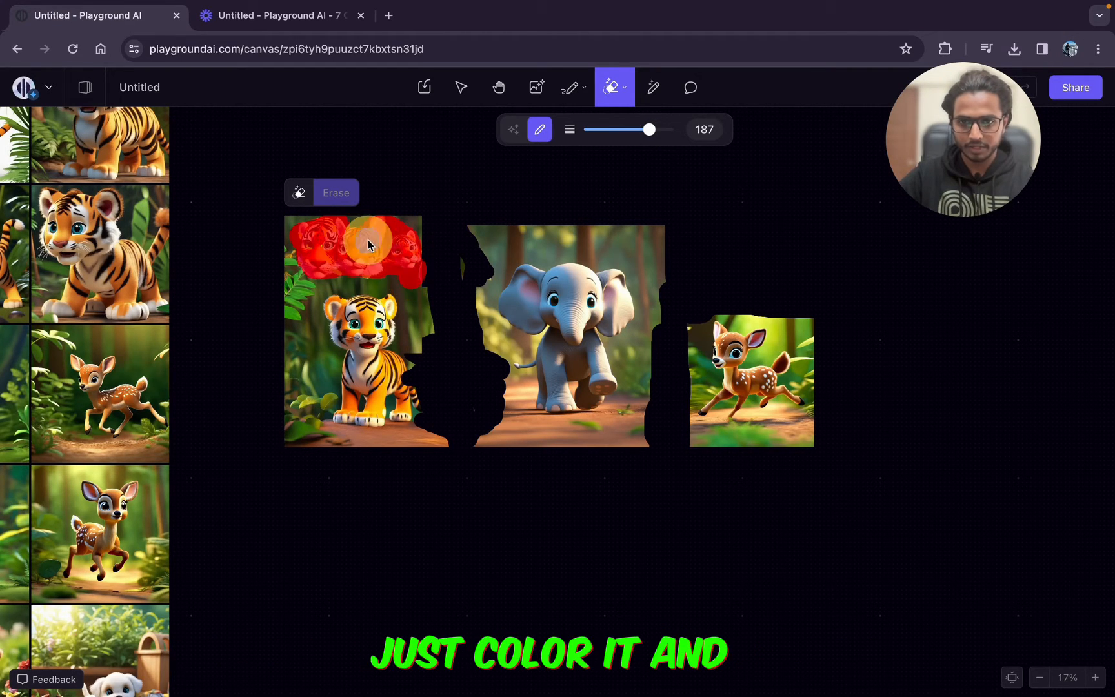
{"action": "left_click", "coordinate": [338, 195]}
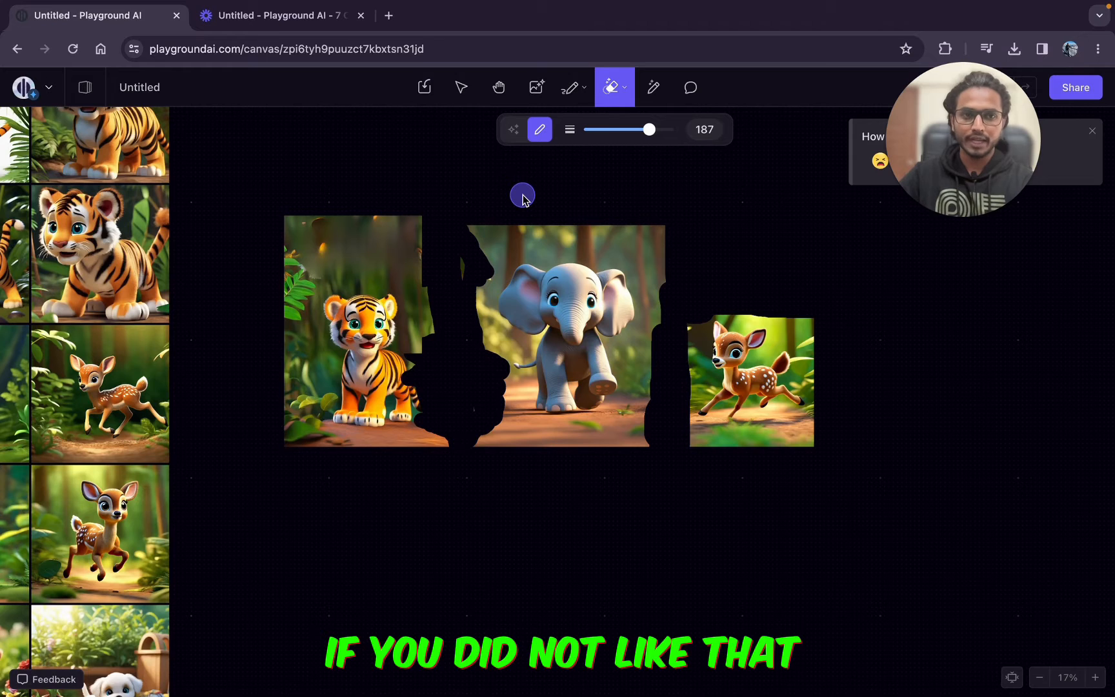
Try inpainting the upper gap between the tiger and elephant with an 832×704 frame, and undo both fills
{"action": "left_click_drag", "start_coordinate": [449, 376], "coordinate": [460, 380]}
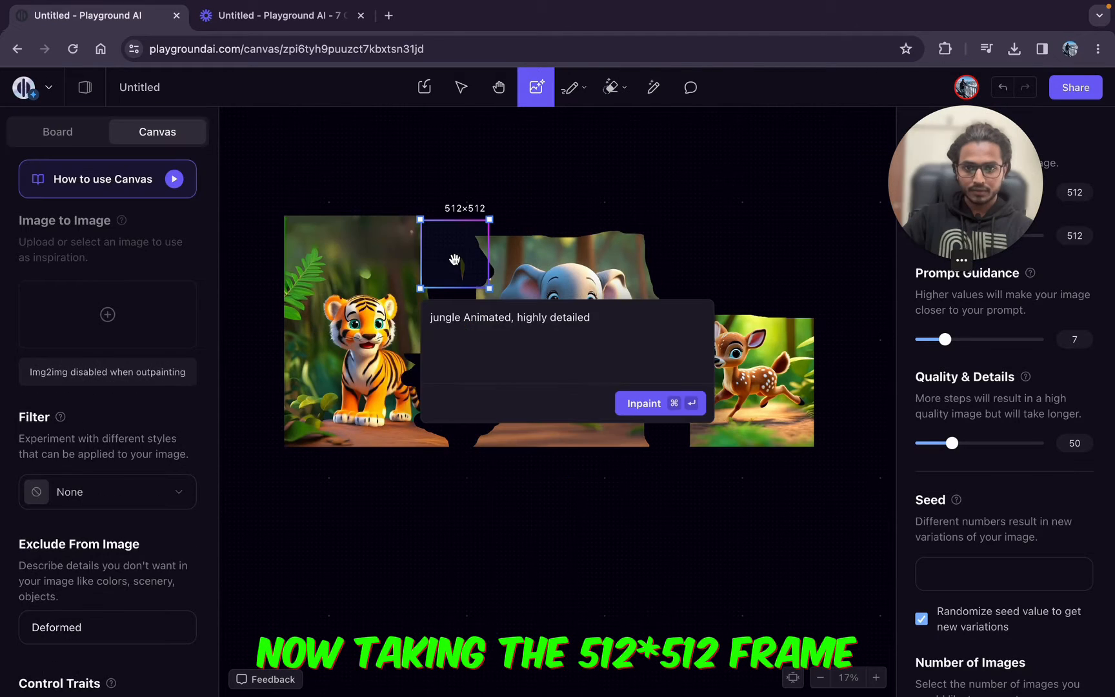
{"action": "left_click_drag", "start_coordinate": [452, 259], "coordinate": [511, 313]}
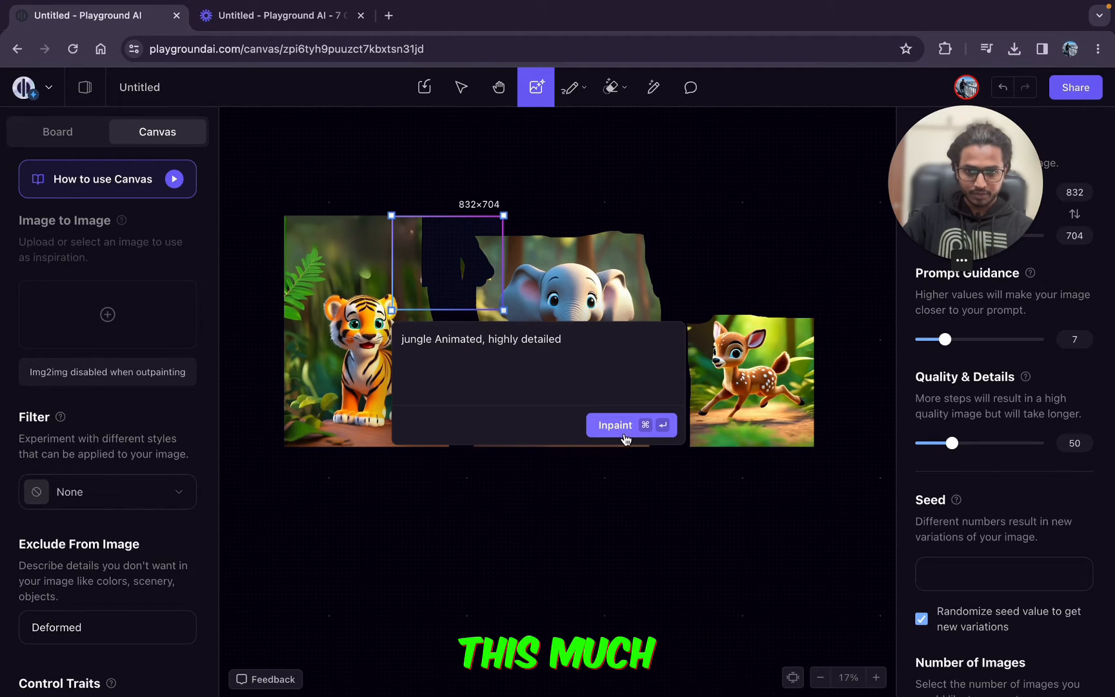
{"action": "left_click", "coordinate": [620, 432]}
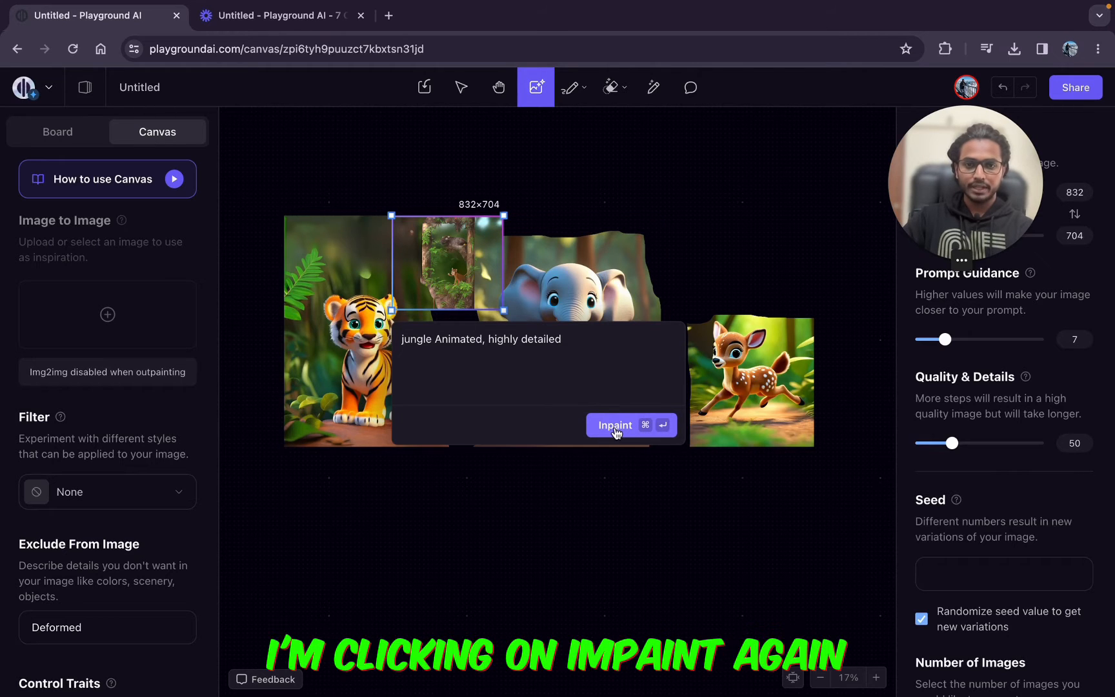
{"action": "left_click", "coordinate": [616, 430]}
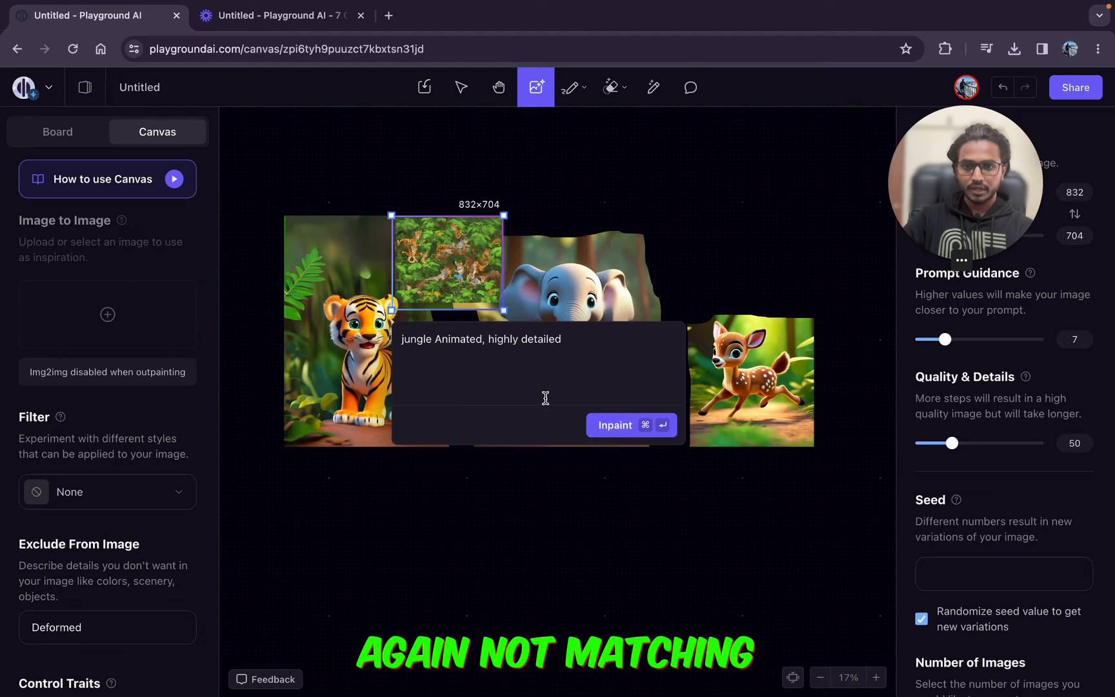
{"action": "left_click", "coordinate": [1002, 88]}
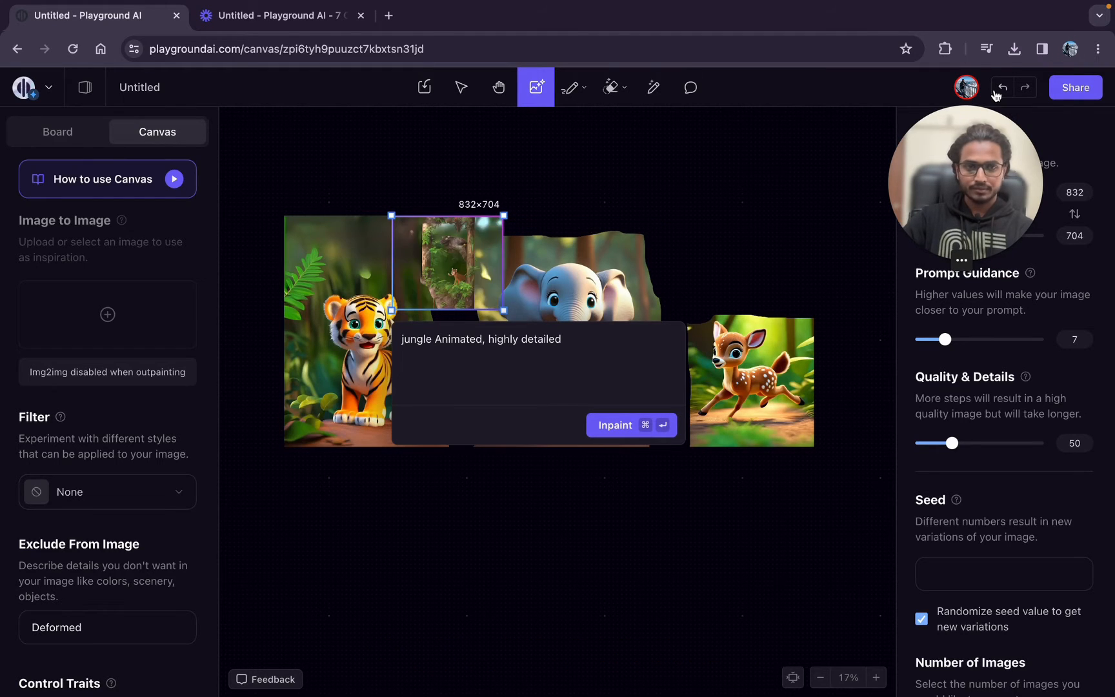
{"action": "left_click", "coordinate": [1002, 87]}
Inpaint the upper gap between the tiger and elephant with a 704×704 frame and remove the generated figures with the Object Eraser
{"action": "left_click", "coordinate": [622, 426]}
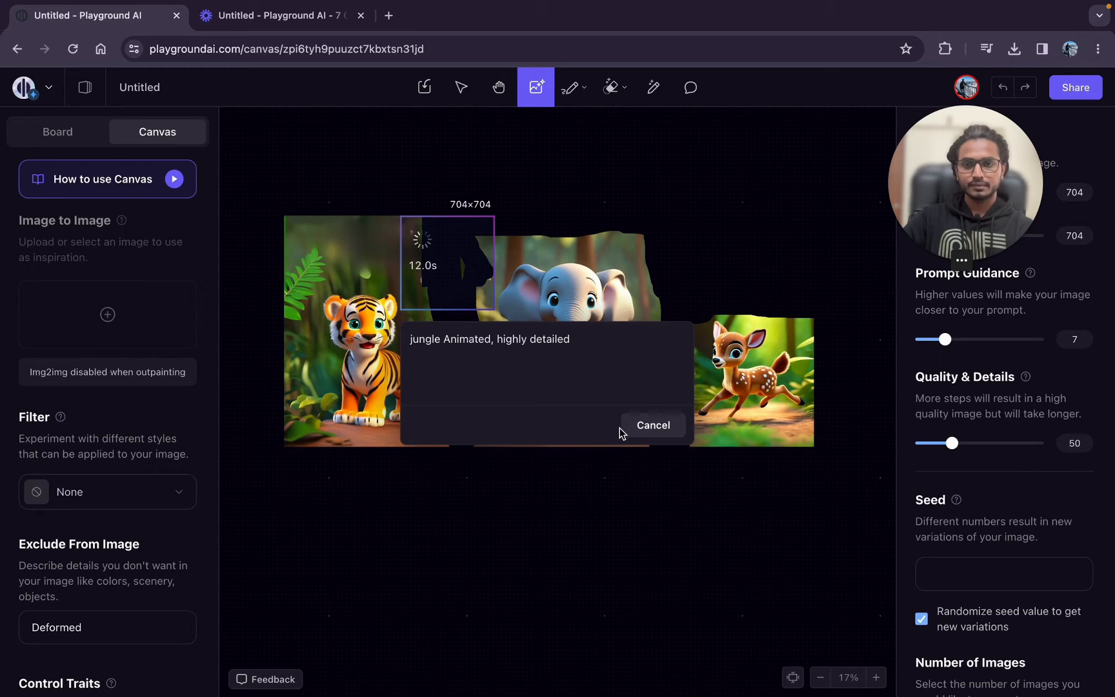
{"action": "left_click", "coordinate": [480, 506]}
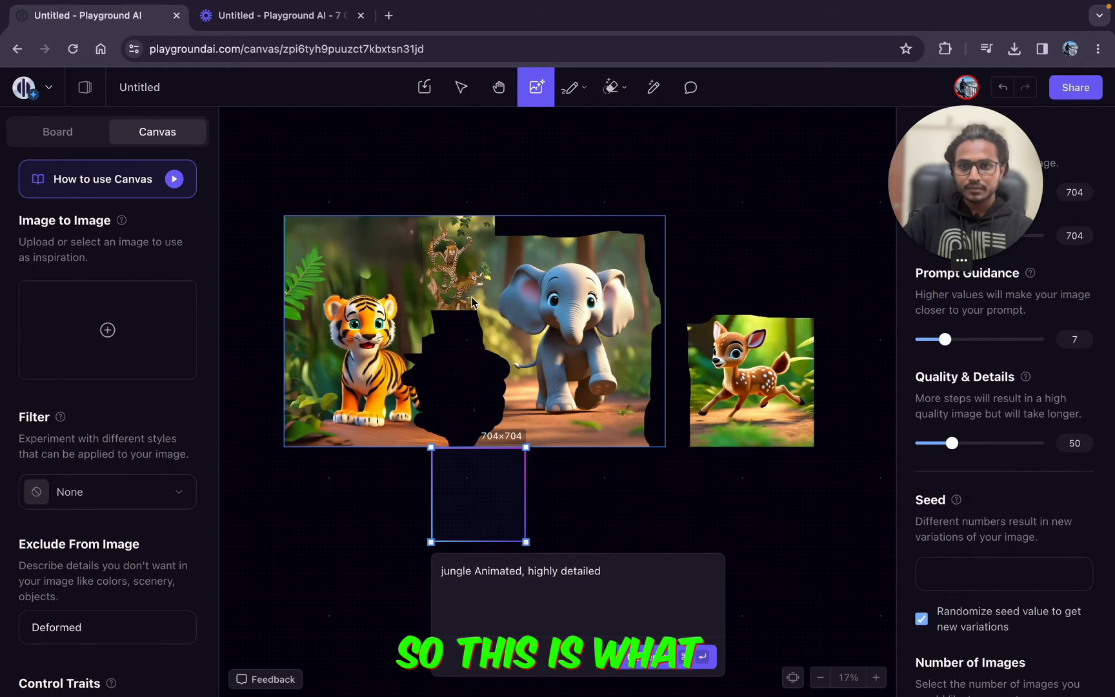
{"action": "left_click", "coordinate": [619, 95]}
{"action": "left_click", "coordinate": [651, 151]}
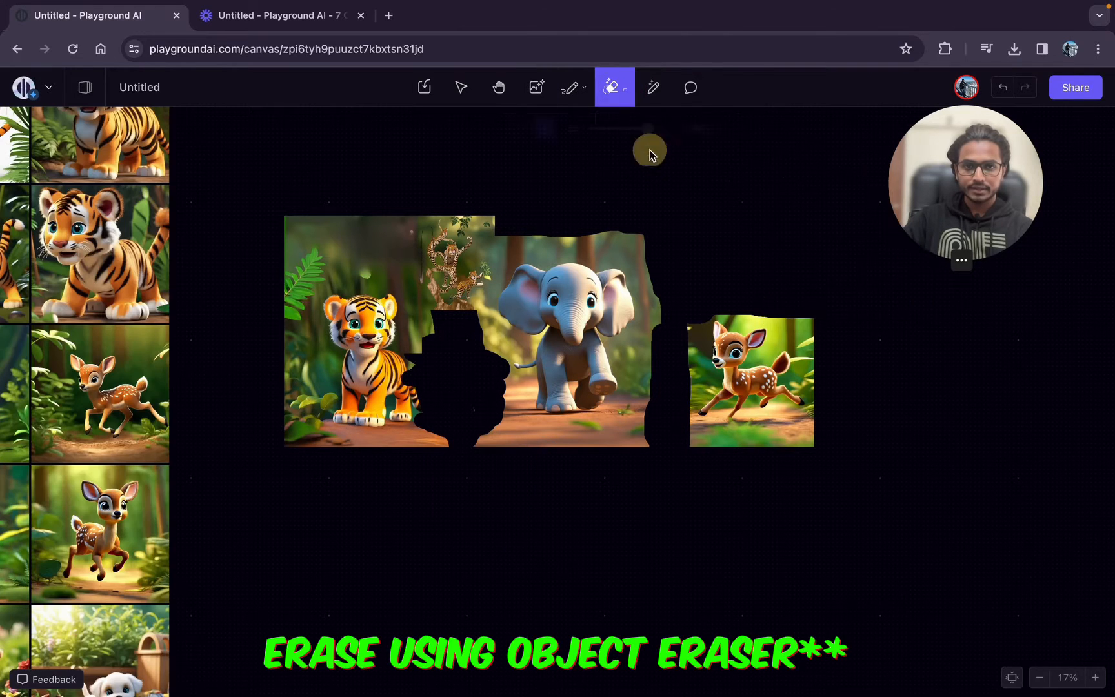
{"action": "mouse_move", "coordinate": [437, 239]}
{"action": "left_mouse_down"}
{"action": "mouse_move", "coordinate": [427, 287]}
{"action": "mouse_move", "coordinate": [437, 300]}
{"action": "mouse_move", "coordinate": [461, 299]}
{"action": "mouse_move", "coordinate": [478, 280]}
{"action": "mouse_move", "coordinate": [457, 284]}
{"action": "mouse_move", "coordinate": [463, 240]}
{"action": "left_mouse_up"}
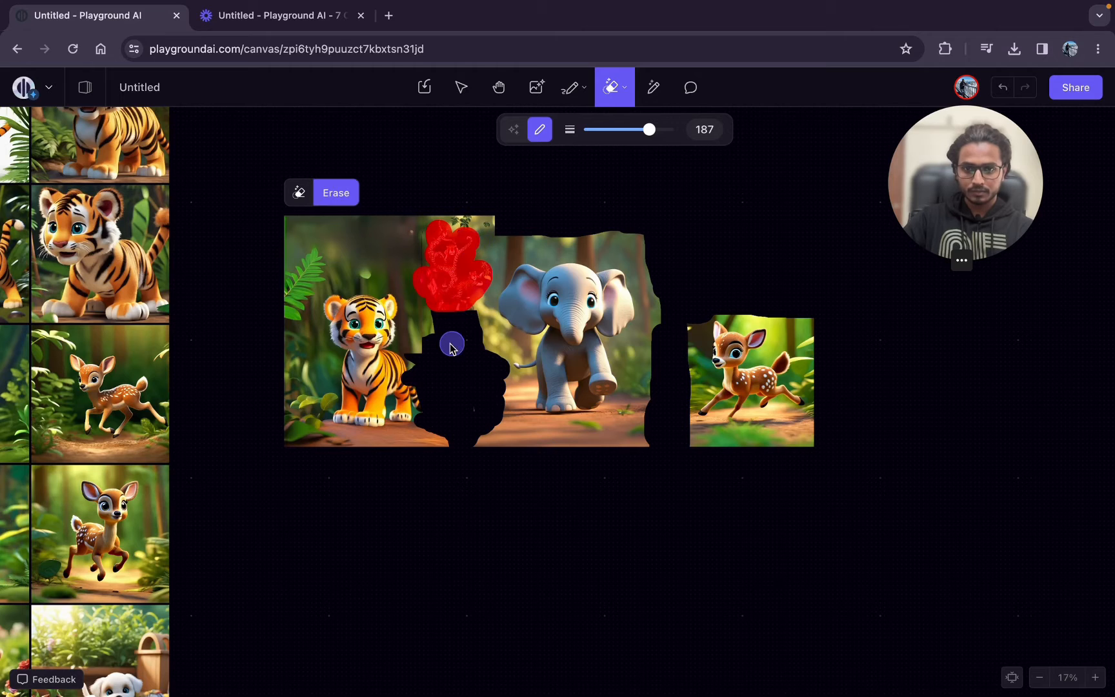
{"action": "left_click", "coordinate": [334, 196]}
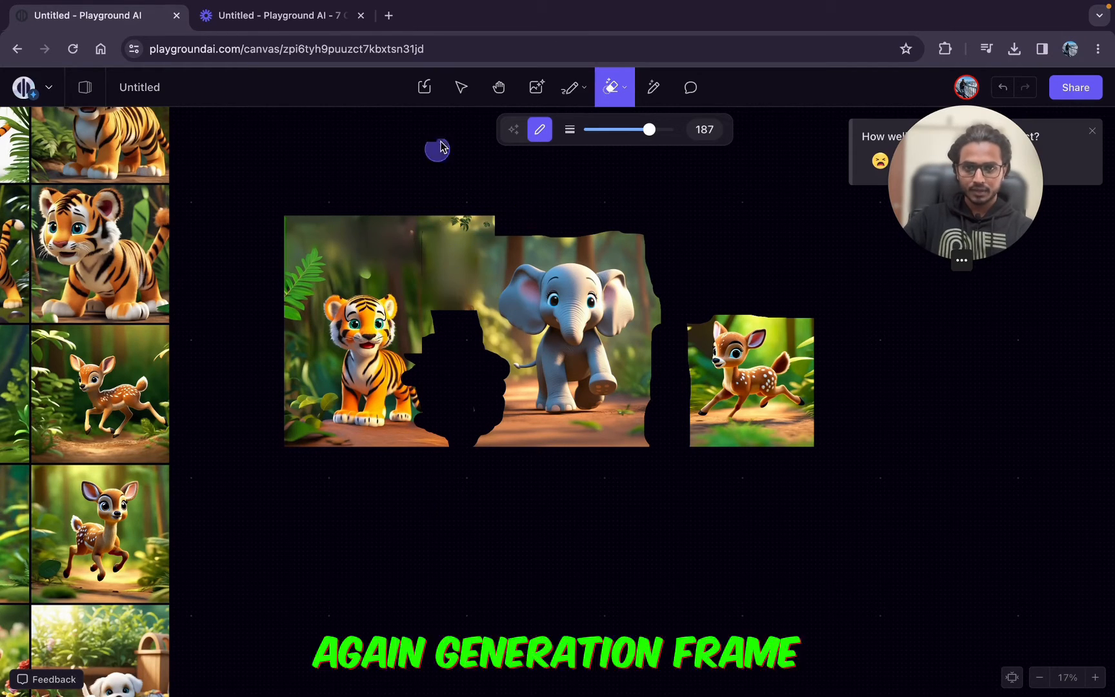
Place a 1024×1024 generation frame over the lower gap between the tiger and elephant and inpaint it twice
{"action": "left_click", "coordinate": [536, 87]}
{"action": "left_click_drag", "start_coordinate": [458, 485], "coordinate": [413, 386]}
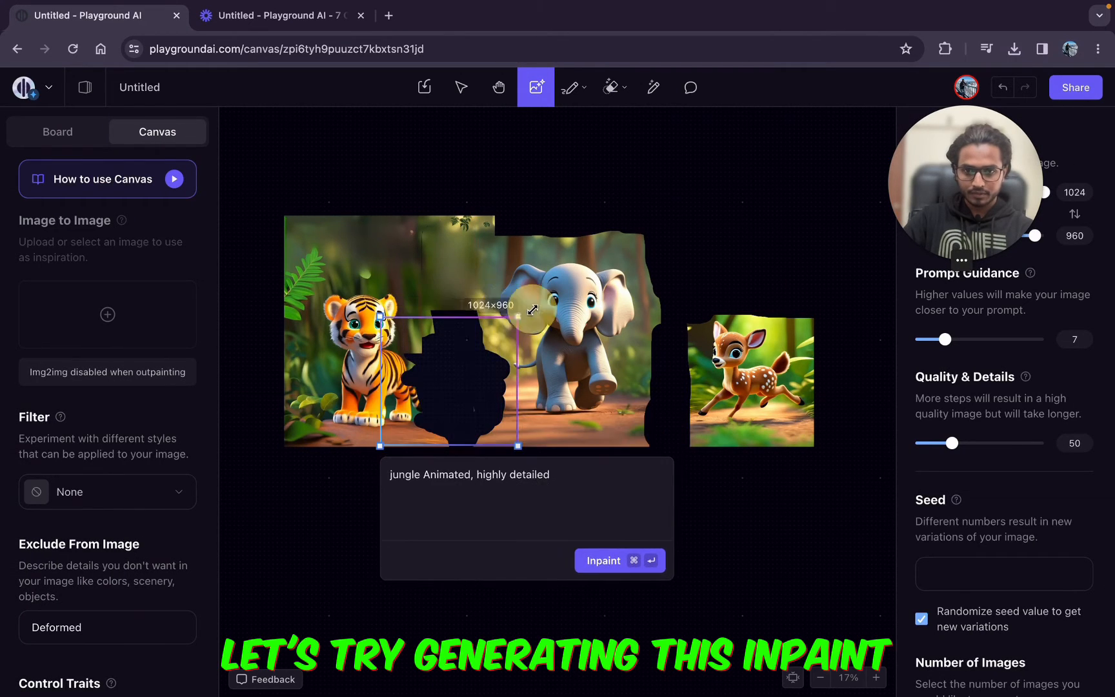
{"action": "left_click", "coordinate": [605, 561]}
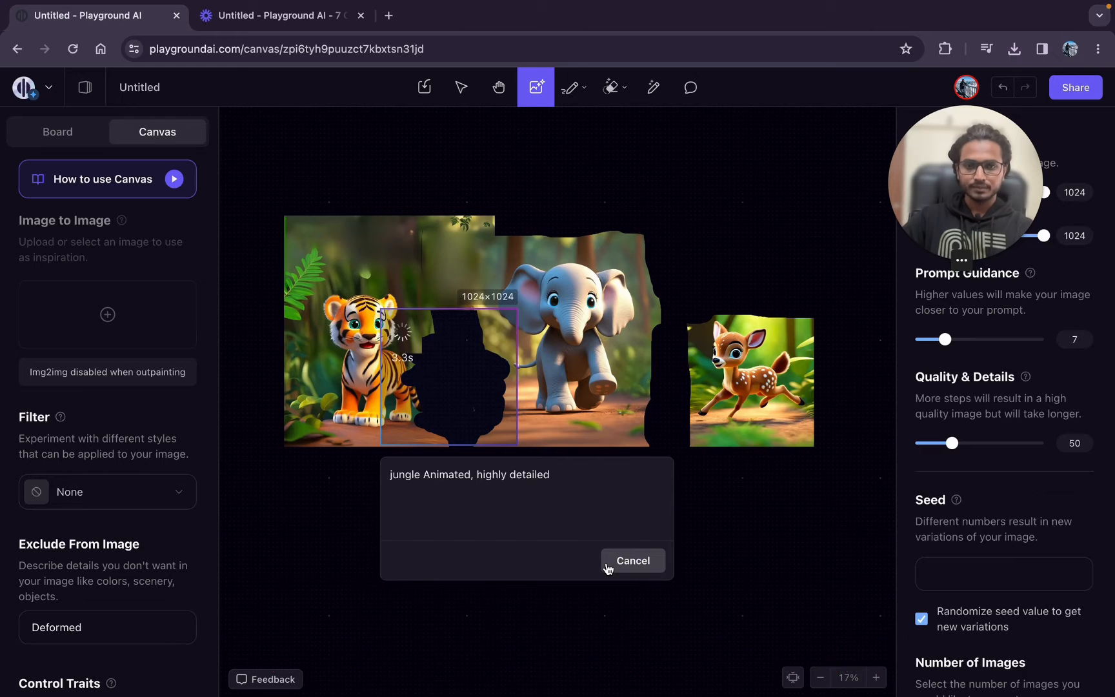
{"action": "left_click", "coordinate": [602, 570]}
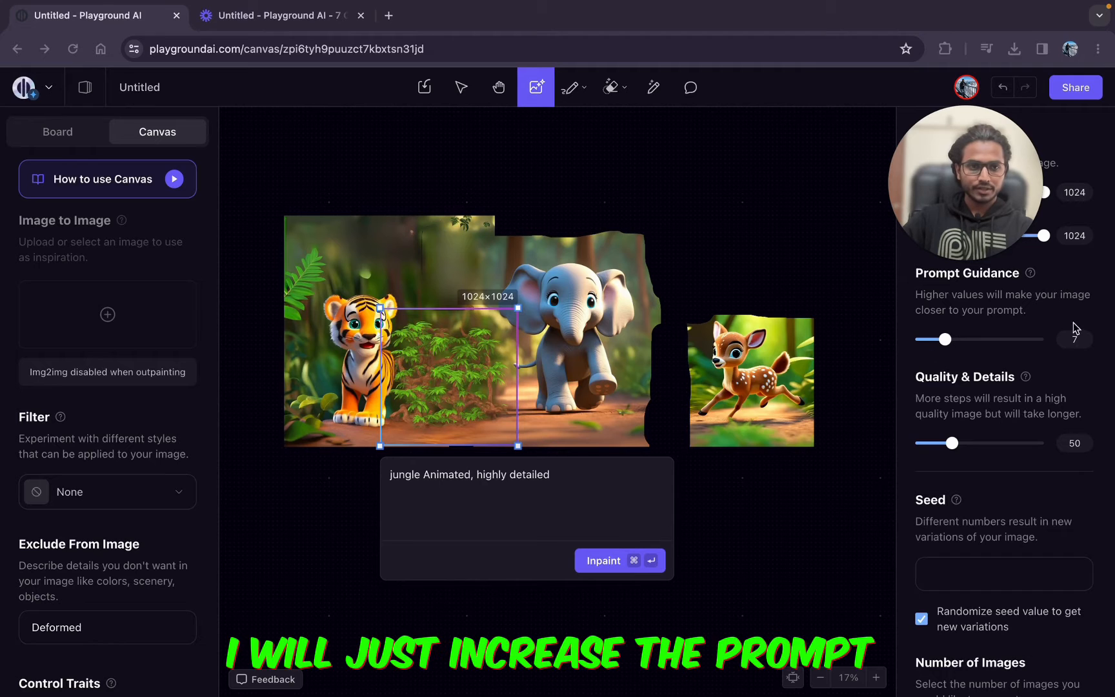
Set Prompt Guidance to 12, inpaint the lower gap again, and undo back to the fill with extra tigers
{"action": "left_click", "coordinate": [1084, 340]}
{"action": "type", "text": "1"}
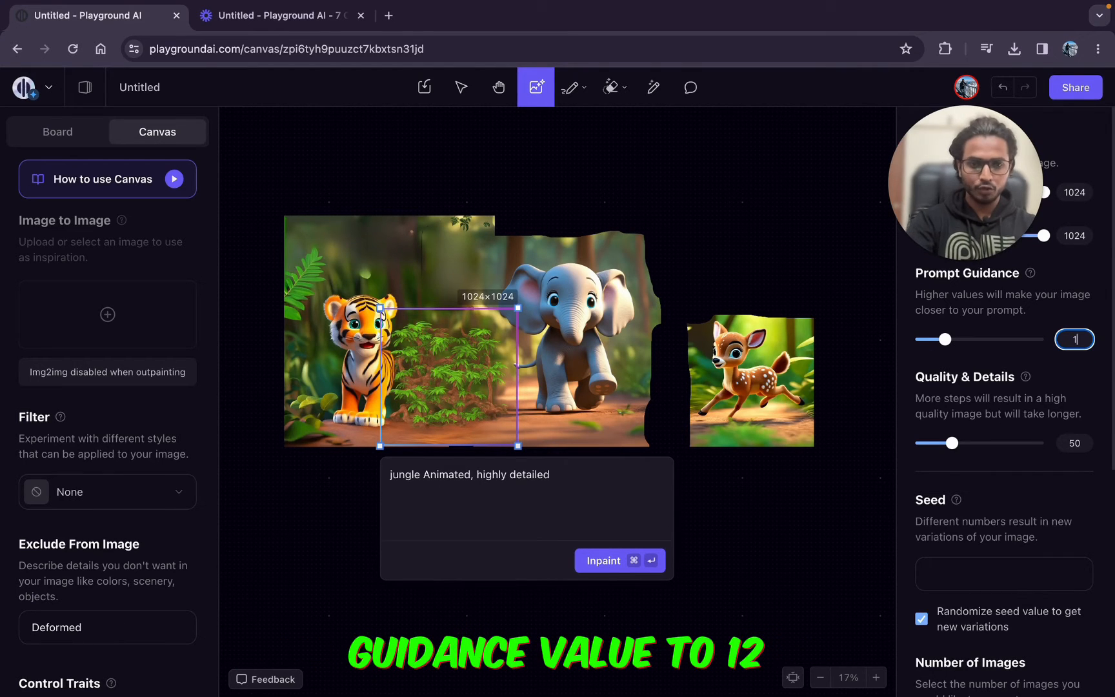
{"action": "type", "text": "2"}
{"action": "left_click", "coordinate": [597, 561]}
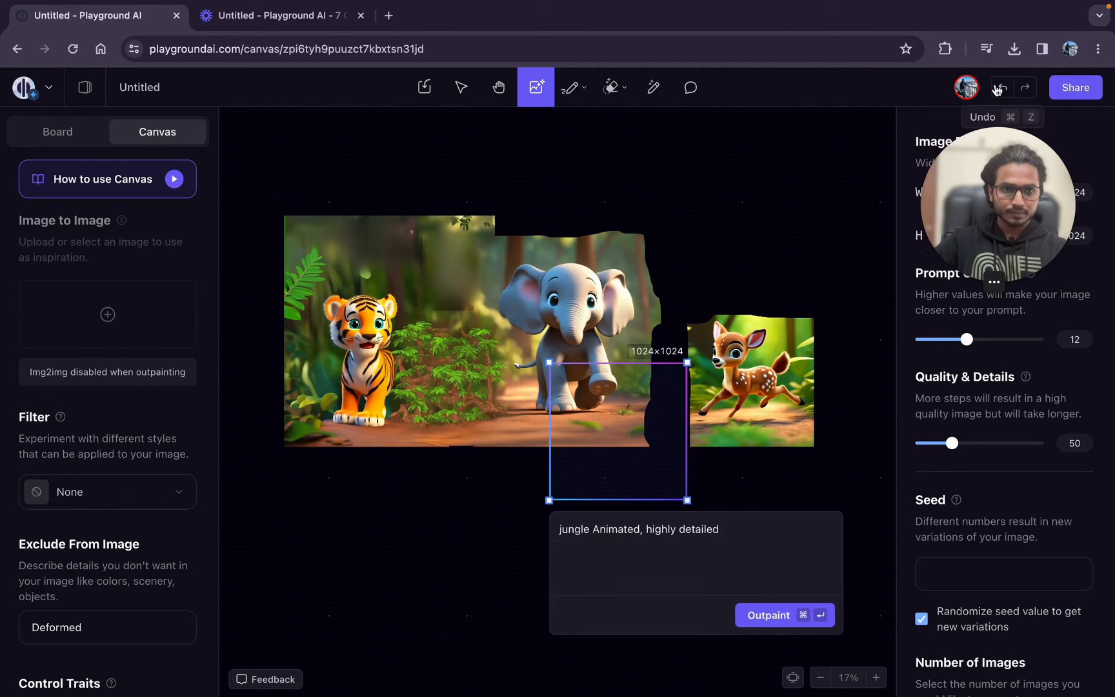
{"action": "left_click", "coordinate": [1007, 89]}
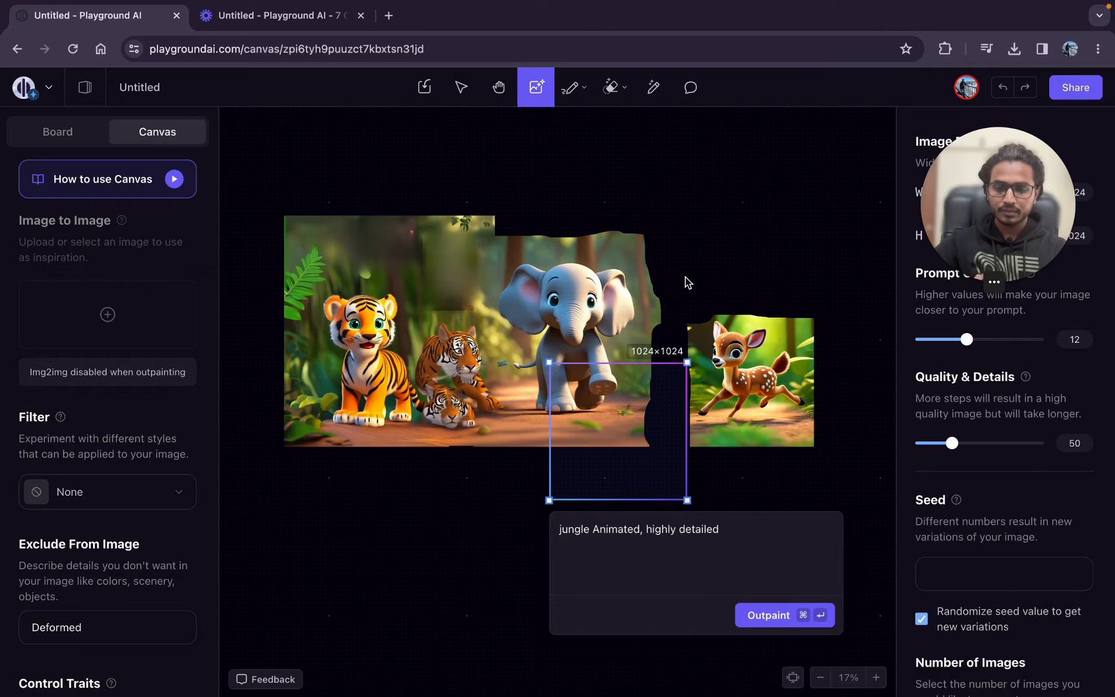
Remove the extra tigers between the main tiger and the elephant with the Object Eraser
{"action": "left_click", "coordinate": [621, 87]}
{"action": "left_click", "coordinate": [428, 364]}
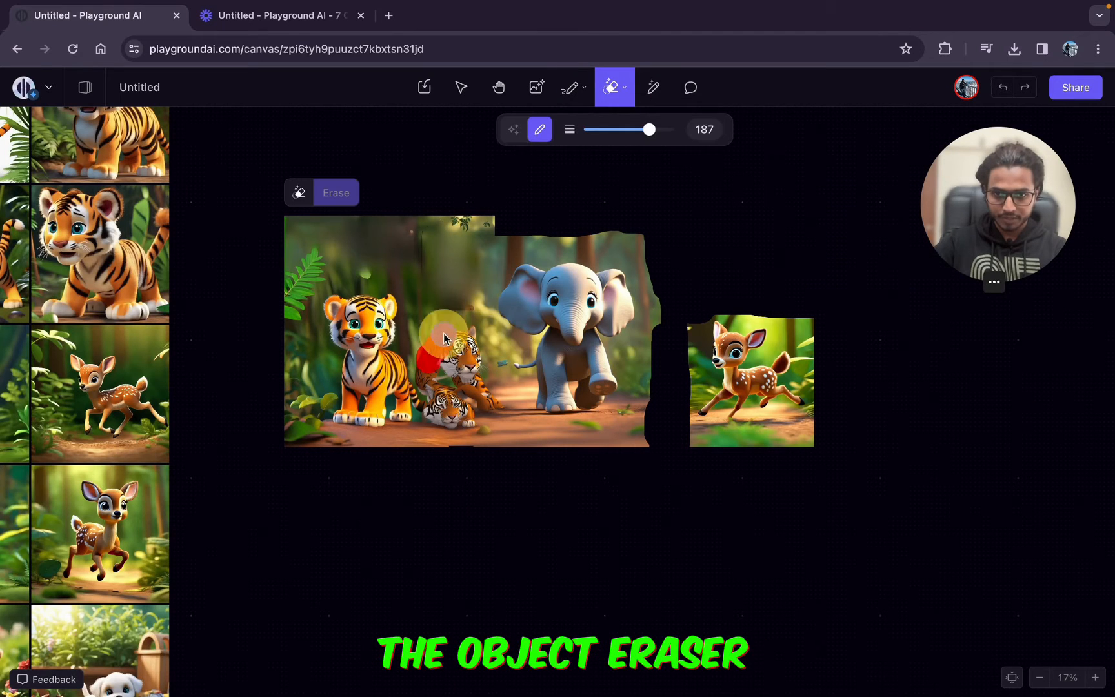
{"action": "mouse_move", "coordinate": [428, 364]}
{"action": "left_mouse_down"}
{"action": "mouse_move", "coordinate": [461, 349]}
{"action": "mouse_move", "coordinate": [452, 410]}
{"action": "mouse_move", "coordinate": [446, 401]}
{"action": "left_mouse_up"}
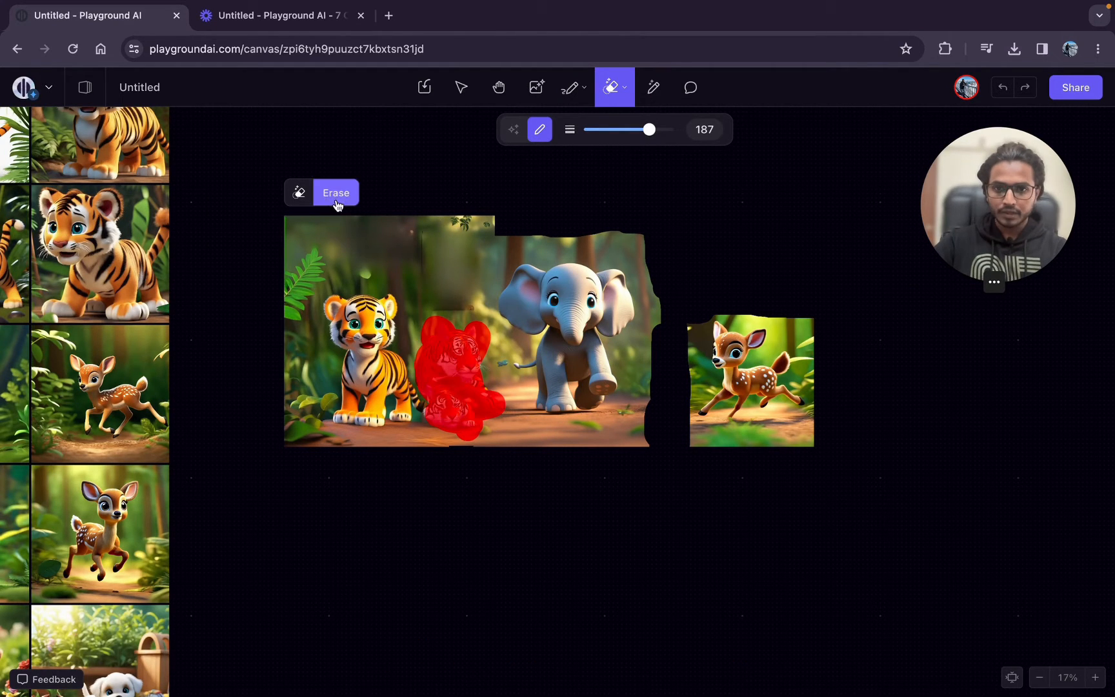
{"action": "left_click", "coordinate": [336, 197]}
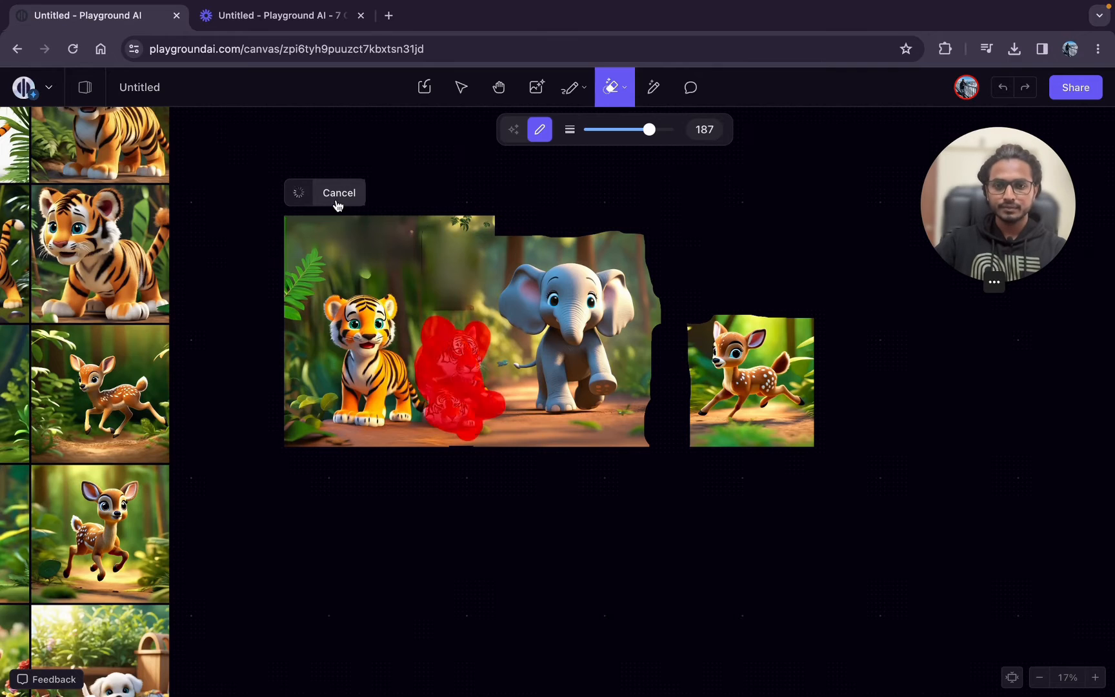
{"action": "left_click", "coordinate": [620, 97]}
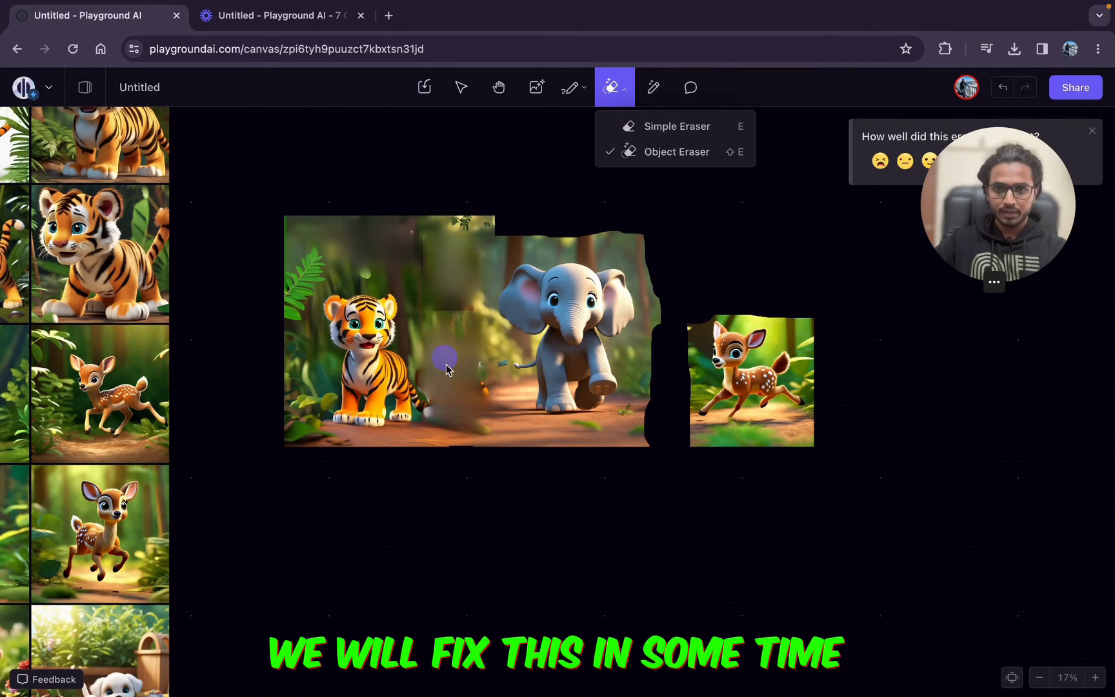
{"action": "left_click", "coordinate": [639, 154]}
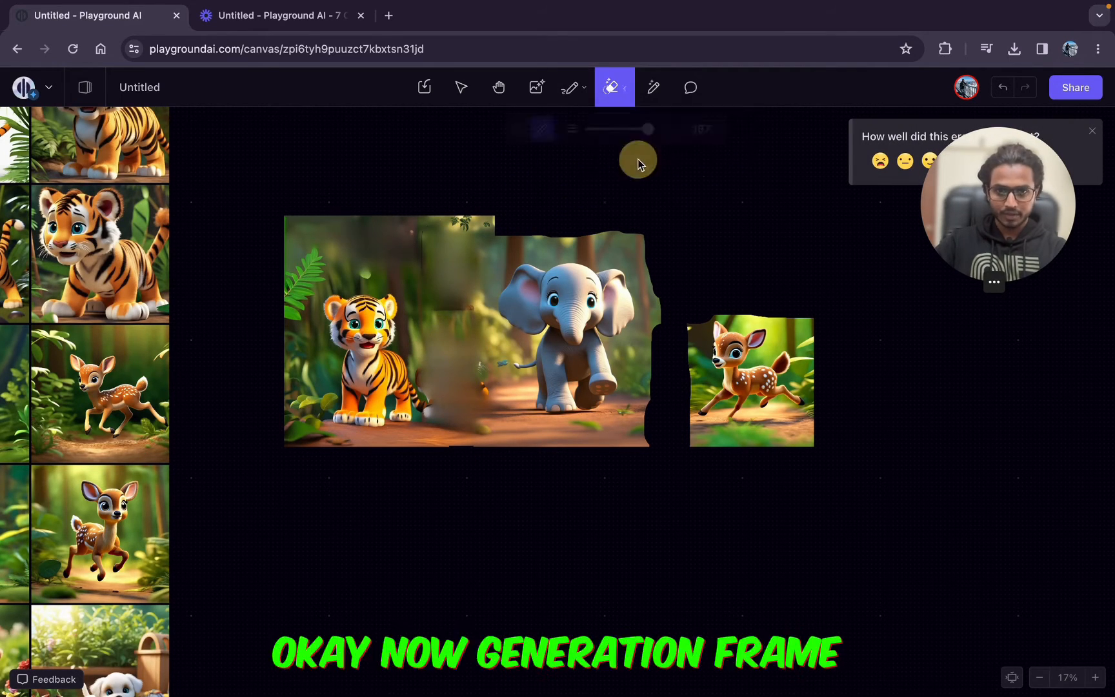
Try to inpaint the gap between the elephant and deer with a 448×1024 generation frame
{"action": "left_click", "coordinate": [534, 90]}
{"action": "left_click", "coordinate": [597, 410]}
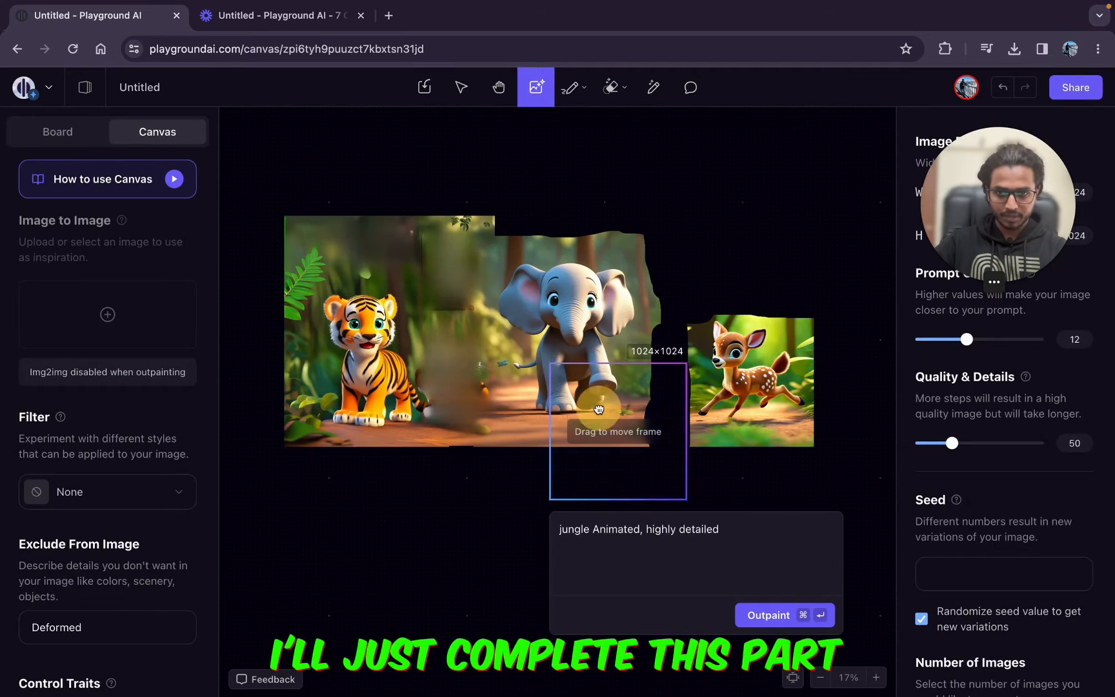
{"action": "left_click_drag", "start_coordinate": [598, 411], "coordinate": [630, 336]}
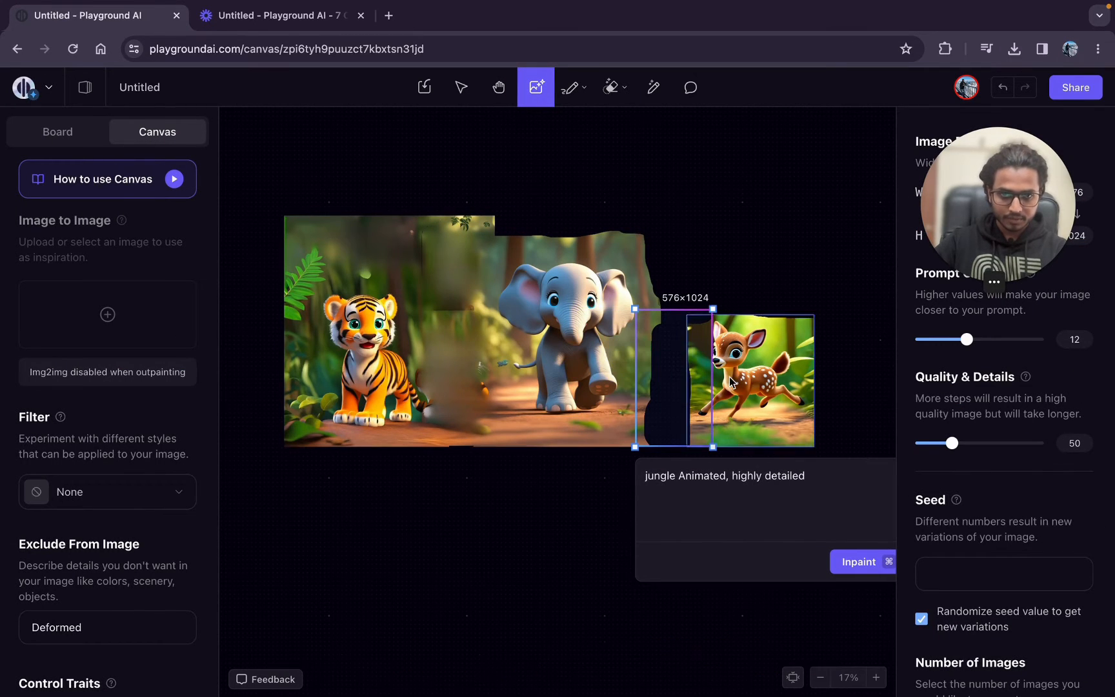
{"action": "left_click_drag", "start_coordinate": [726, 361], "coordinate": [695, 373]}
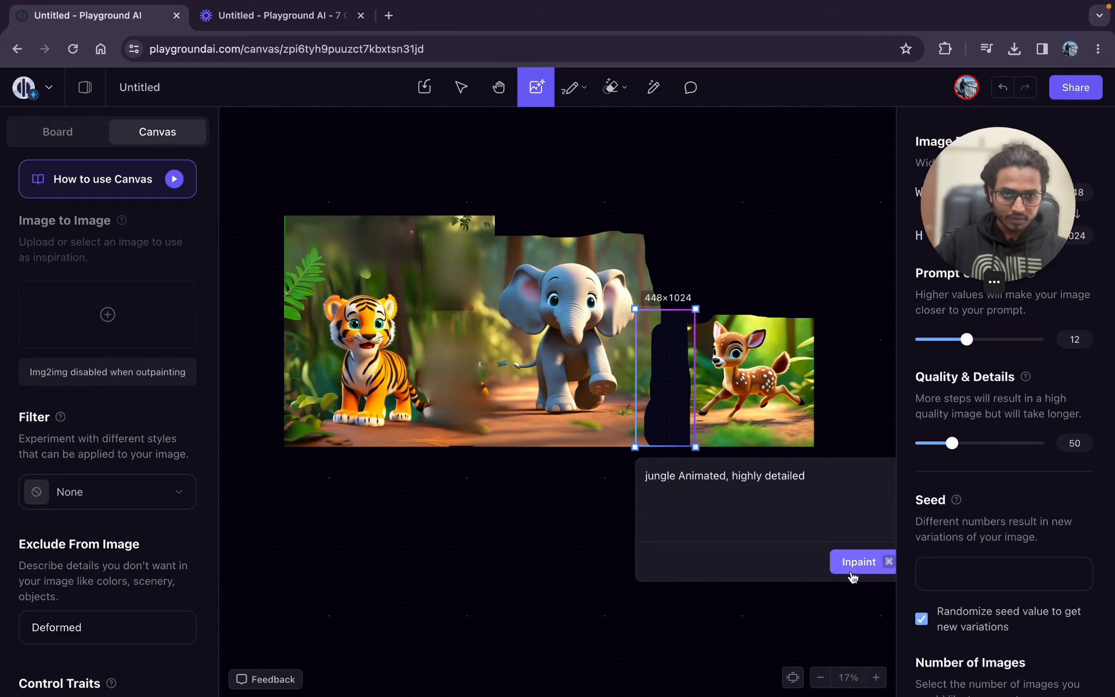
{"action": "left_click", "coordinate": [852, 567]}
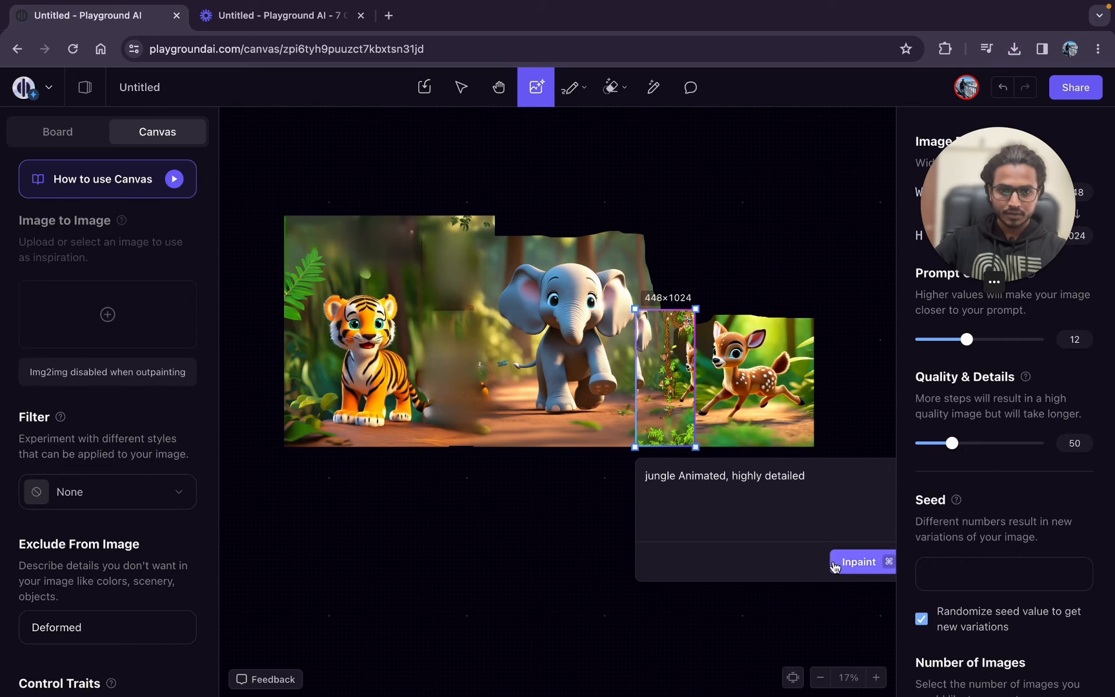
{"action": "left_click", "coordinate": [833, 563]}
Inpaint the lower gap between the elephant and deer with a 768×640 frame, and move the frame off the images
{"action": "left_click_drag", "start_coordinate": [677, 349], "coordinate": [599, 420]}
{"action": "left_click", "coordinate": [817, 570]}
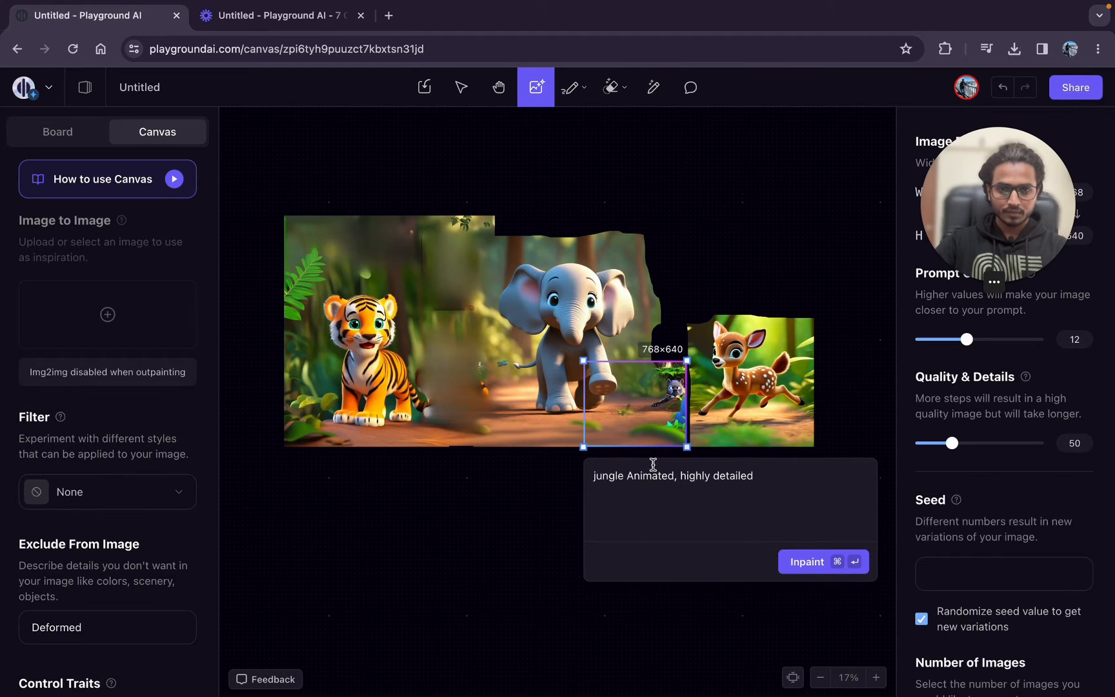
{"action": "left_click_drag", "start_coordinate": [653, 426], "coordinate": [540, 526]}
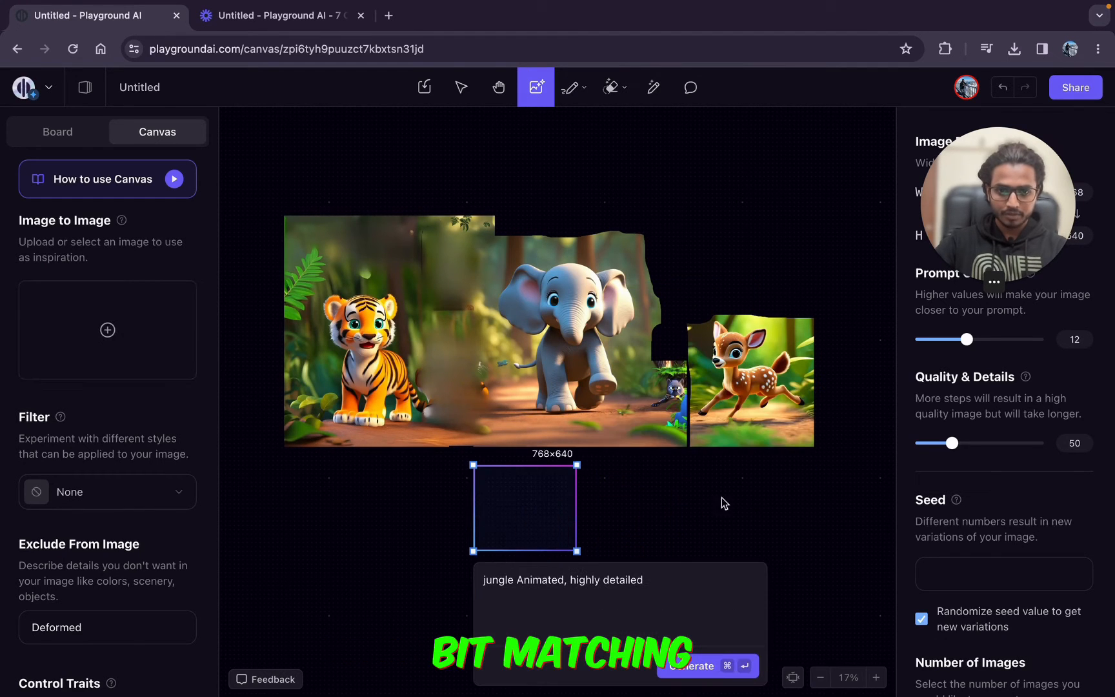
Remove the generated creatures between the elephant and deer with the Object Eraser
{"action": "left_click", "coordinate": [611, 88]}
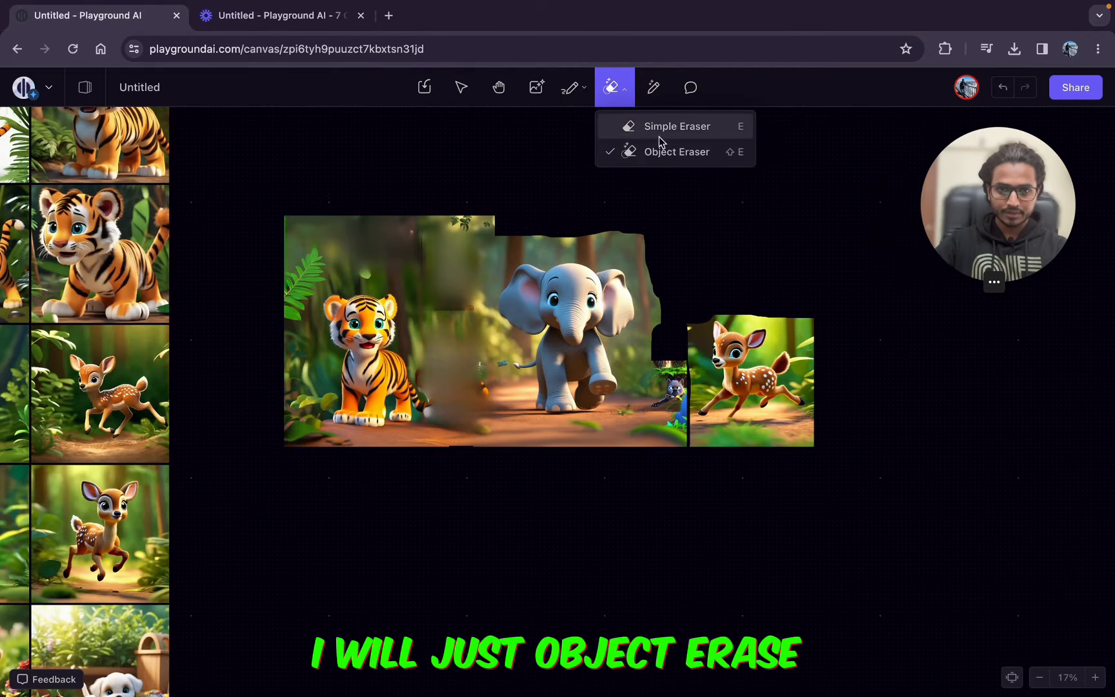
{"action": "mouse_move", "coordinate": [667, 408]}
{"action": "left_mouse_down"}
{"action": "mouse_move", "coordinate": [665, 396]}
{"action": "mouse_move", "coordinate": [687, 443]}
{"action": "mouse_move", "coordinate": [670, 445]}
{"action": "mouse_move", "coordinate": [647, 391]}
{"action": "mouse_move", "coordinate": [671, 374]}
{"action": "left_mouse_up"}
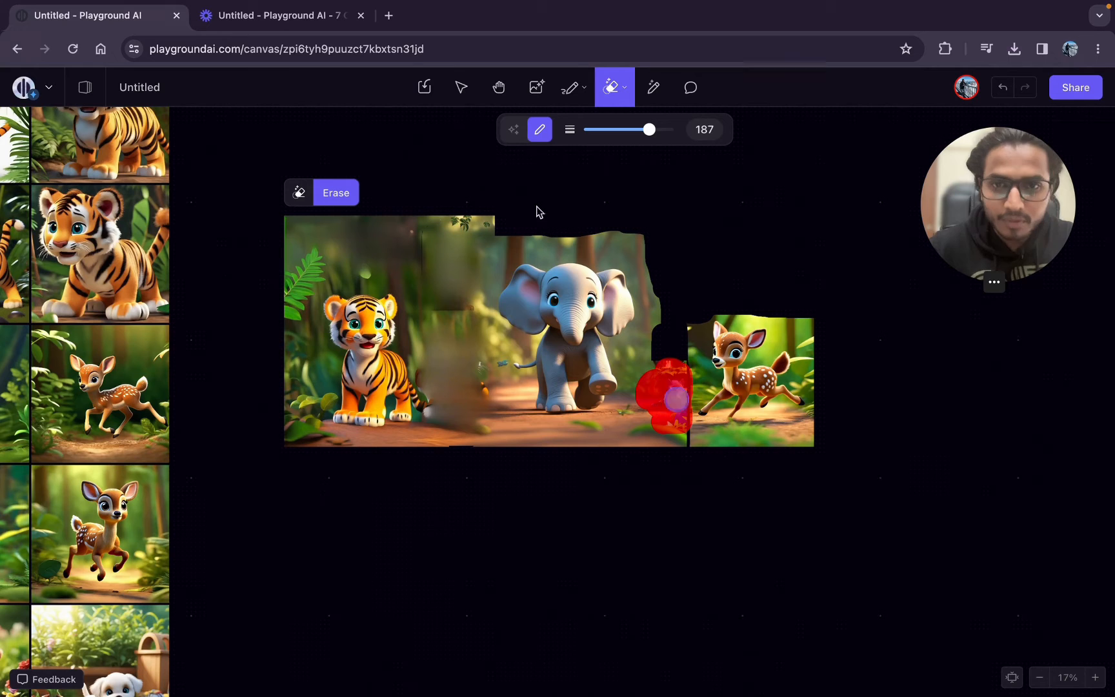
{"action": "left_click", "coordinate": [343, 197]}
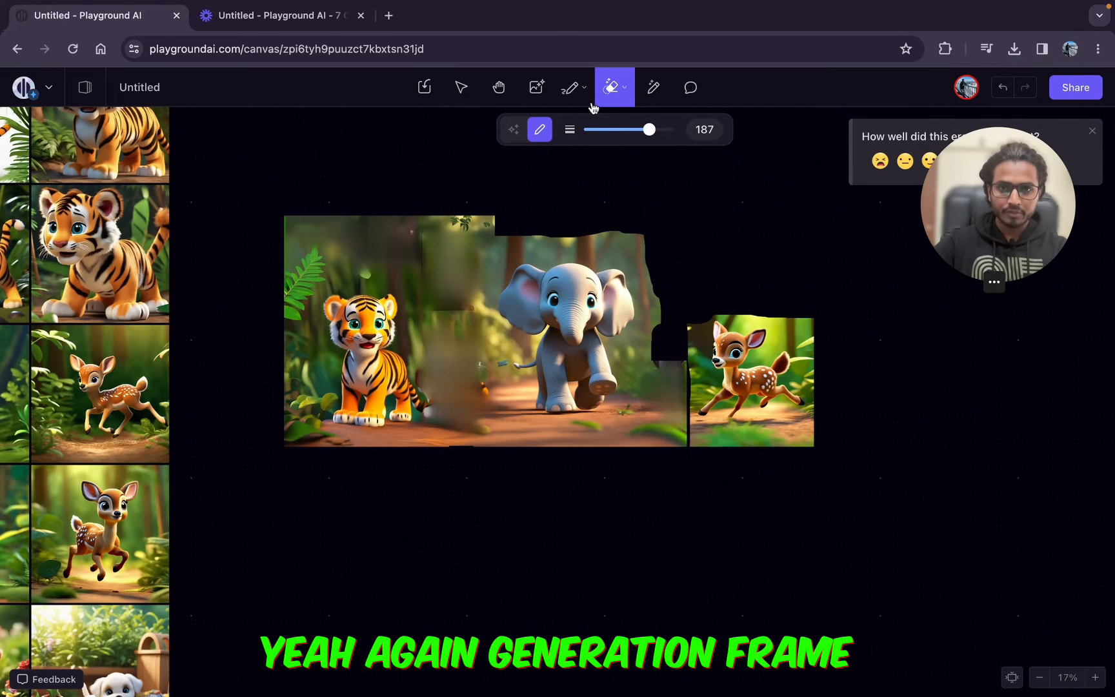
Erase the ragged edge above the elephant's left ear and widen the lower gap between elephant and deer with the Simple Eraser
{"action": "left_click", "coordinate": [535, 90]}
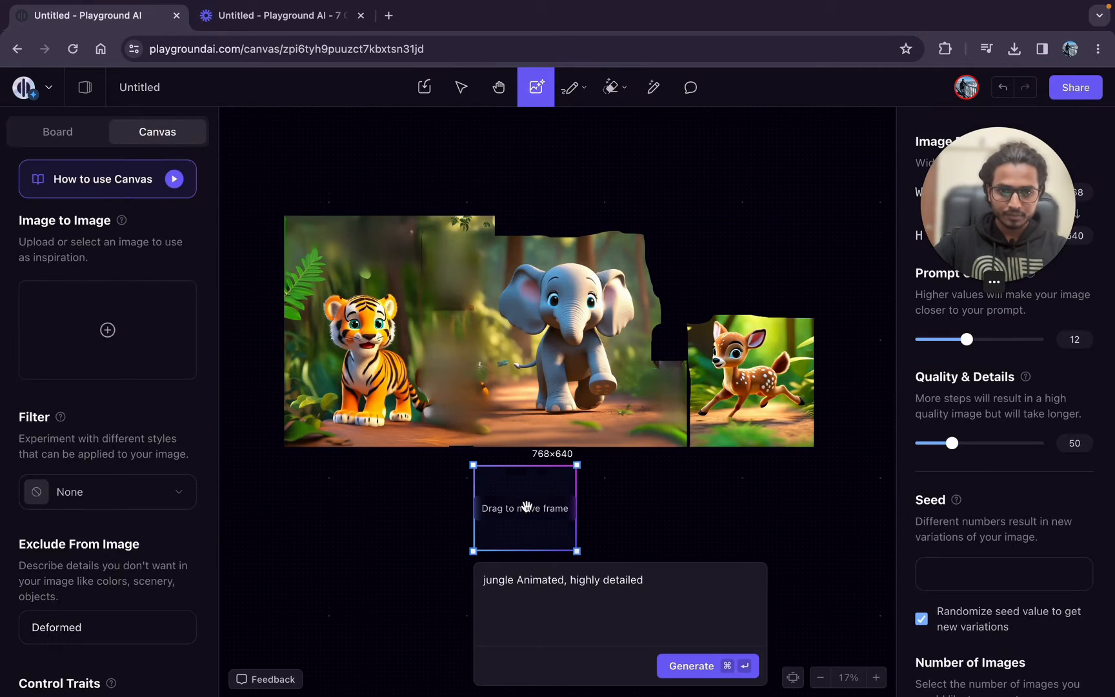
{"action": "mouse_move", "coordinate": [526, 506]}
{"action": "left_mouse_down"}
{"action": "mouse_move", "coordinate": [554, 255]}
{"action": "mouse_move", "coordinate": [697, 317]}
{"action": "left_mouse_up"}
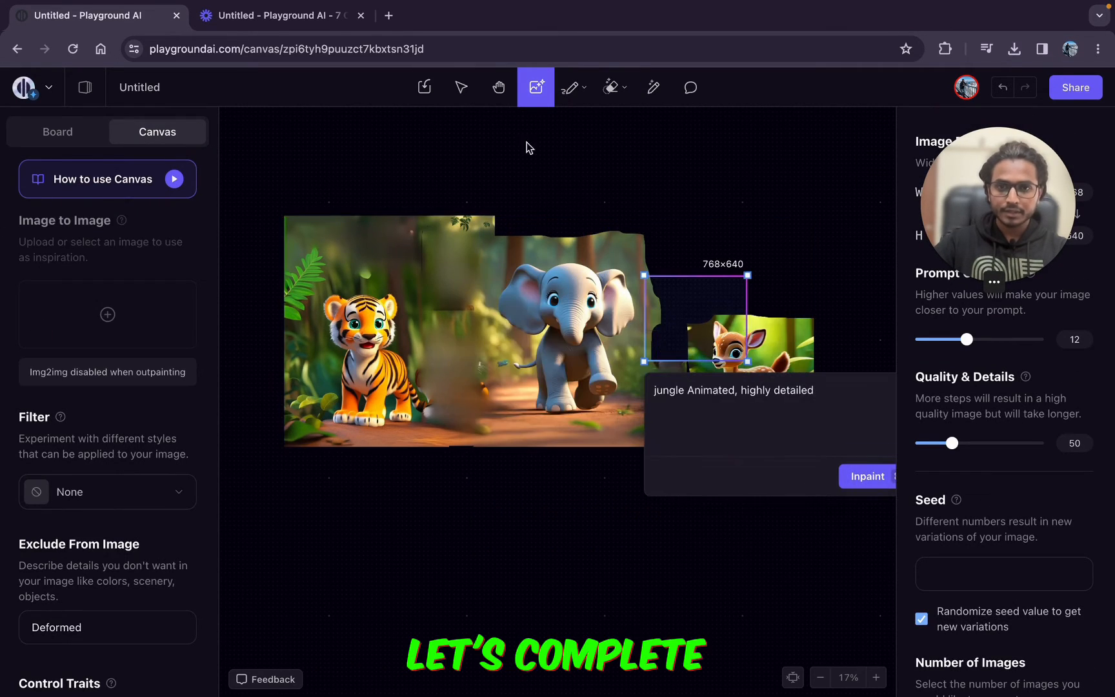
{"action": "left_click", "coordinate": [625, 97]}
{"action": "left_click", "coordinate": [656, 126]}
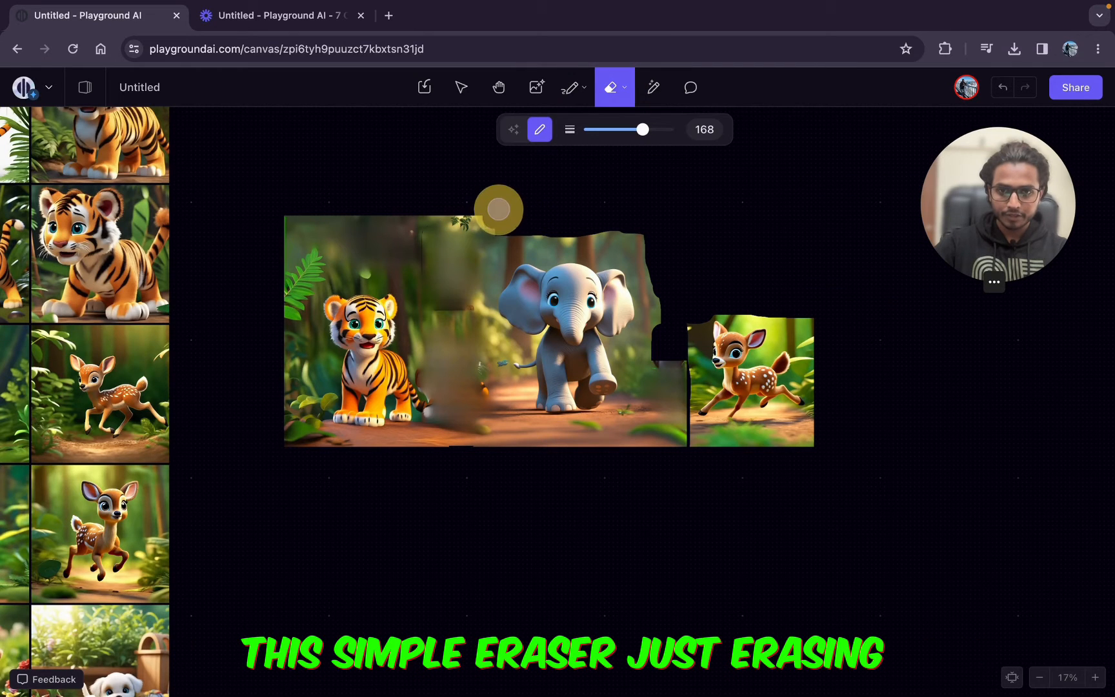
{"action": "left_click_drag", "start_coordinate": [498, 209], "coordinate": [495, 222]}
{"action": "left_click_drag", "start_coordinate": [685, 323], "coordinate": [685, 443]}
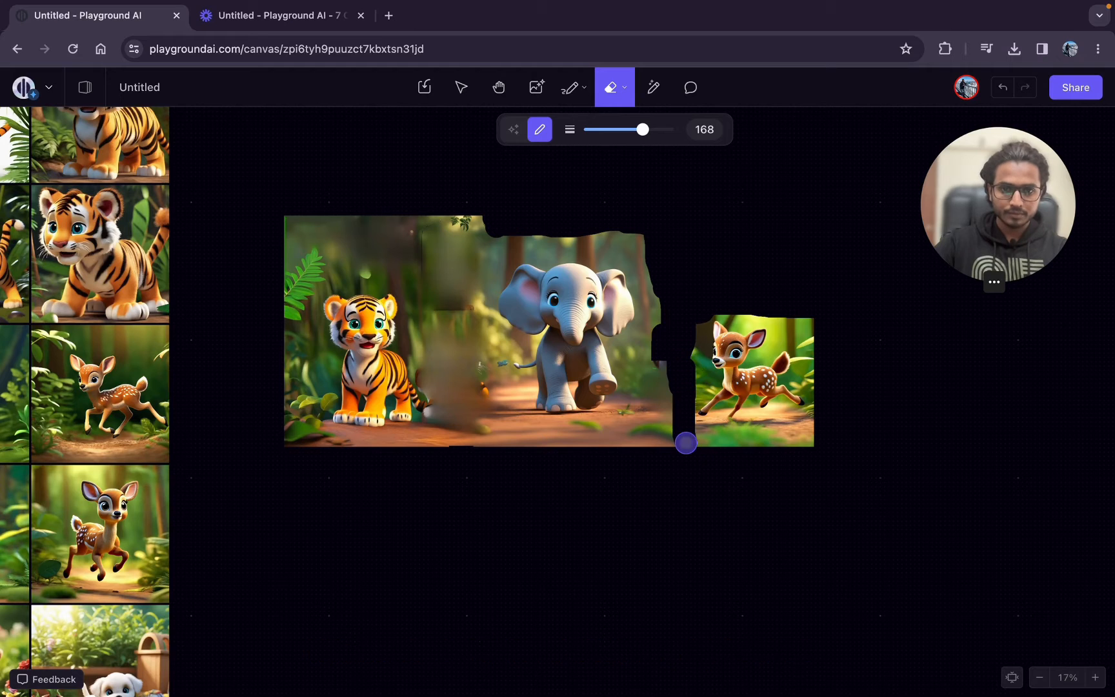
Inpaint the missing strip above the elephant in two adjoining passes with the 768×640 generation frame
{"action": "left_click", "coordinate": [533, 96]}
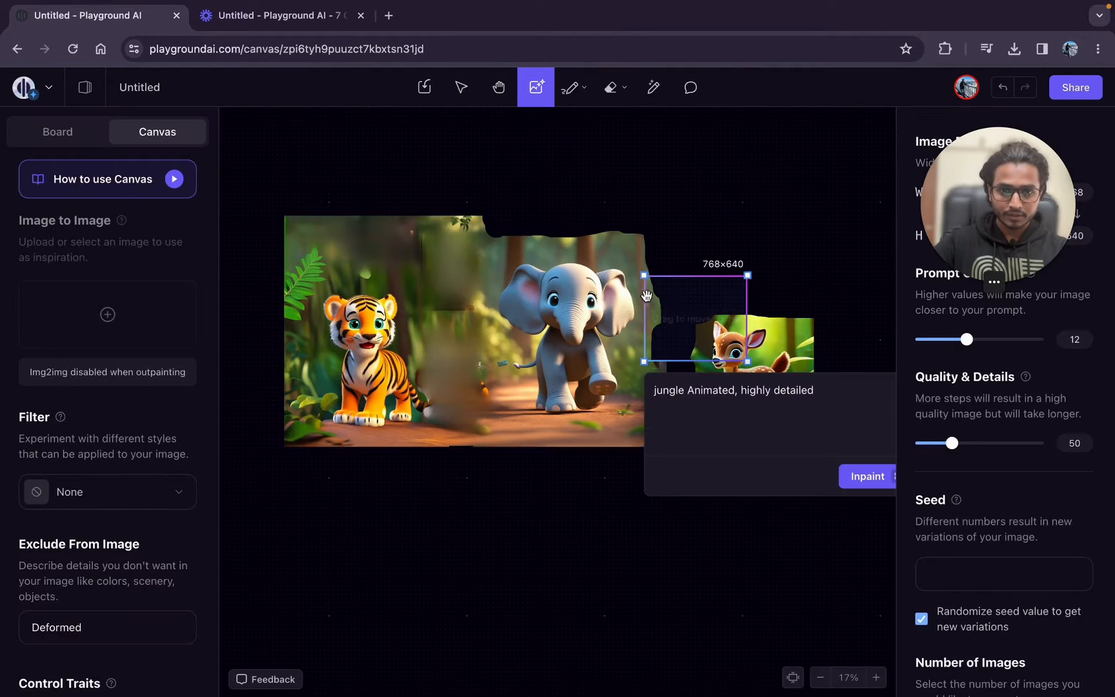
{"action": "left_click", "coordinate": [686, 416]}
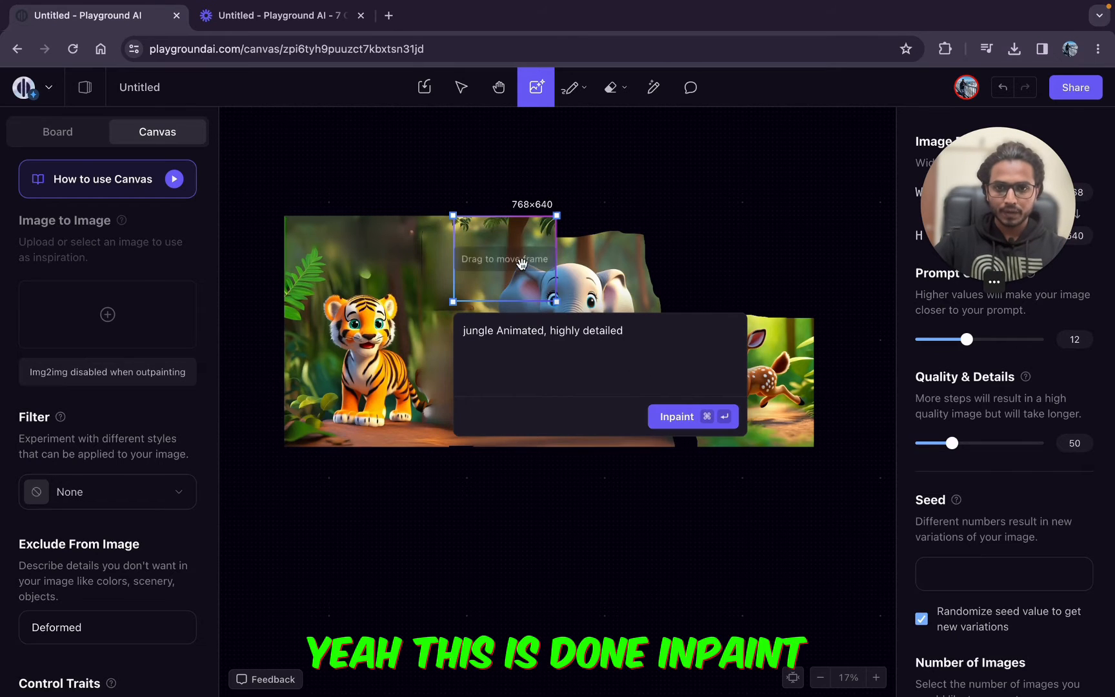
{"action": "left_click_drag", "start_coordinate": [512, 258], "coordinate": [591, 256]}
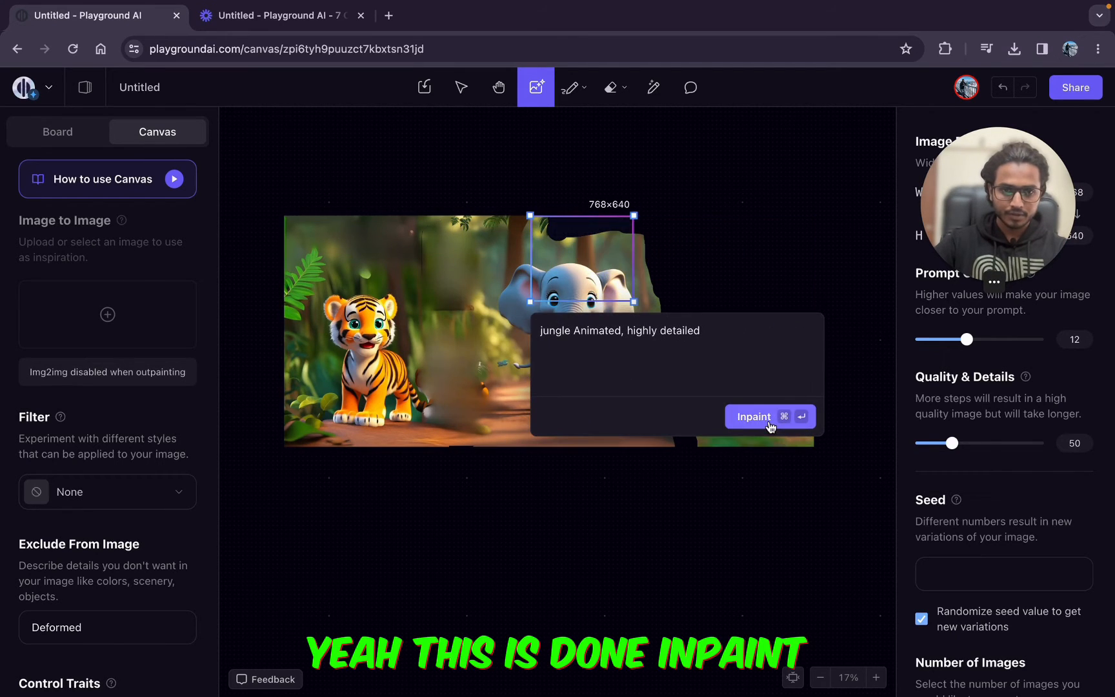
{"action": "left_click", "coordinate": [771, 427]}
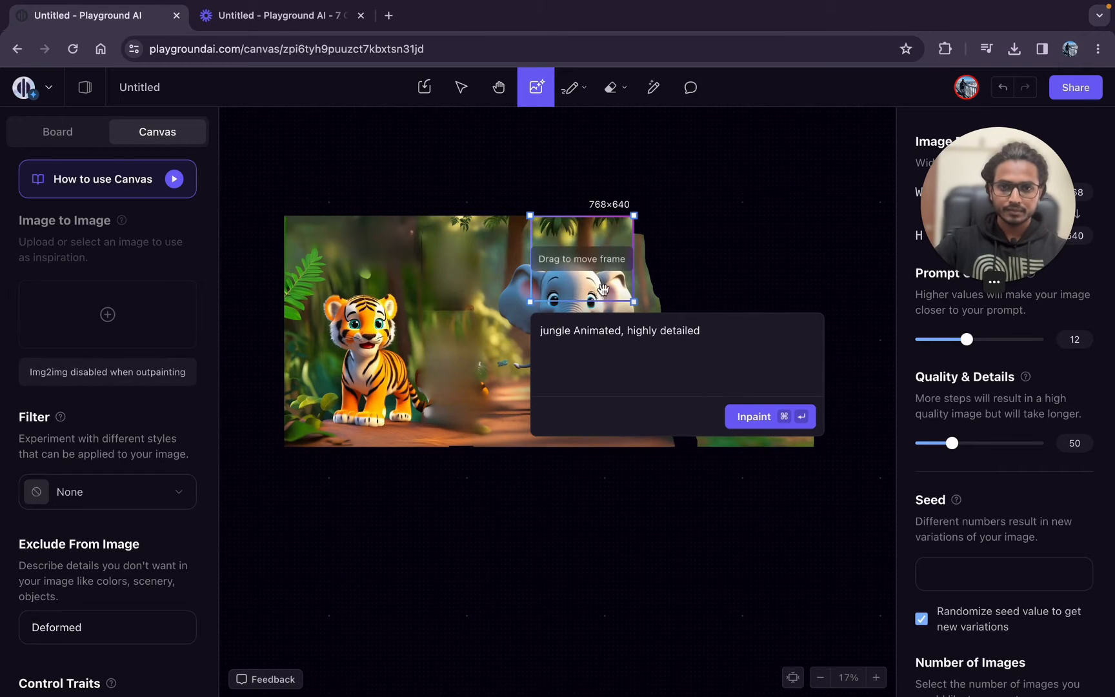
Erase the hard edge above the elephant's right ear and outpaint that corner with the 768×640 frame placed half outside the image
{"action": "left_click", "coordinate": [610, 87]}
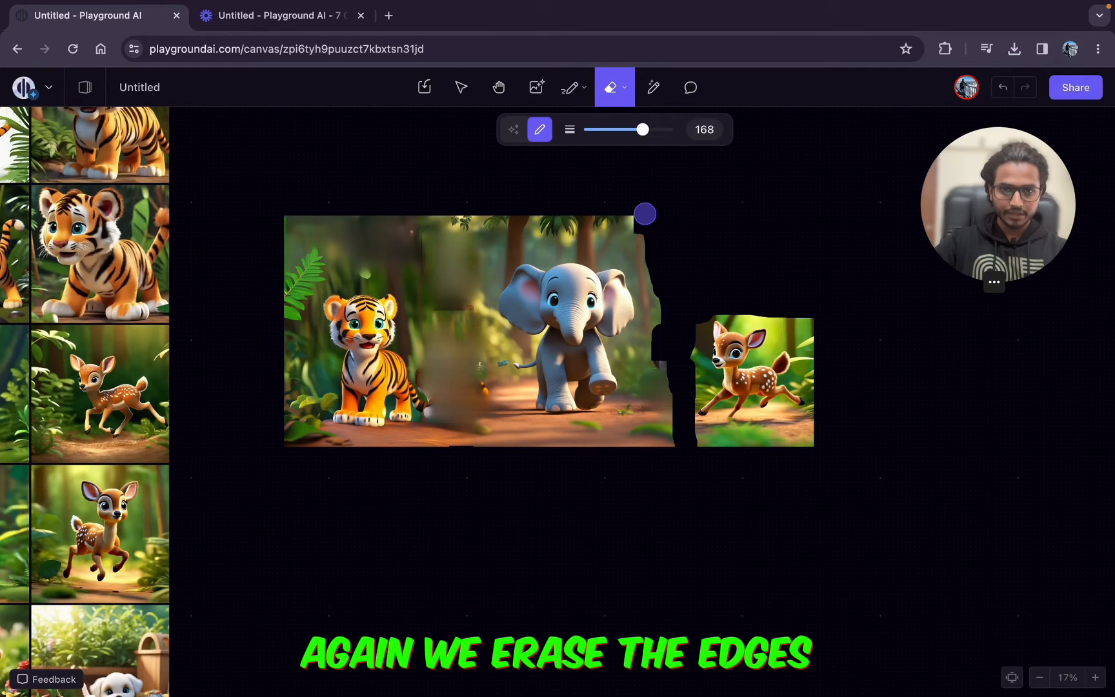
{"action": "left_click_drag", "start_coordinate": [640, 213], "coordinate": [657, 257]}
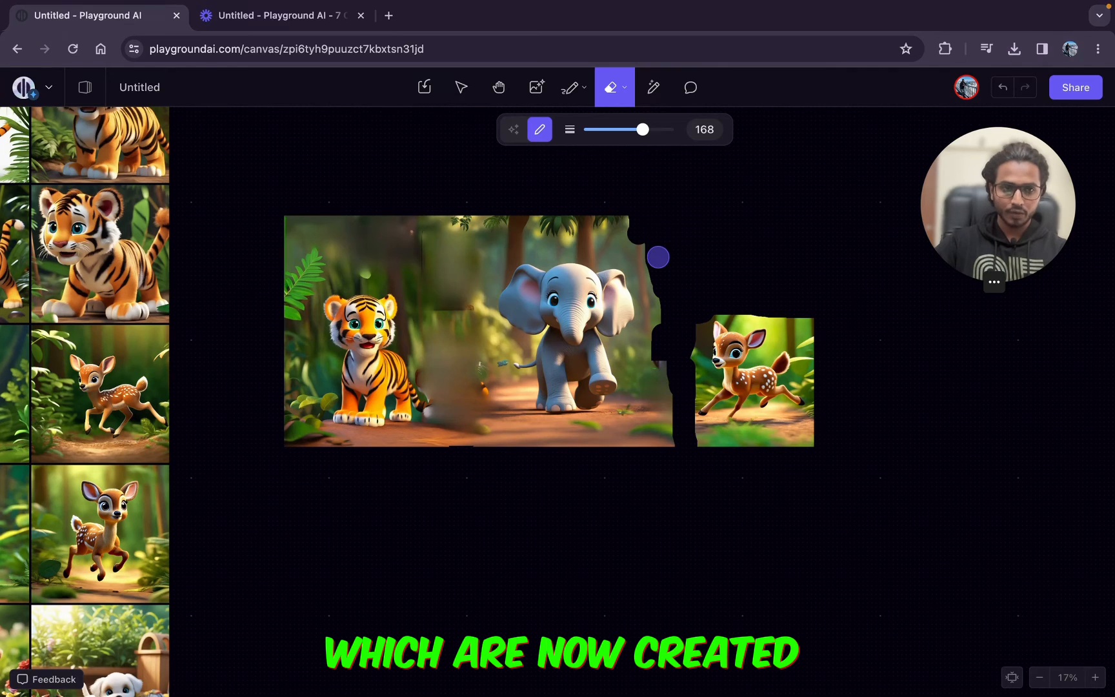
{"action": "left_click", "coordinate": [536, 87]}
{"action": "left_click_drag", "start_coordinate": [764, 186], "coordinate": [646, 281]}
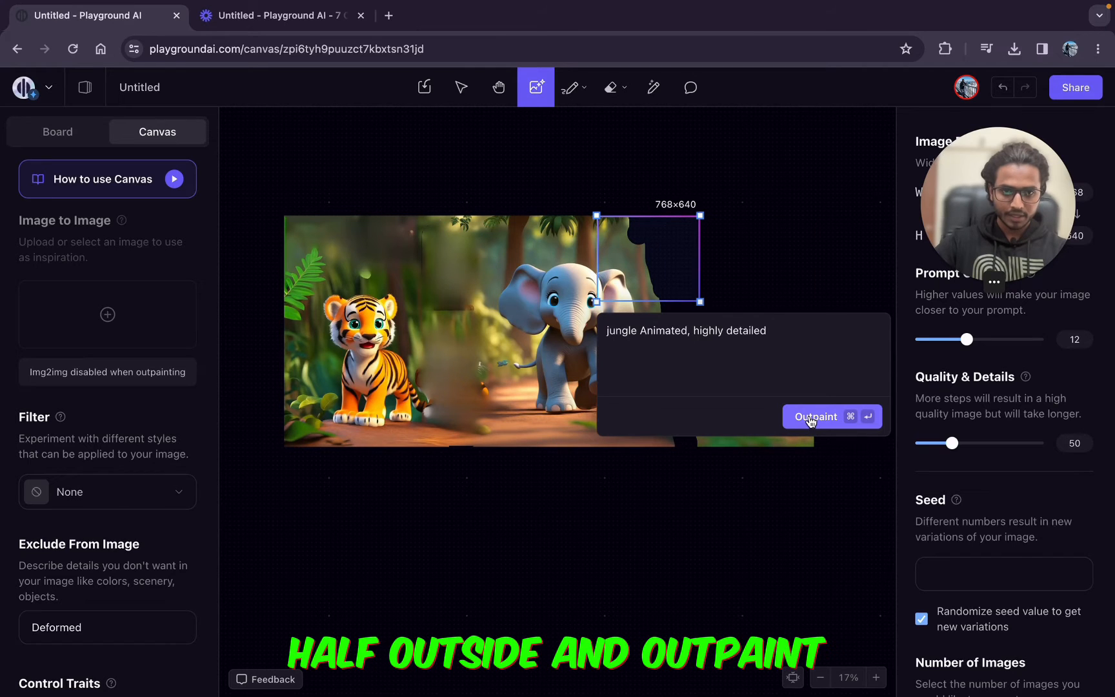
{"action": "left_click", "coordinate": [811, 419]}
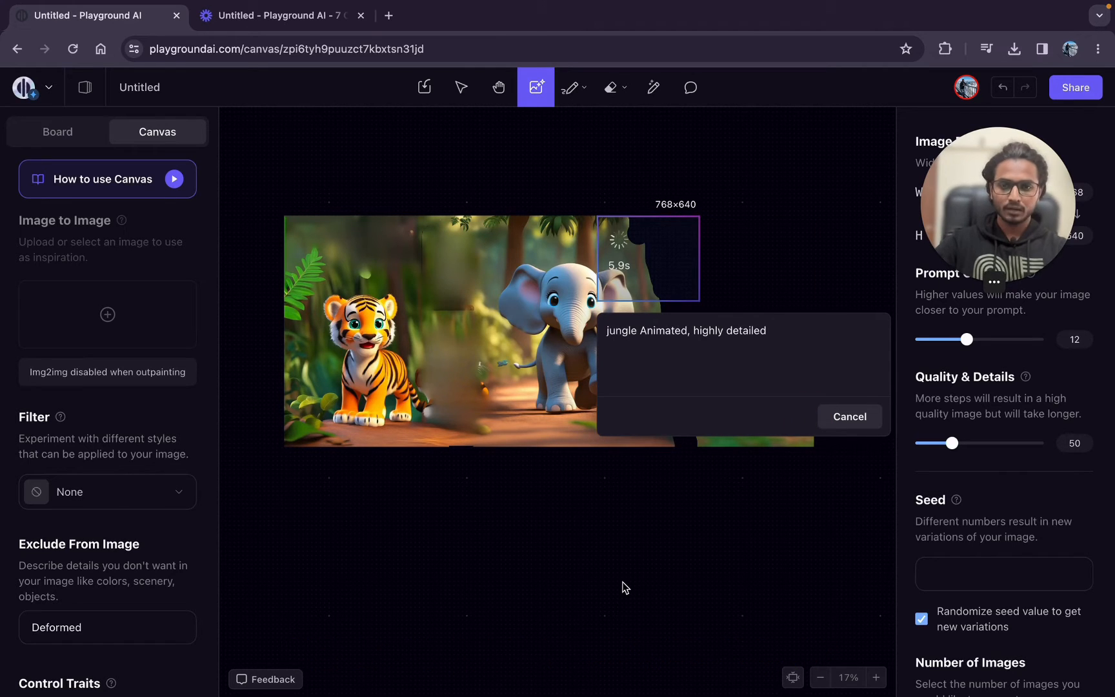
{"action": "left_click", "coordinate": [618, 541]}
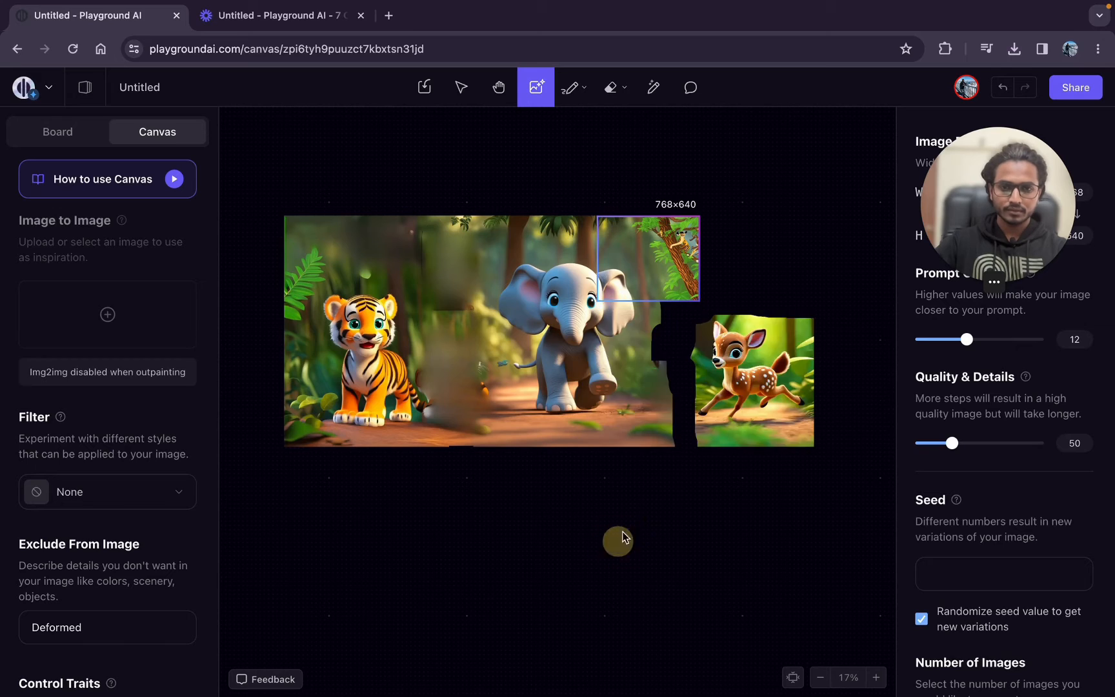
Try inpainting the same upper corner beside the elephant two more times, and undo both generations
{"action": "left_click", "coordinate": [821, 419]}
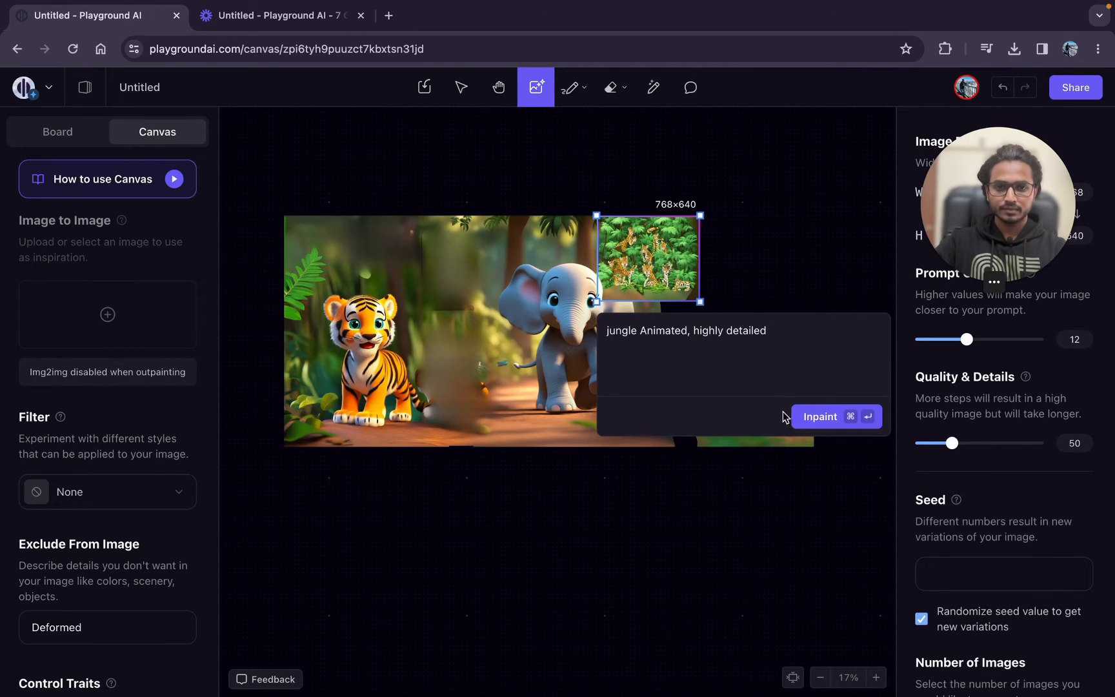
{"action": "left_click", "coordinate": [818, 421]}
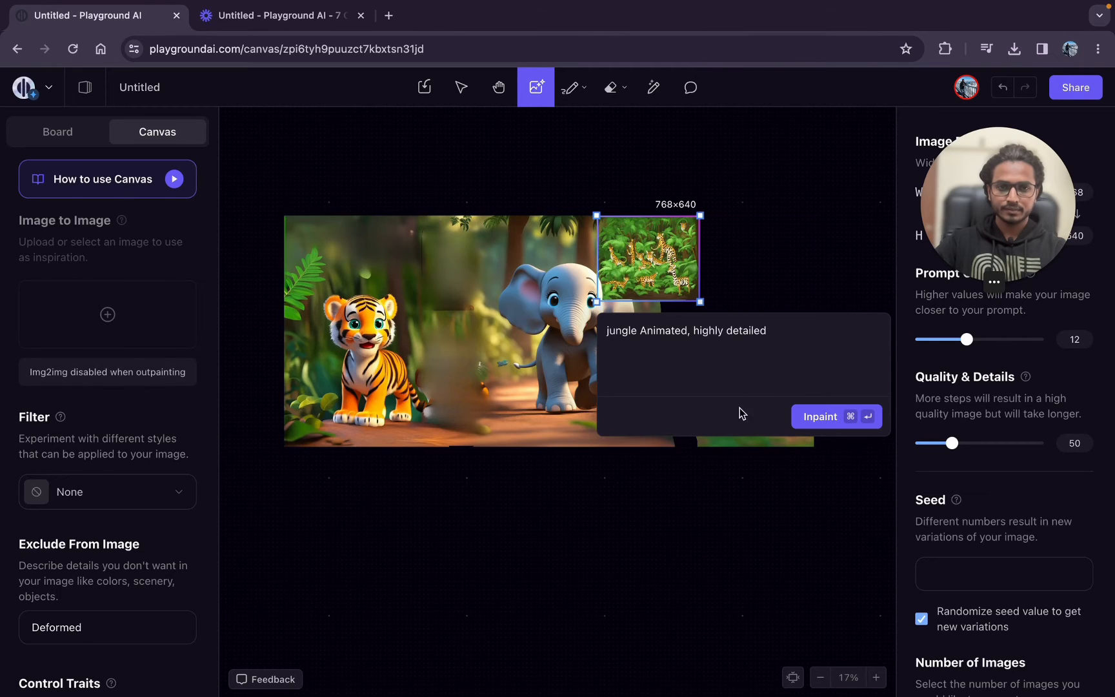
{"action": "left_click", "coordinate": [1002, 88]}
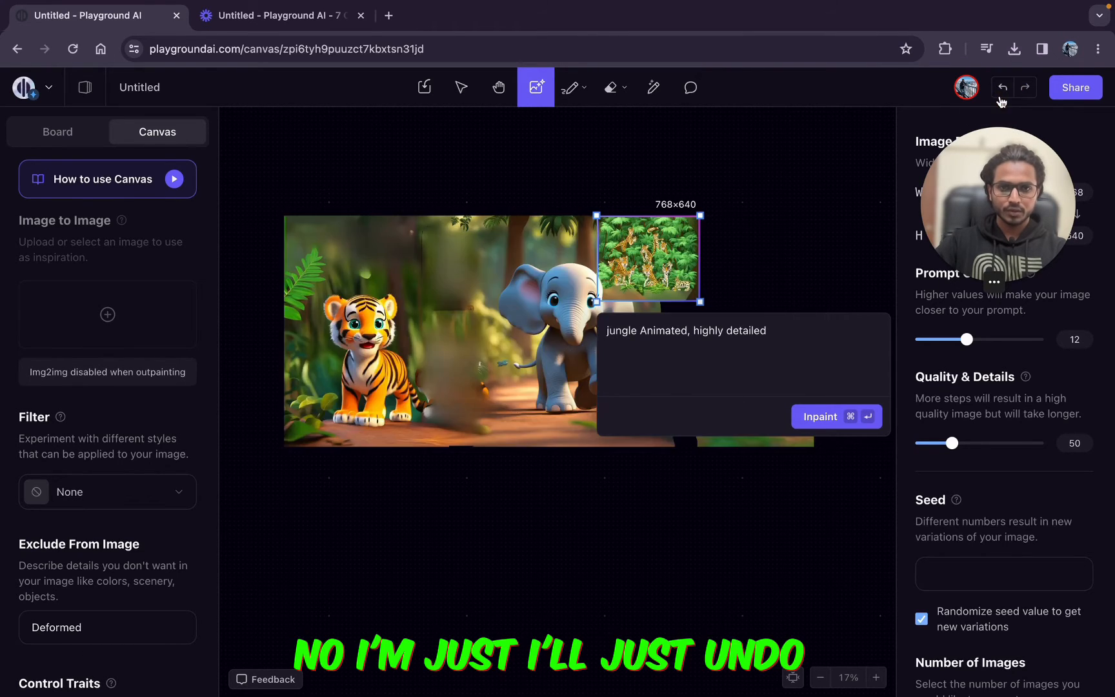
{"action": "left_click", "coordinate": [1002, 88]}
Remove the generated tree branch beside the elephant's right ear with the Object Eraser
{"action": "left_click", "coordinate": [614, 88]}
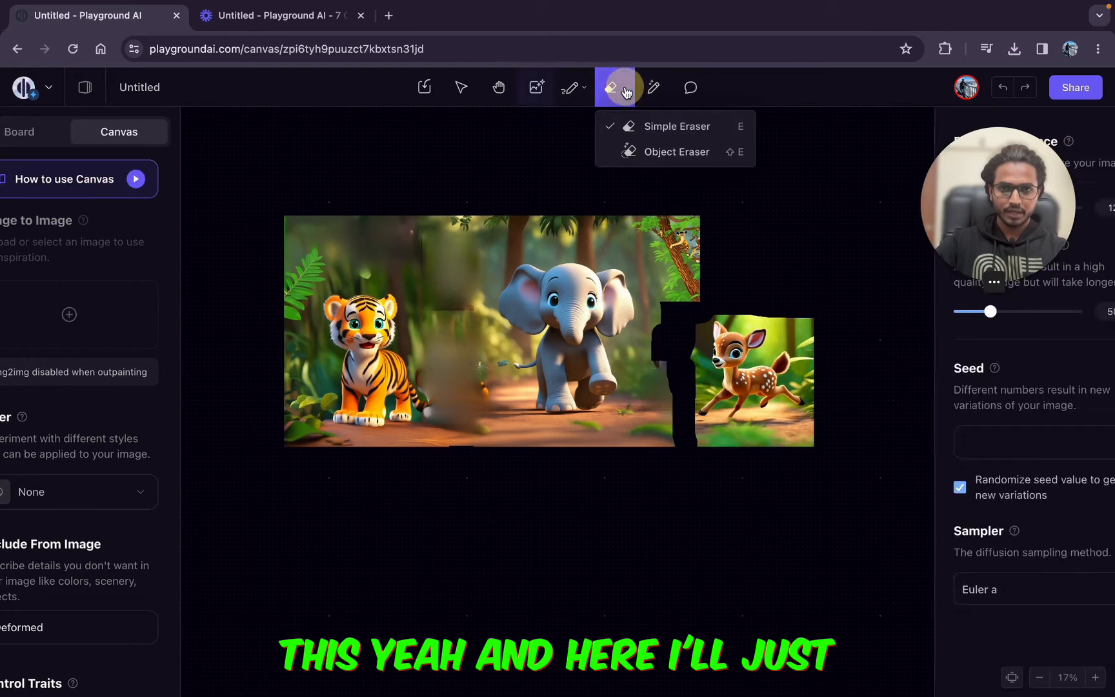
{"action": "left_click", "coordinate": [677, 152]}
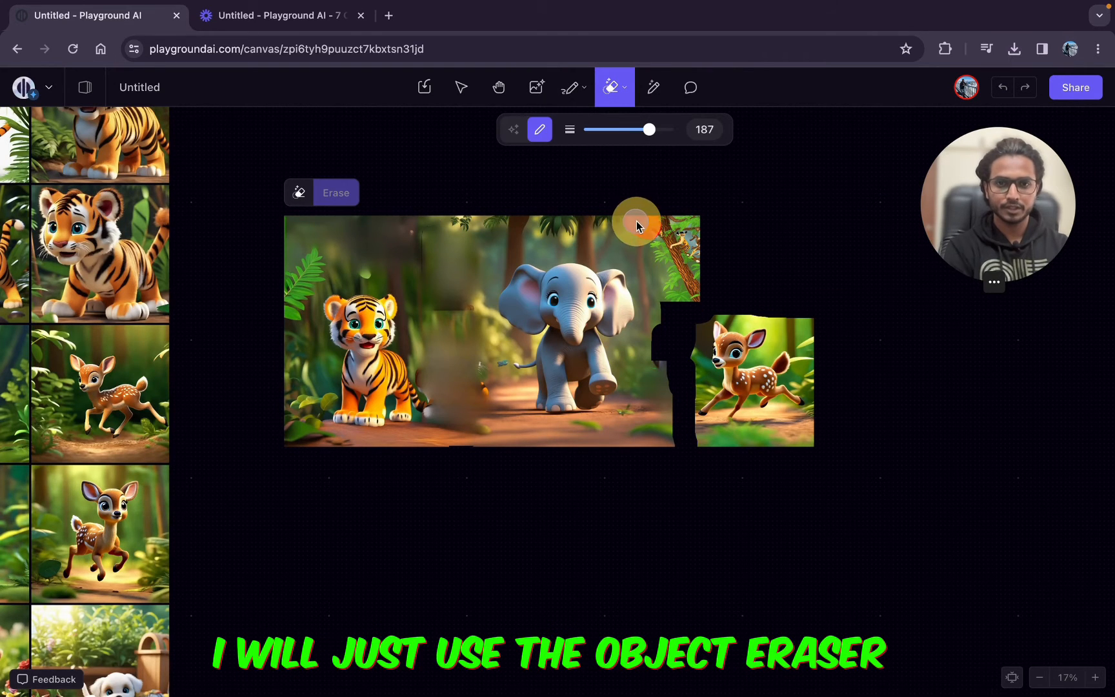
{"action": "mouse_move", "coordinate": [634, 219]}
{"action": "left_mouse_down"}
{"action": "mouse_move", "coordinate": [672, 287]}
{"action": "mouse_move", "coordinate": [697, 293]}
{"action": "mouse_move", "coordinate": [697, 254]}
{"action": "mouse_move", "coordinate": [706, 278]}
{"action": "left_mouse_up"}
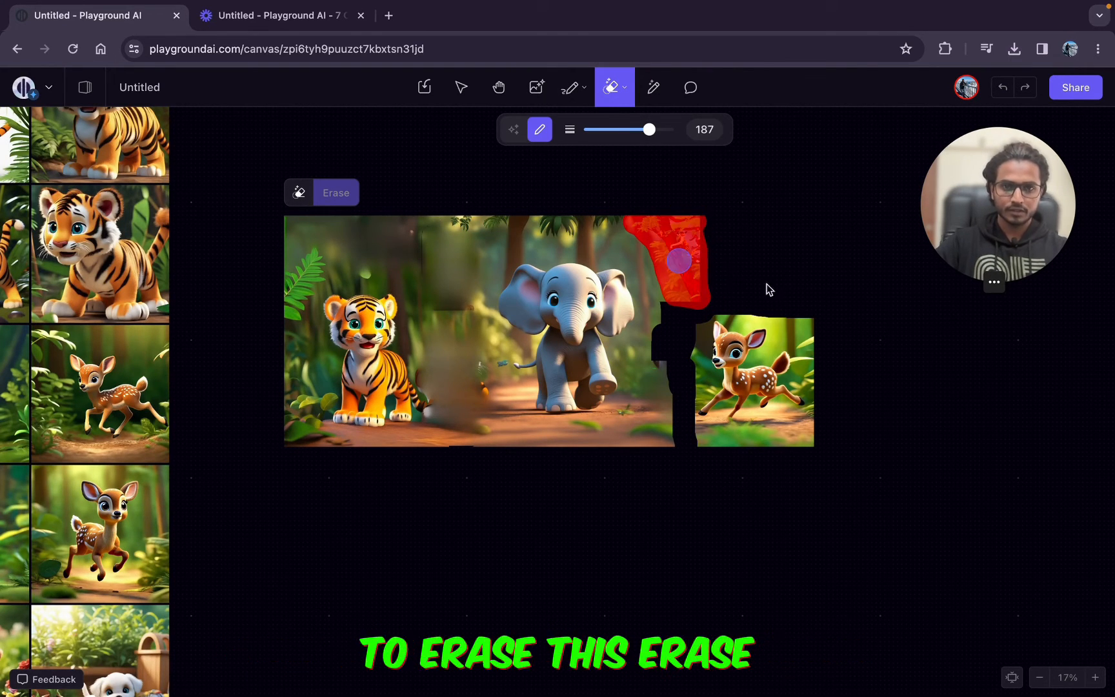
{"action": "left_click", "coordinate": [336, 192]}
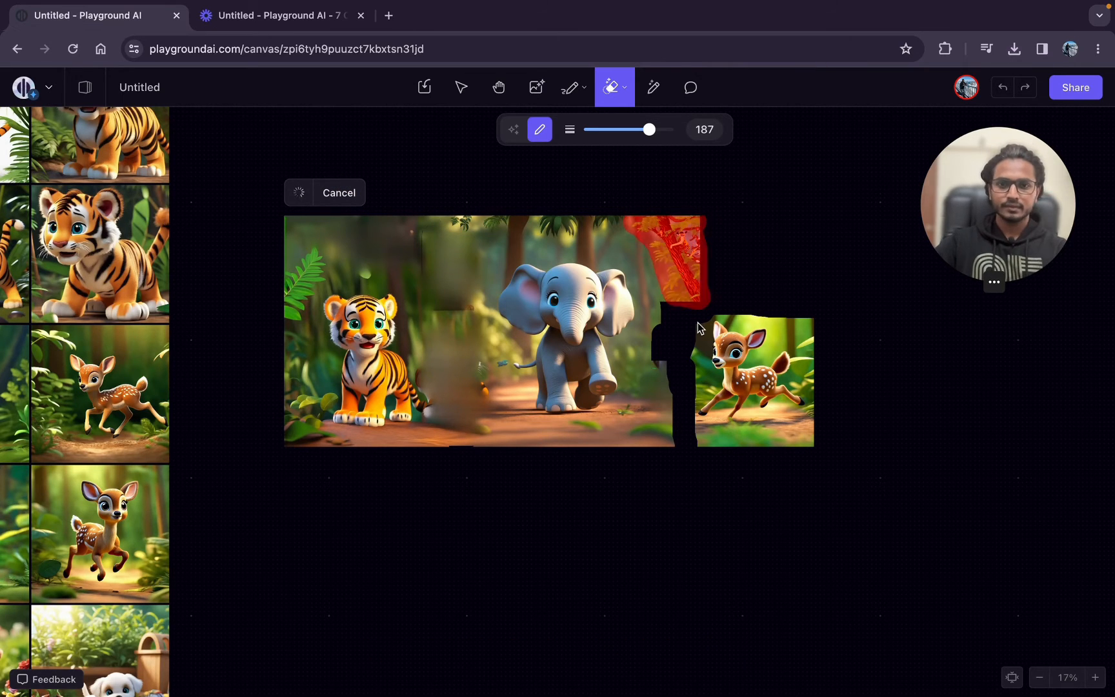
Inpaint the upper corner beside the elephant and the lower gap between elephant and deer with the 768×640 frame
{"action": "left_click", "coordinate": [536, 87]}
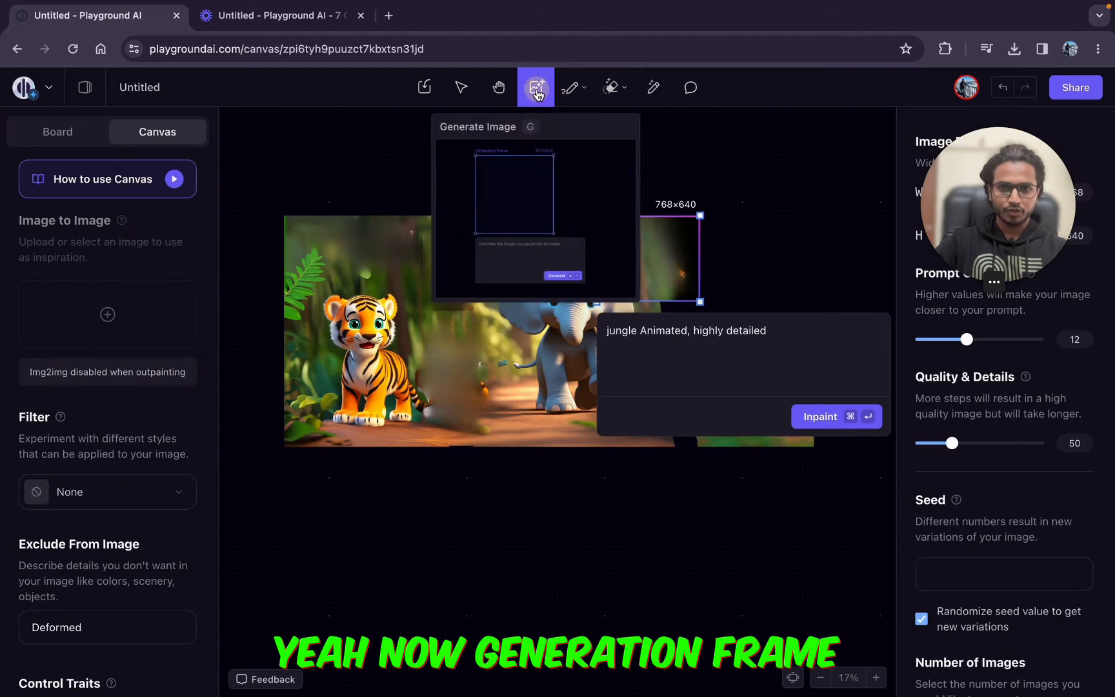
{"action": "left_click_drag", "start_coordinate": [665, 236], "coordinate": [708, 240]}
{"action": "left_click", "coordinate": [855, 418]}
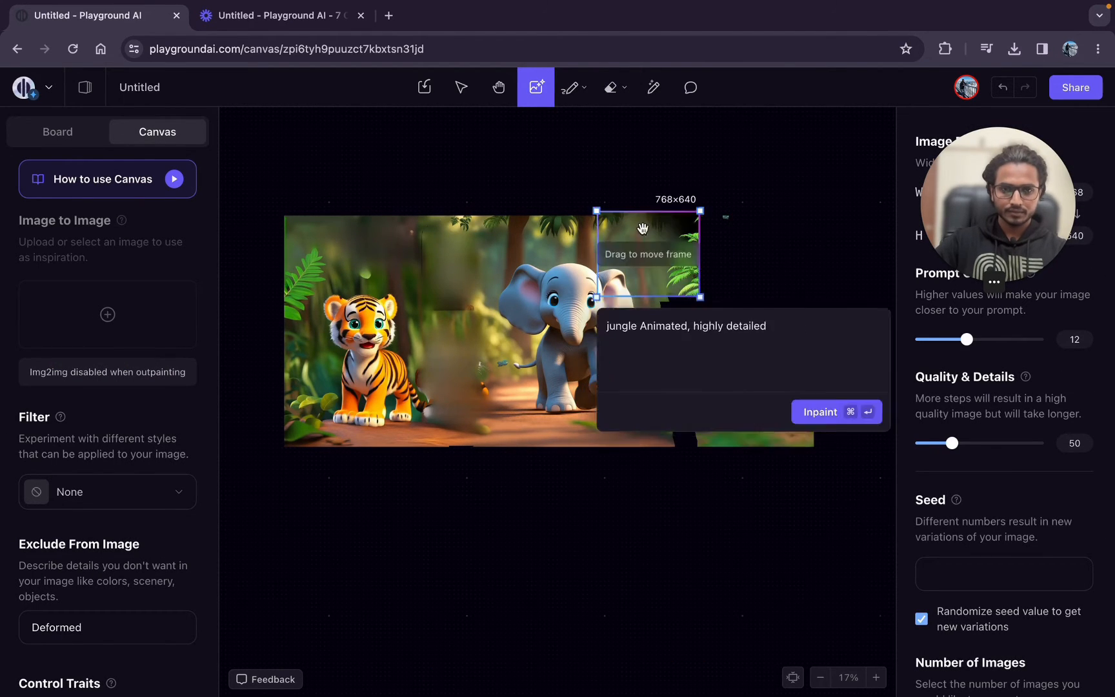
{"action": "left_click_drag", "start_coordinate": [642, 229], "coordinate": [677, 375]}
{"action": "left_click", "coordinate": [854, 570]}
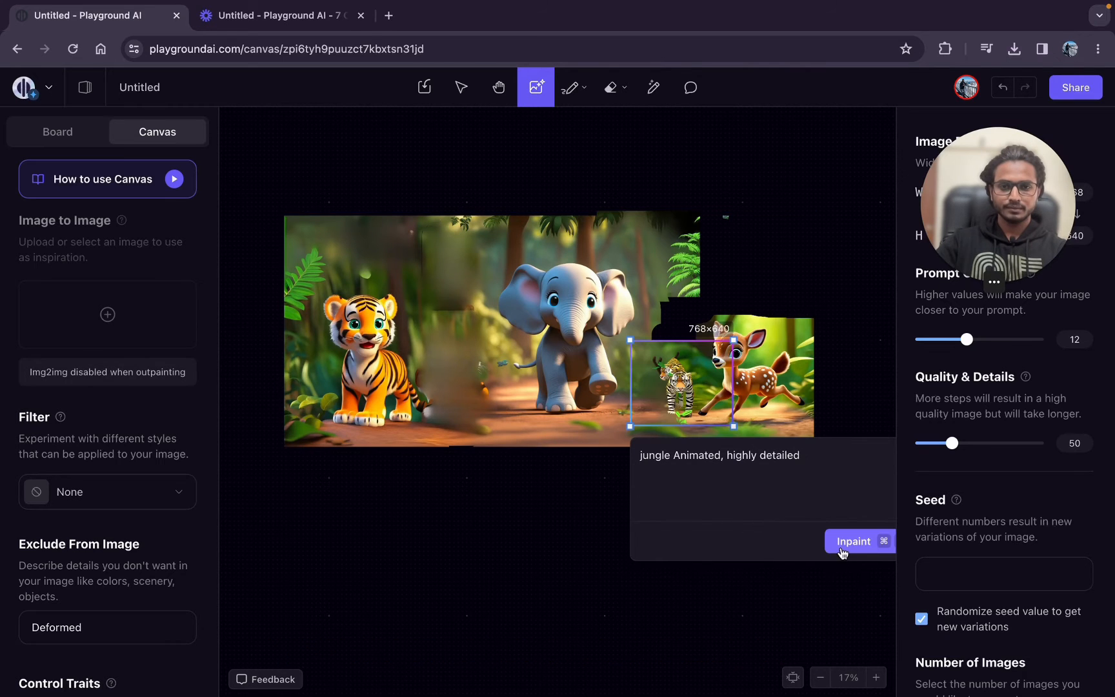
Remove the generated striped animals between the elephant and deer with the Object Eraser
{"action": "left_click", "coordinate": [624, 91]}
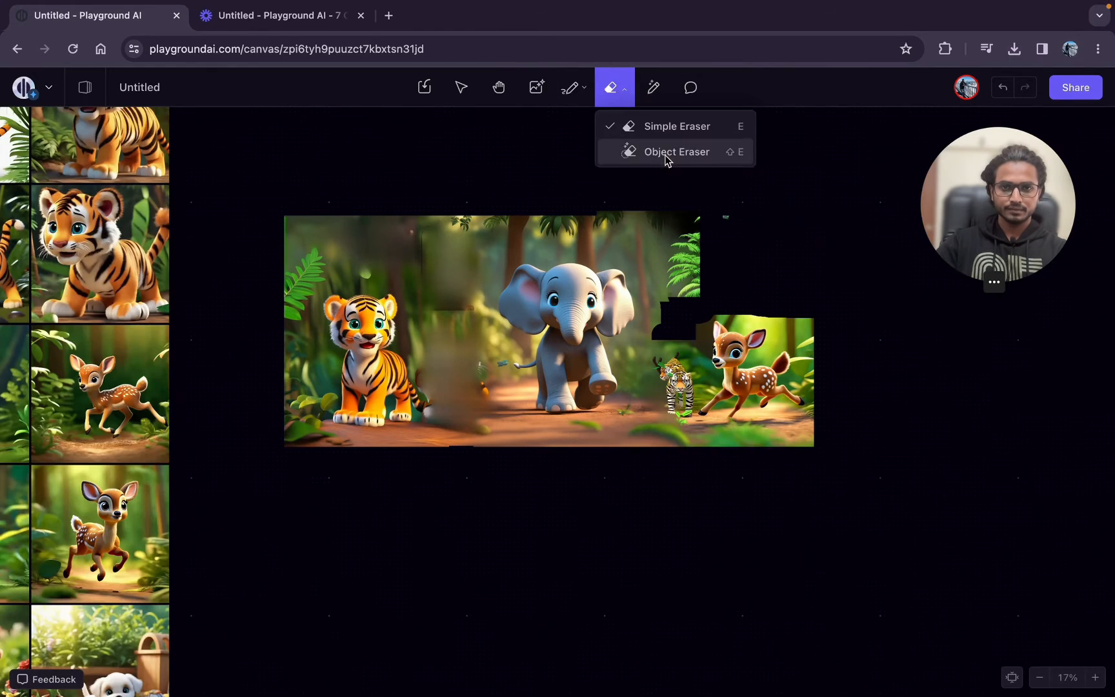
{"action": "left_click", "coordinate": [664, 153]}
{"action": "mouse_move", "coordinate": [674, 365]}
{"action": "left_mouse_down"}
{"action": "mouse_move", "coordinate": [674, 391]}
{"action": "mouse_move", "coordinate": [681, 375]}
{"action": "mouse_move", "coordinate": [667, 391]}
{"action": "mouse_move", "coordinate": [659, 363]}
{"action": "left_mouse_up"}
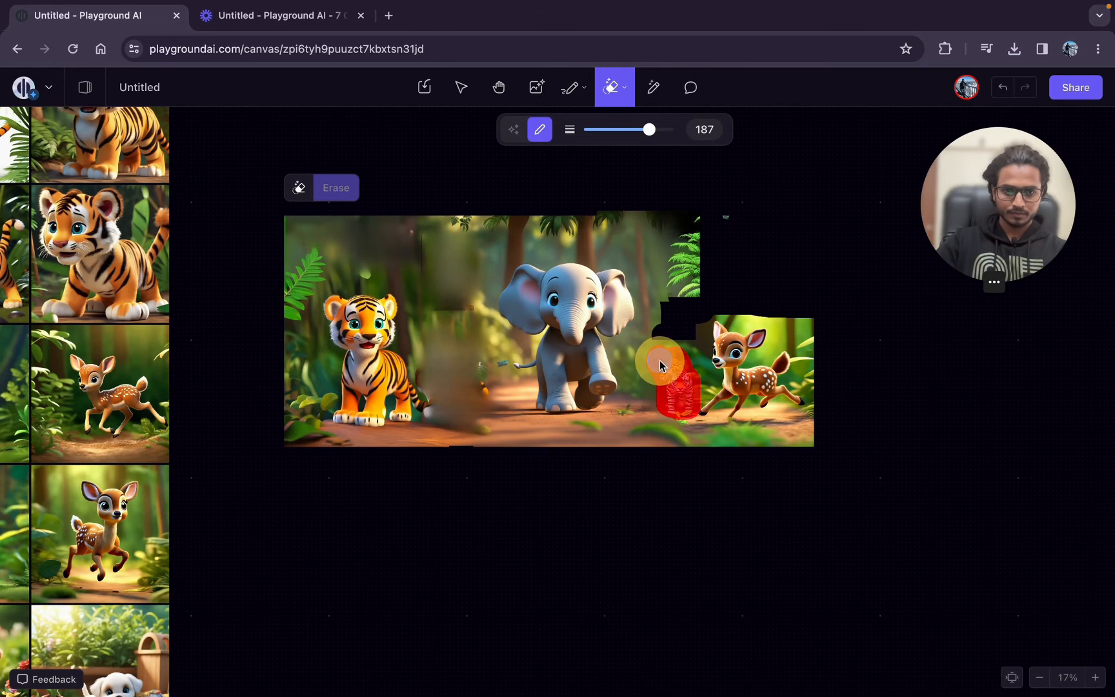
{"action": "left_click", "coordinate": [331, 187]}
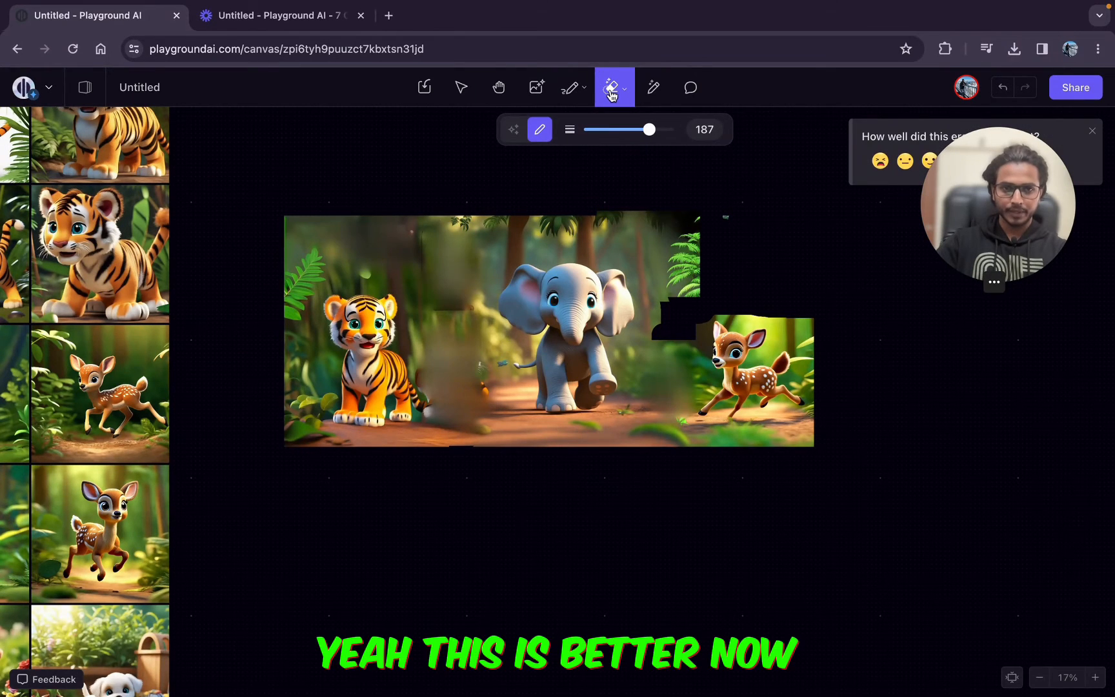
Erase the mismatched fern patch at the upper corner beside the elephant with the Simple Eraser
{"action": "left_click", "coordinate": [620, 95]}
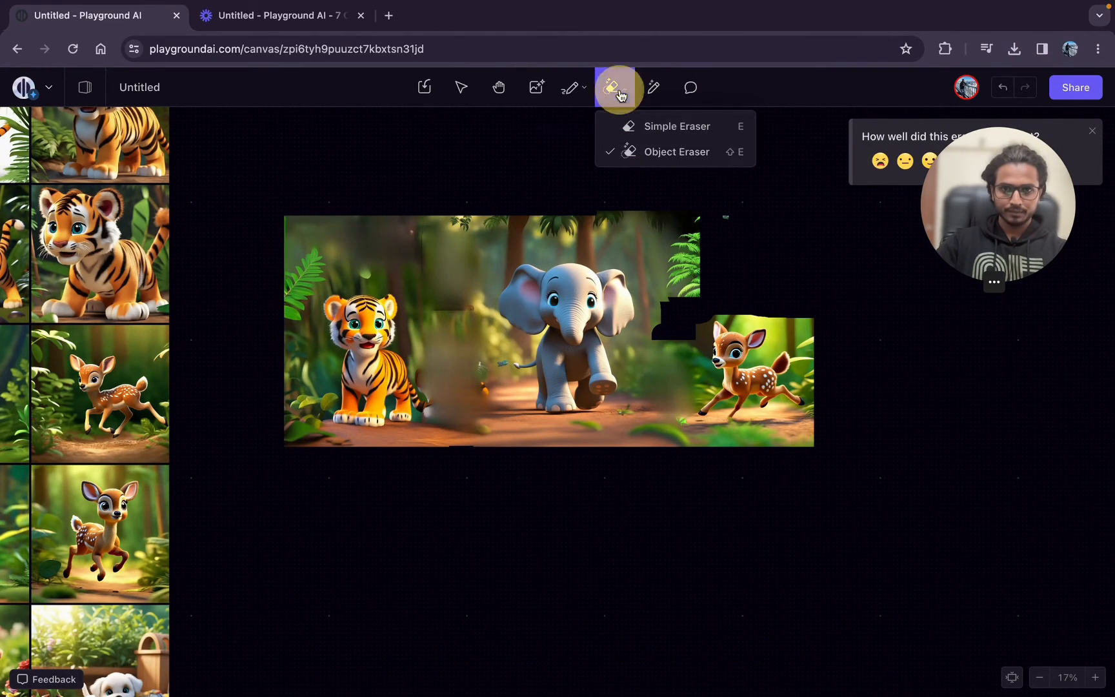
{"action": "left_click", "coordinate": [669, 128]}
{"action": "mouse_move", "coordinate": [676, 300]}
{"action": "left_mouse_down"}
{"action": "mouse_move", "coordinate": [679, 240]}
{"action": "mouse_move", "coordinate": [671, 276]}
{"action": "mouse_move", "coordinate": [692, 294]}
{"action": "mouse_move", "coordinate": [713, 218]}
{"action": "left_mouse_up"}
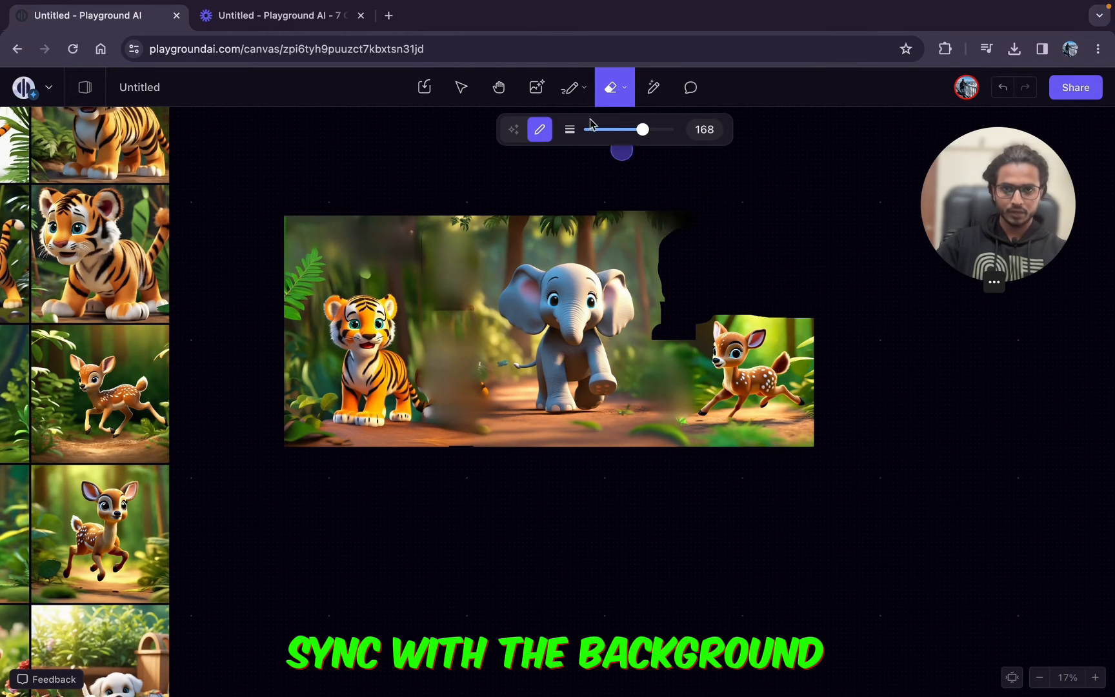
Outpaint the erased upper corner beside the elephant with the prompt "jungle background animated, highly detailed" and the 768×640 frame
{"action": "left_click", "coordinate": [536, 87]}
{"action": "left_click_drag", "start_coordinate": [703, 405], "coordinate": [679, 334]}
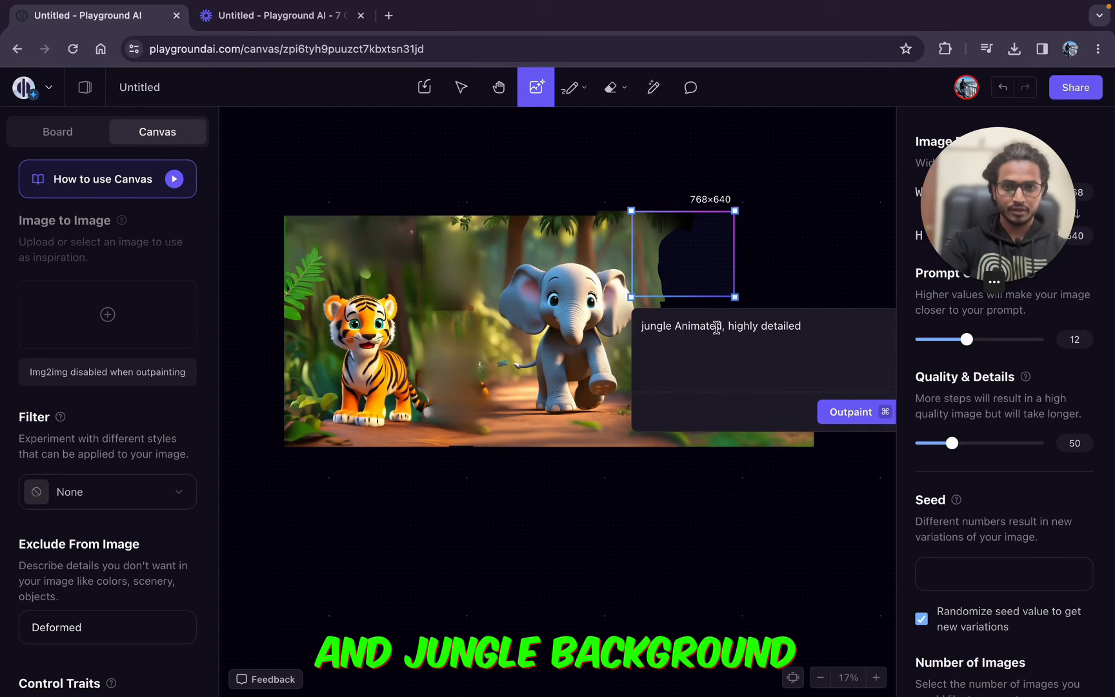
{"action": "left_click_drag", "start_coordinate": [721, 328], "coordinate": [661, 321]}
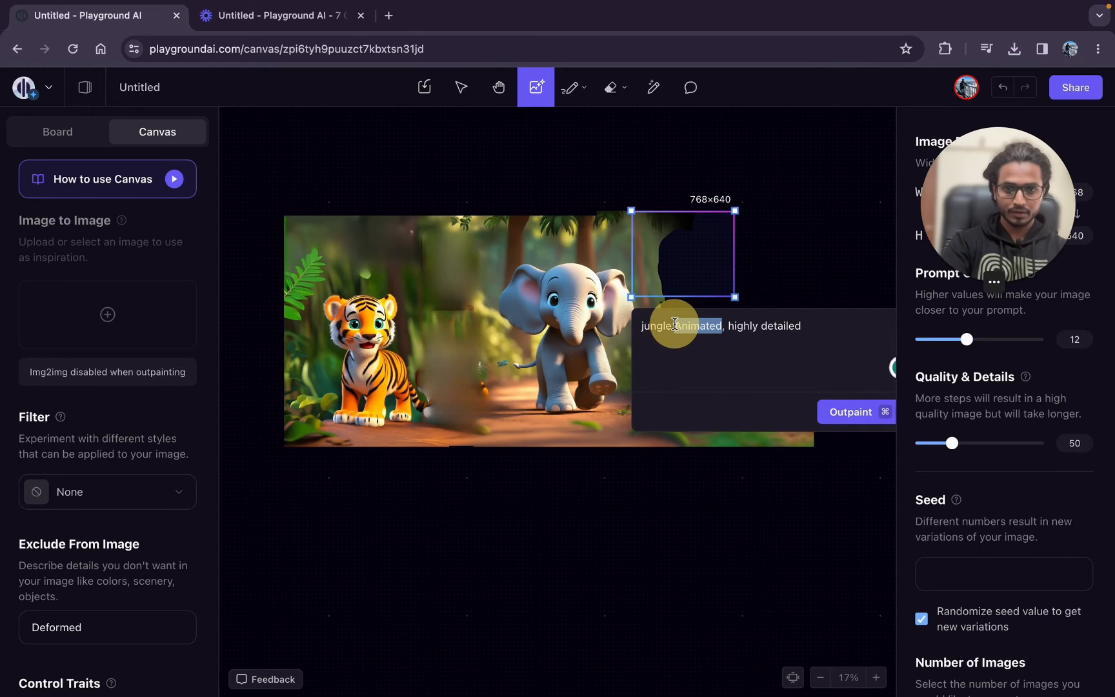
{"action": "type", "text": "backl"}
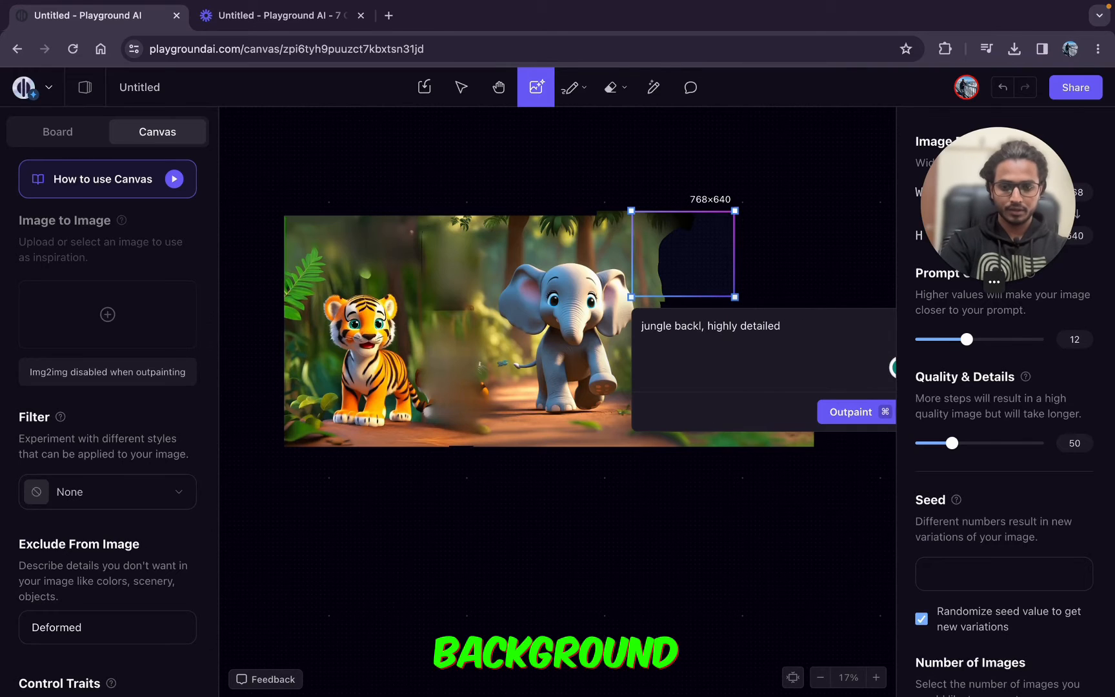
{"action": "key", "text": "BackSpace"}
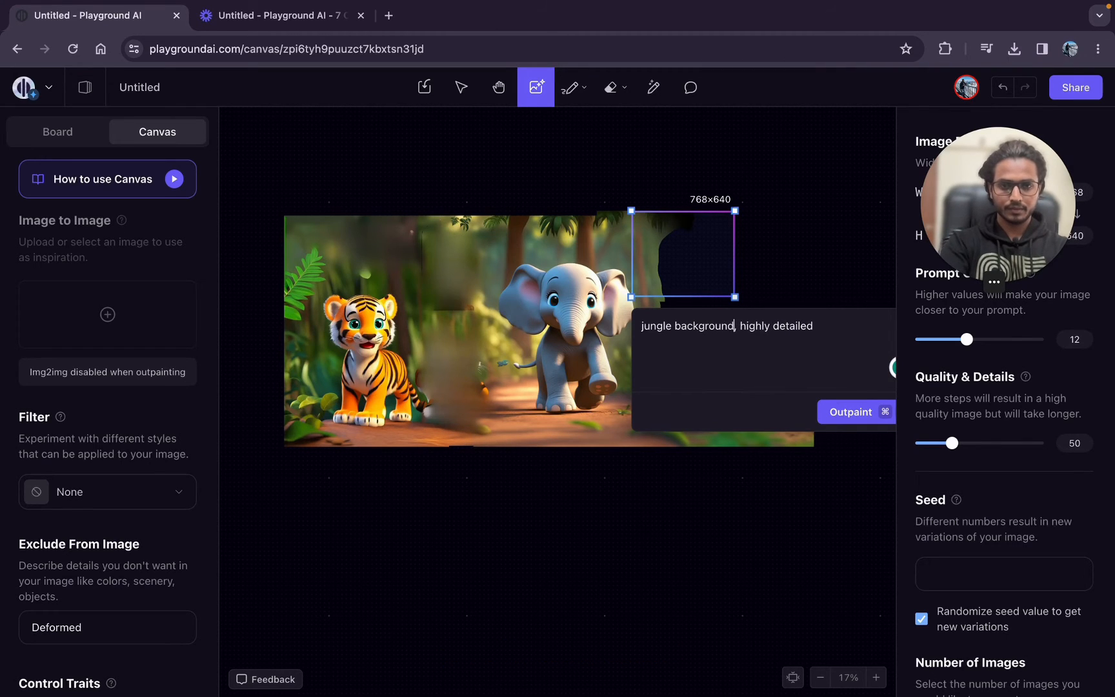
{"action": "type", "text": "ground animate"}
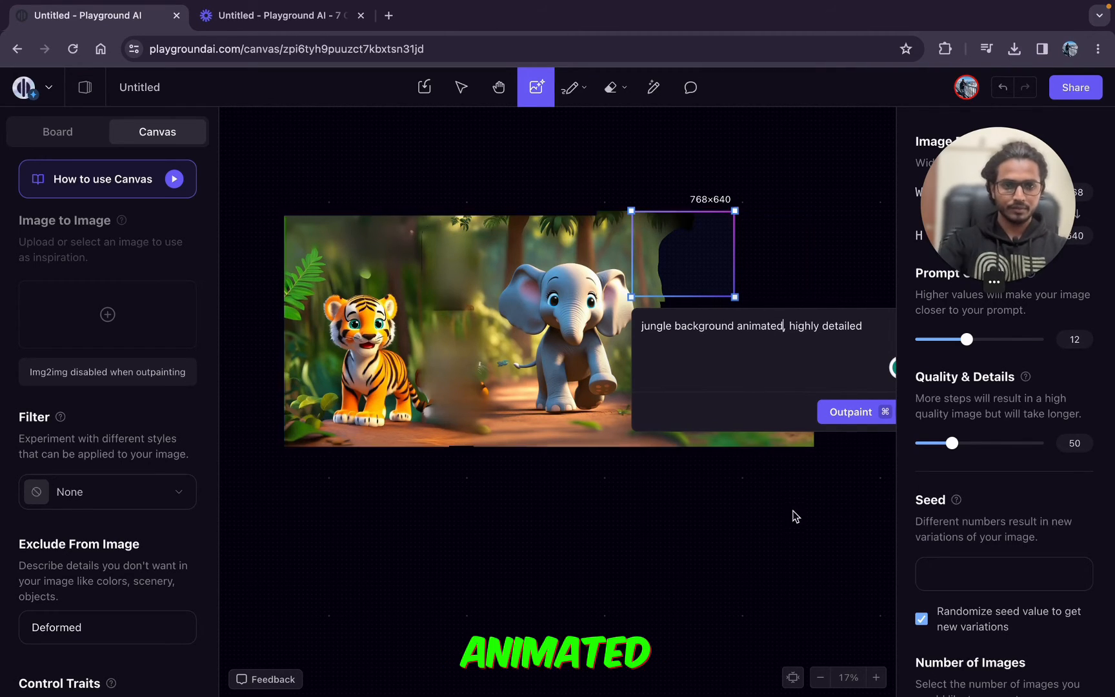
{"action": "left_click", "coordinate": [839, 412]}
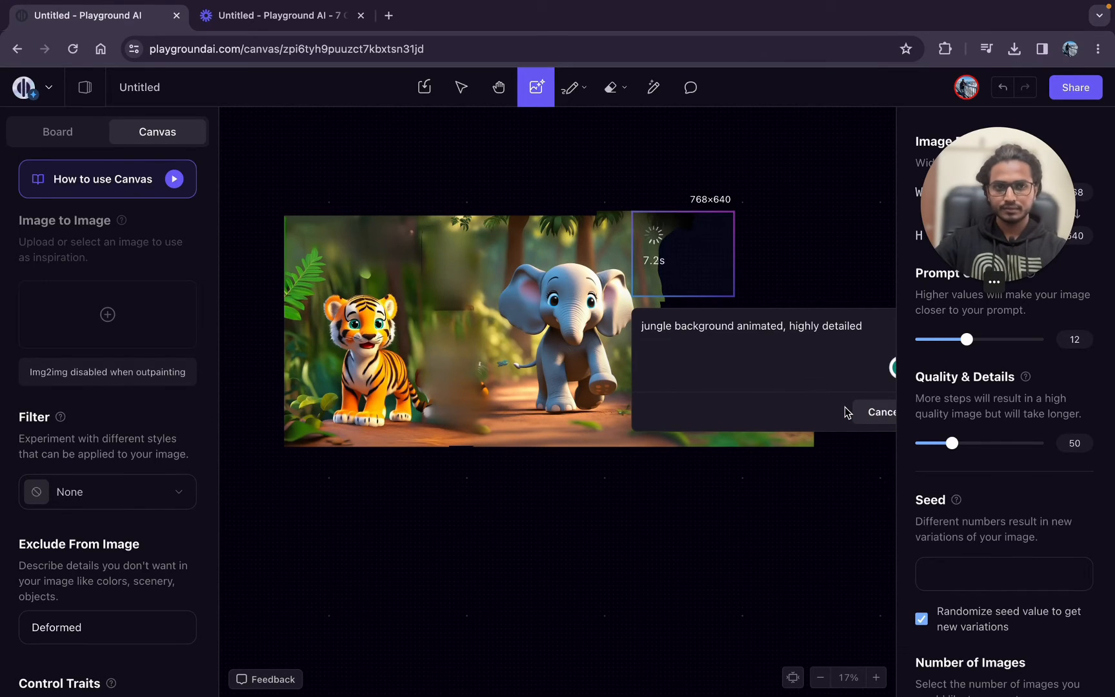
Fill the remaining gap between the elephant and the deer's head using the 768×640 generation frame
{"action": "left_click_drag", "start_coordinate": [689, 240], "coordinate": [665, 347]}
{"action": "left_click", "coordinate": [843, 489]}
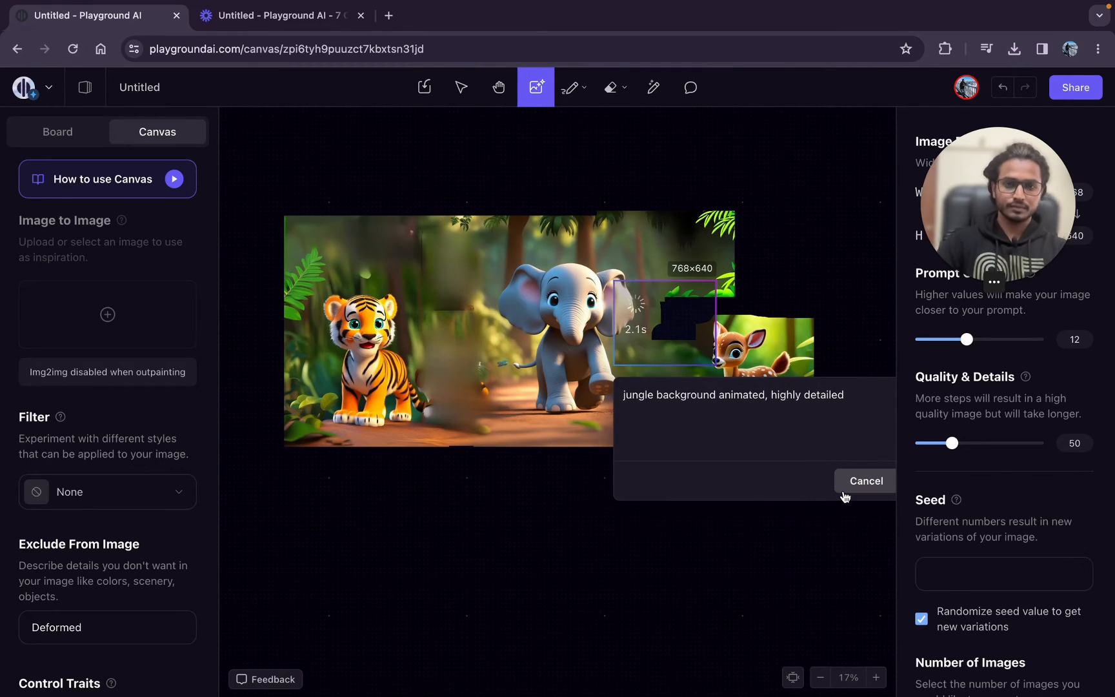
Erase the rough outer edge of the background above the deer with the Simple Eraser at size 168
{"action": "left_click_drag", "start_coordinate": [658, 323], "coordinate": [580, 478]}
{"action": "left_click", "coordinate": [616, 87]}
{"action": "left_click", "coordinate": [667, 125]}
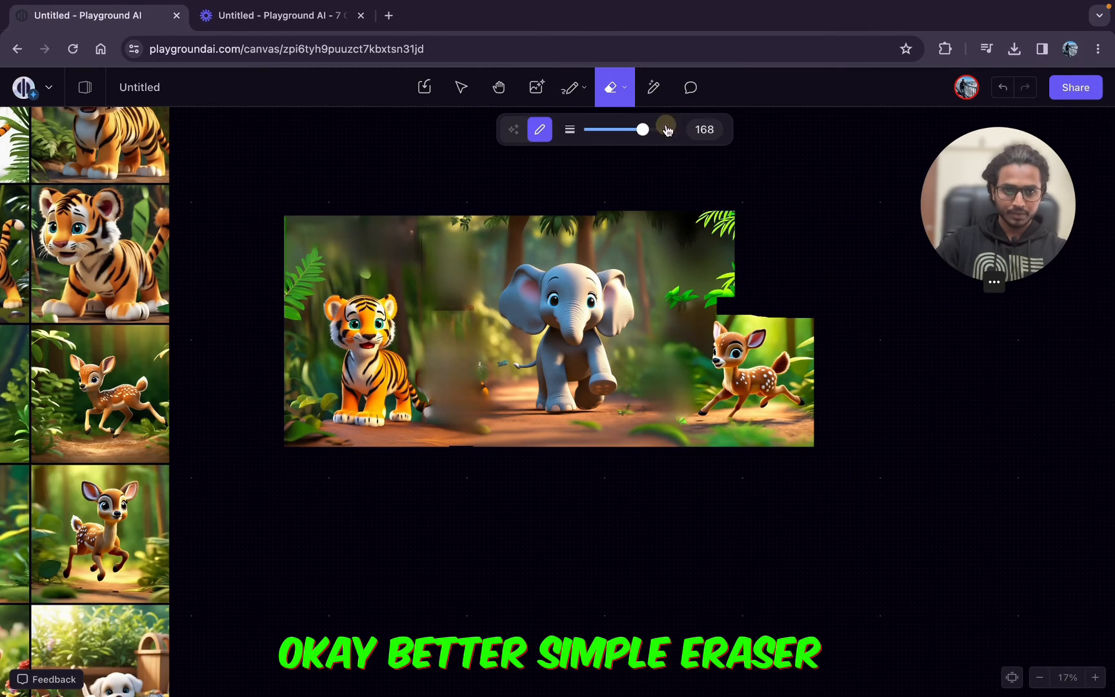
{"action": "left_click_drag", "start_coordinate": [735, 213], "coordinate": [736, 289]}
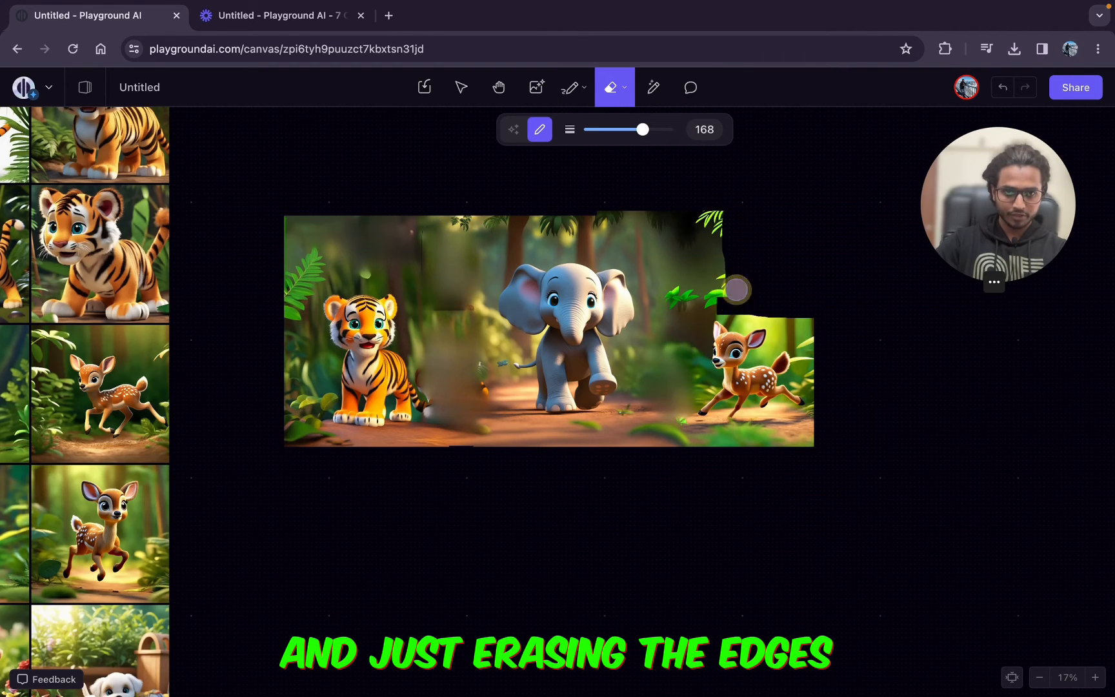
Remove the small bright leaves between the elephant's ear and the deer with the Object Eraser at size 187
{"action": "left_click", "coordinate": [625, 91]}
{"action": "left_click", "coordinate": [662, 149]}
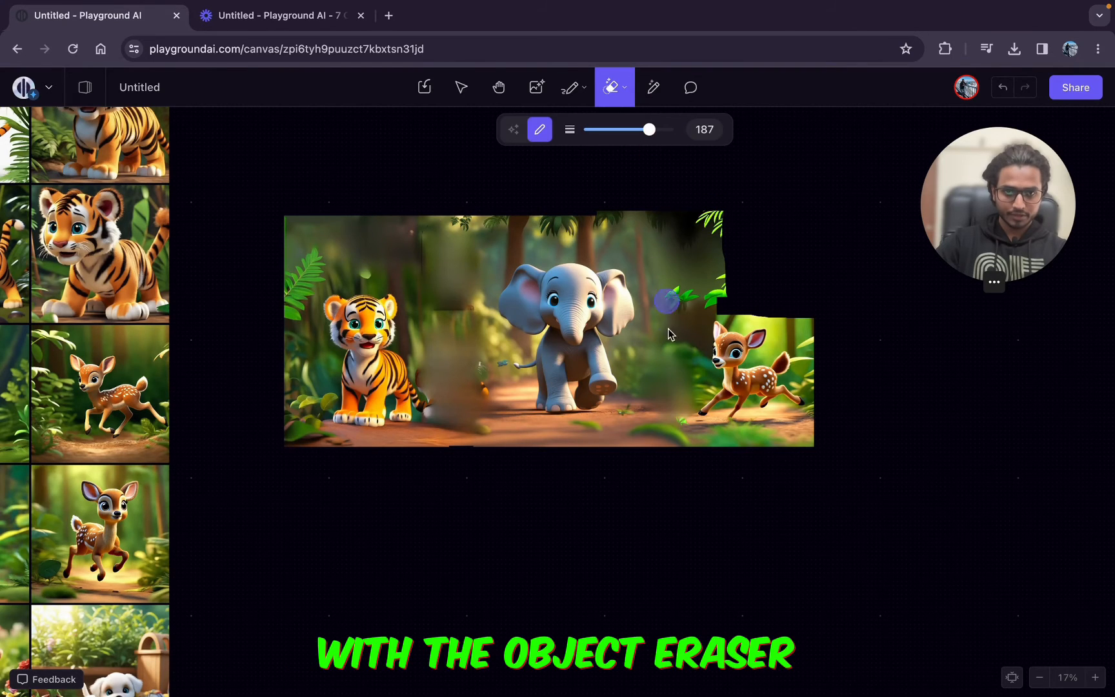
{"action": "mouse_move", "coordinate": [673, 308]}
{"action": "left_mouse_down"}
{"action": "mouse_move", "coordinate": [674, 297]}
{"action": "mouse_move", "coordinate": [665, 301]}
{"action": "left_mouse_up"}
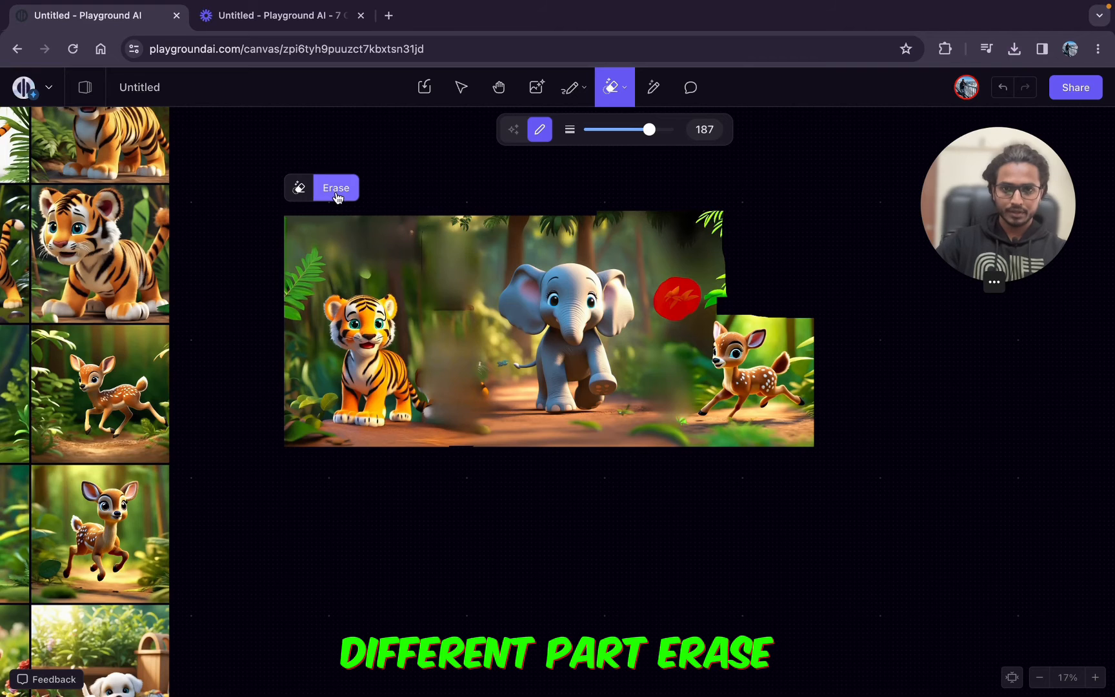
{"action": "left_click", "coordinate": [337, 189]}
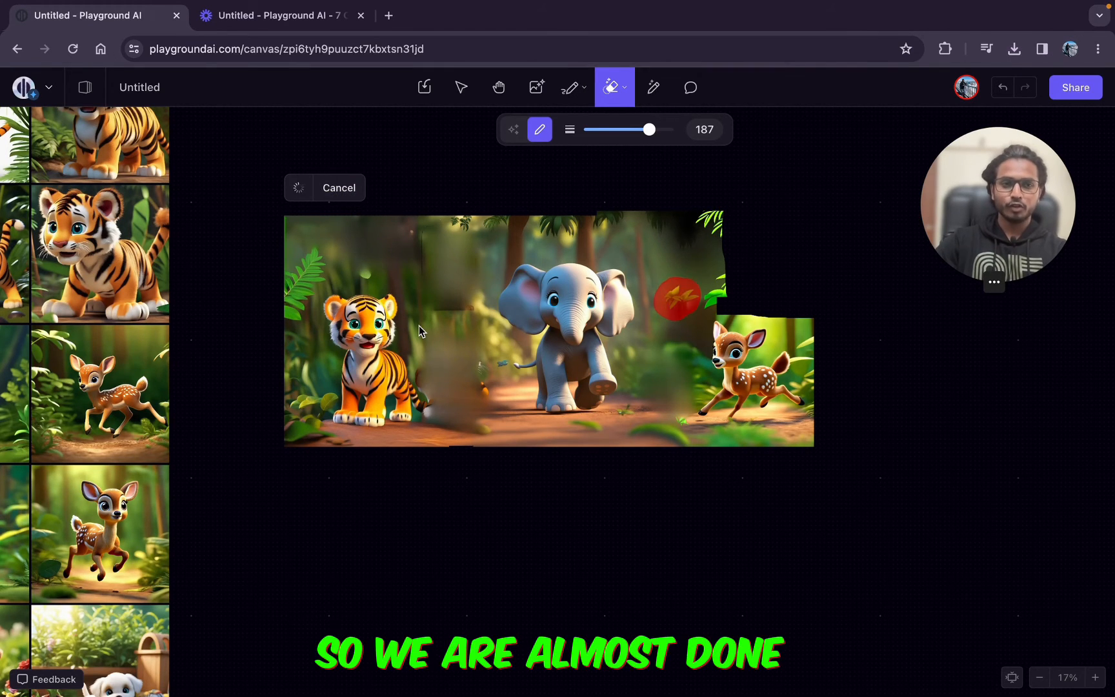
Try to outpaint the empty corner above the deer with the prompt "jungle background animated, highly detailed" and the 1024×1024 frame
{"action": "left_click", "coordinate": [536, 87]}
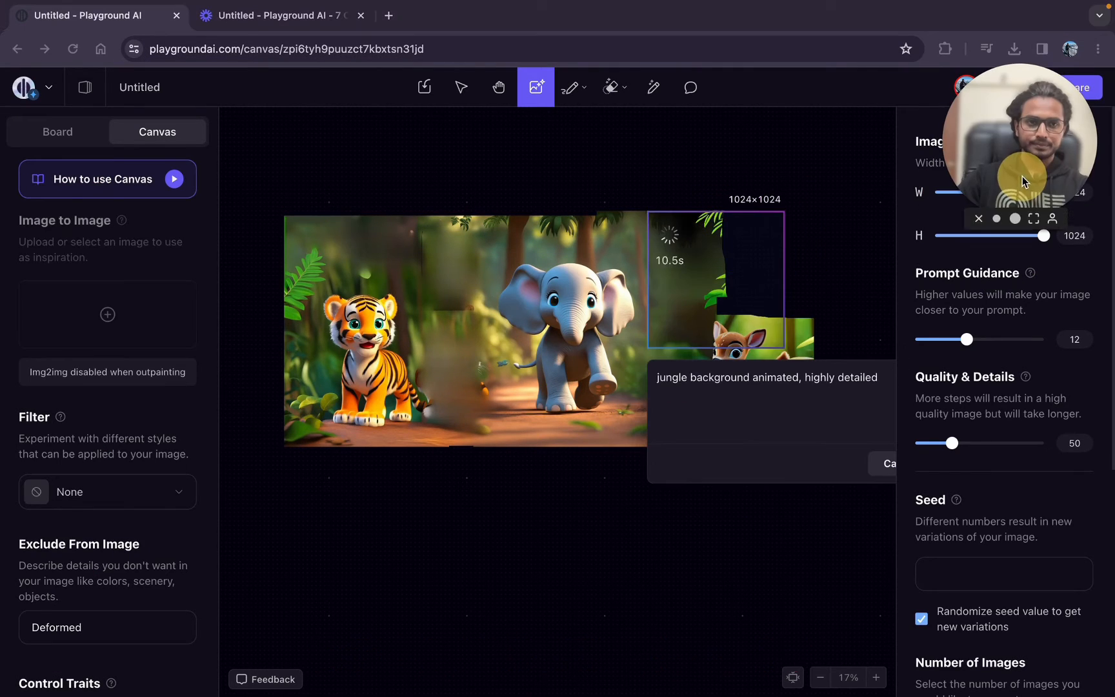
{"action": "left_click_drag", "start_coordinate": [675, 323], "coordinate": [677, 496]}
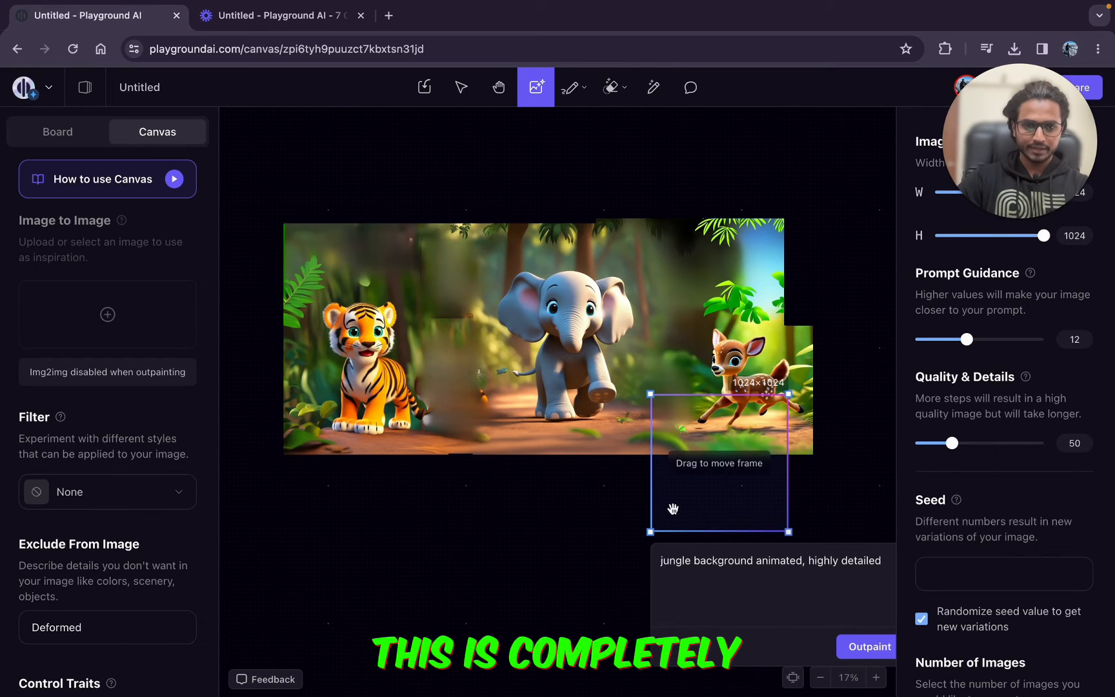
{"action": "left_click_drag", "start_coordinate": [683, 467], "coordinate": [622, 527]}
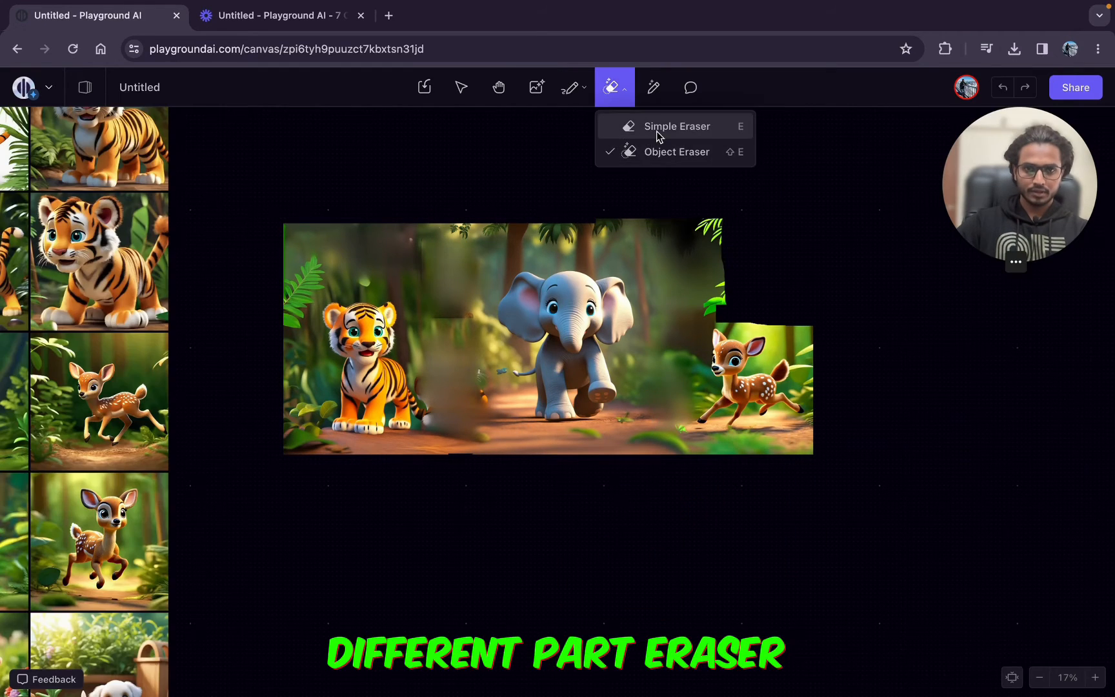
Erase the background above and behind the deer with the Simple Eraser, and outpaint above its head with "jungle animated, highly detailed" at 1024×1024
{"action": "left_click", "coordinate": [656, 131]}
{"action": "mouse_move", "coordinate": [711, 226]}
{"action": "left_mouse_down"}
{"action": "mouse_move", "coordinate": [709, 304]}
{"action": "mouse_move", "coordinate": [742, 278]}
{"action": "mouse_move", "coordinate": [735, 316]}
{"action": "mouse_move", "coordinate": [796, 331]}
{"action": "mouse_move", "coordinate": [811, 382]}
{"action": "left_mouse_up"}
{"action": "key", "text": "g"}
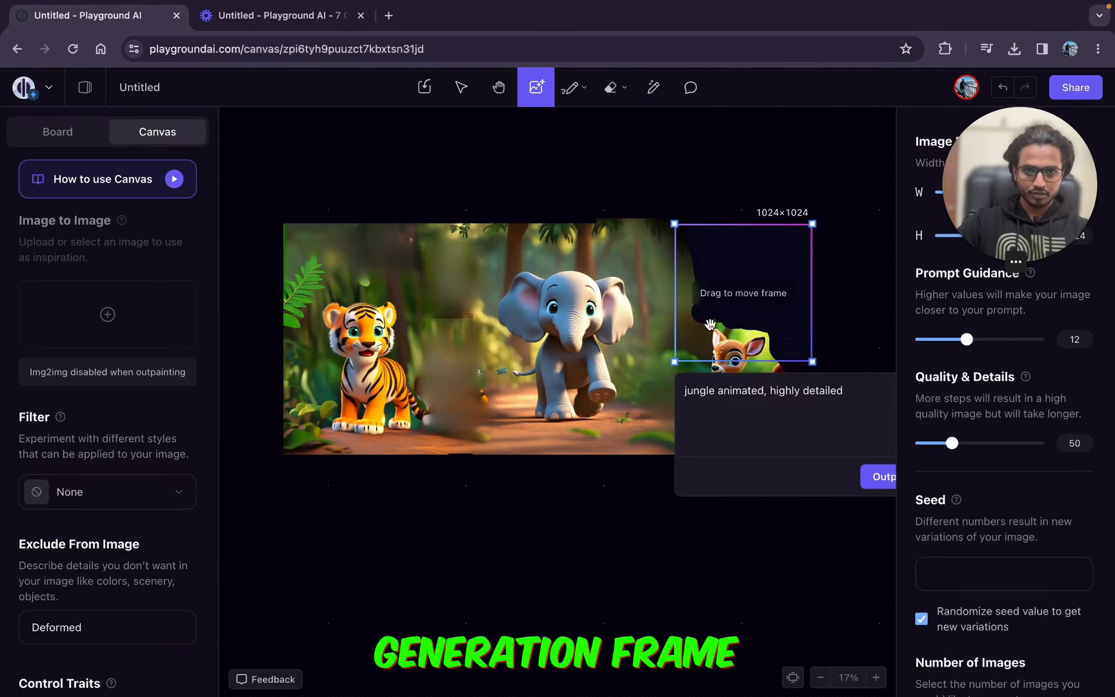
{"action": "left_click_drag", "start_coordinate": [720, 316], "coordinate": [668, 307]}
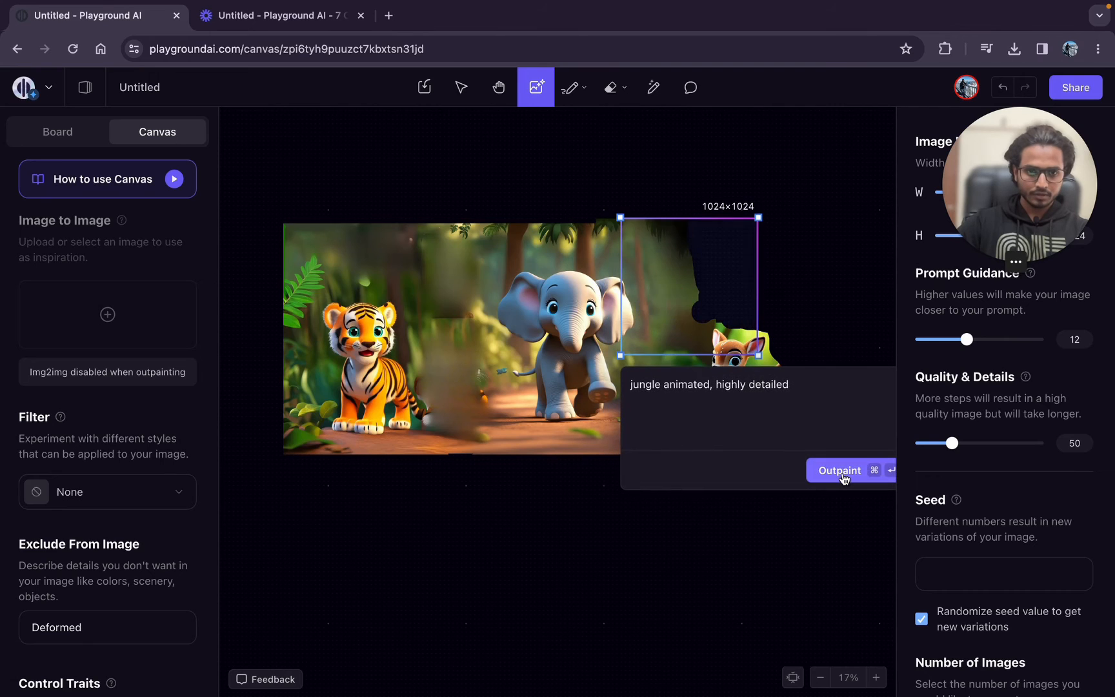
{"action": "left_click", "coordinate": [843, 476]}
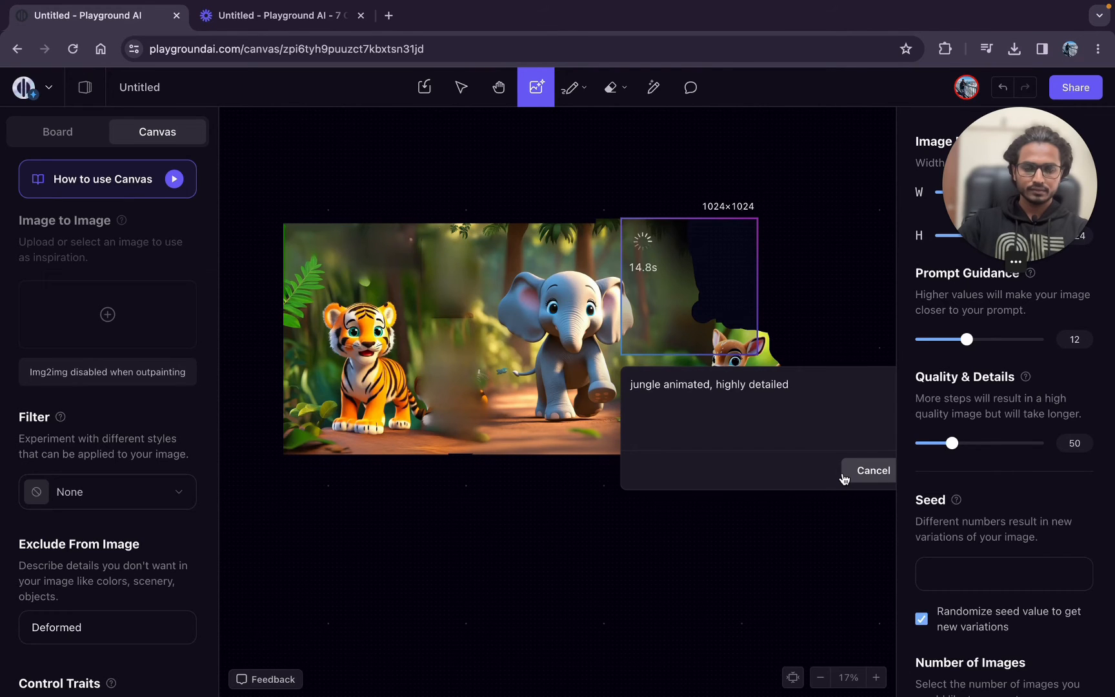
{"action": "left_click_drag", "start_coordinate": [675, 308], "coordinate": [557, 406]}
Remove the generated tiger head and surrounding leaves above the deer with the Object Eraser
{"action": "left_click", "coordinate": [622, 88]}
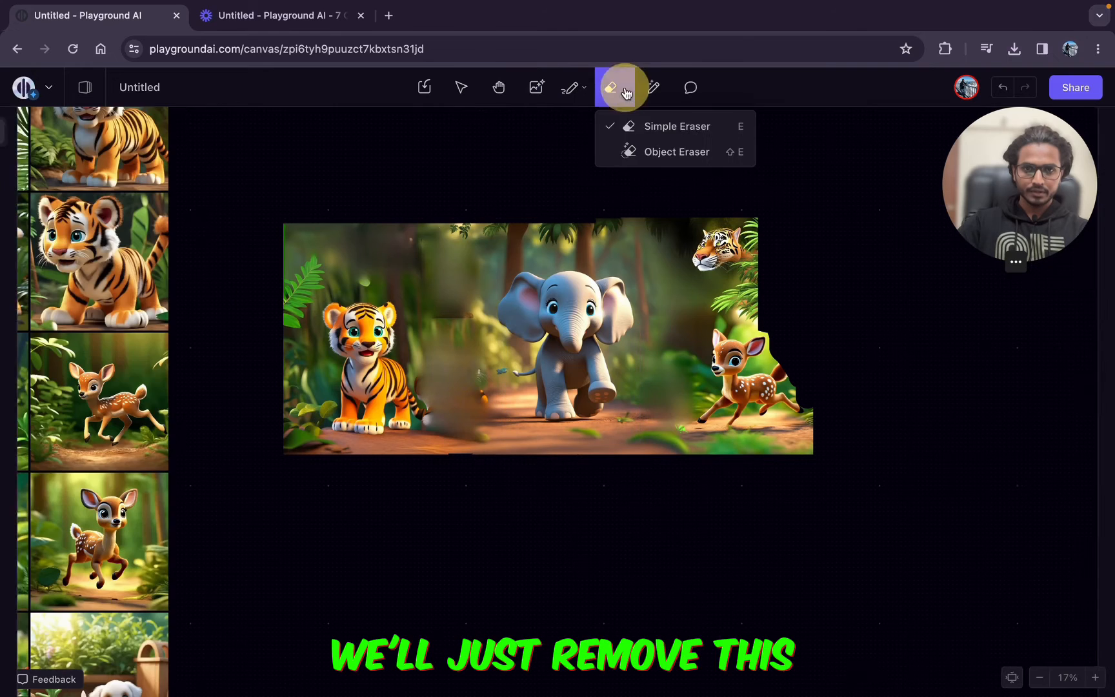
{"action": "left_click", "coordinate": [681, 153]}
{"action": "mouse_move", "coordinate": [724, 244]}
{"action": "left_mouse_down"}
{"action": "mouse_move", "coordinate": [706, 243]}
{"action": "mouse_move", "coordinate": [751, 279]}
{"action": "mouse_move", "coordinate": [722, 313]}
{"action": "left_mouse_up"}
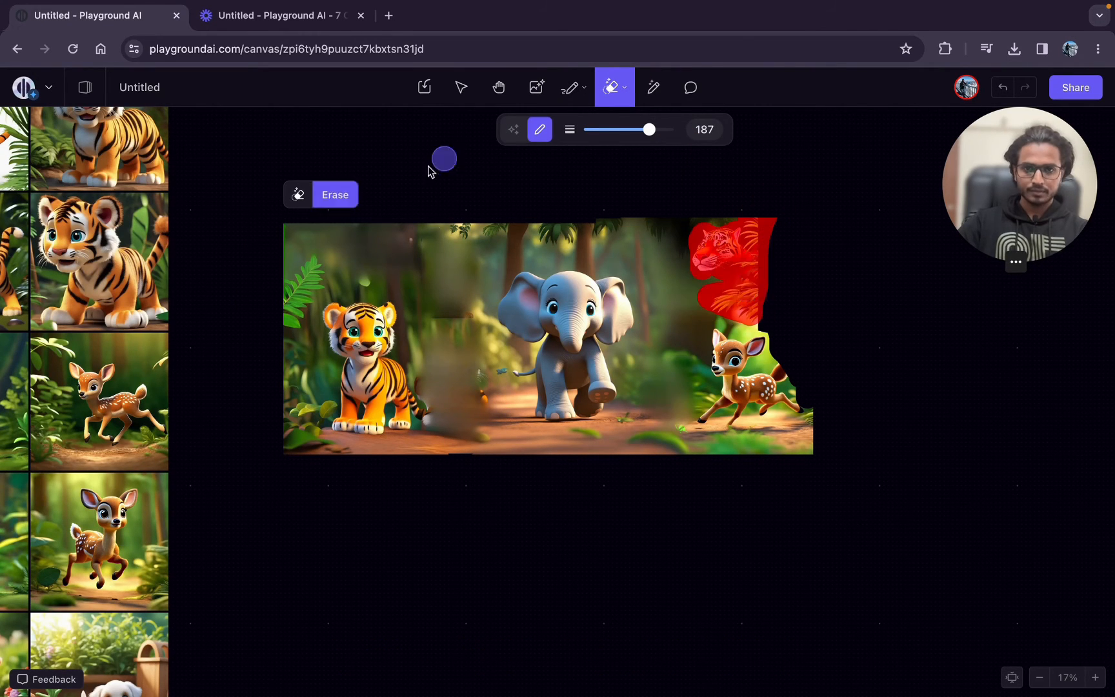
{"action": "left_click", "coordinate": [335, 194]}
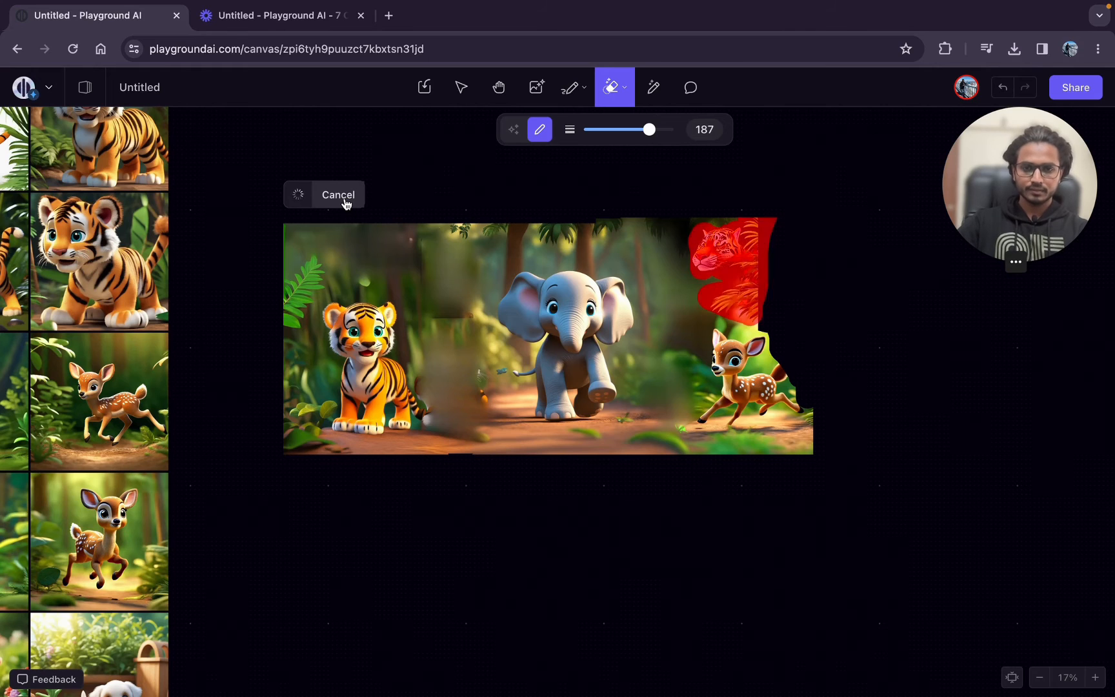
Outpaint the corner above the deer and fill the gap behind its tail using "jungle animated, highly detailed" and the 1024×1024 frame
{"action": "left_click", "coordinate": [537, 87]}
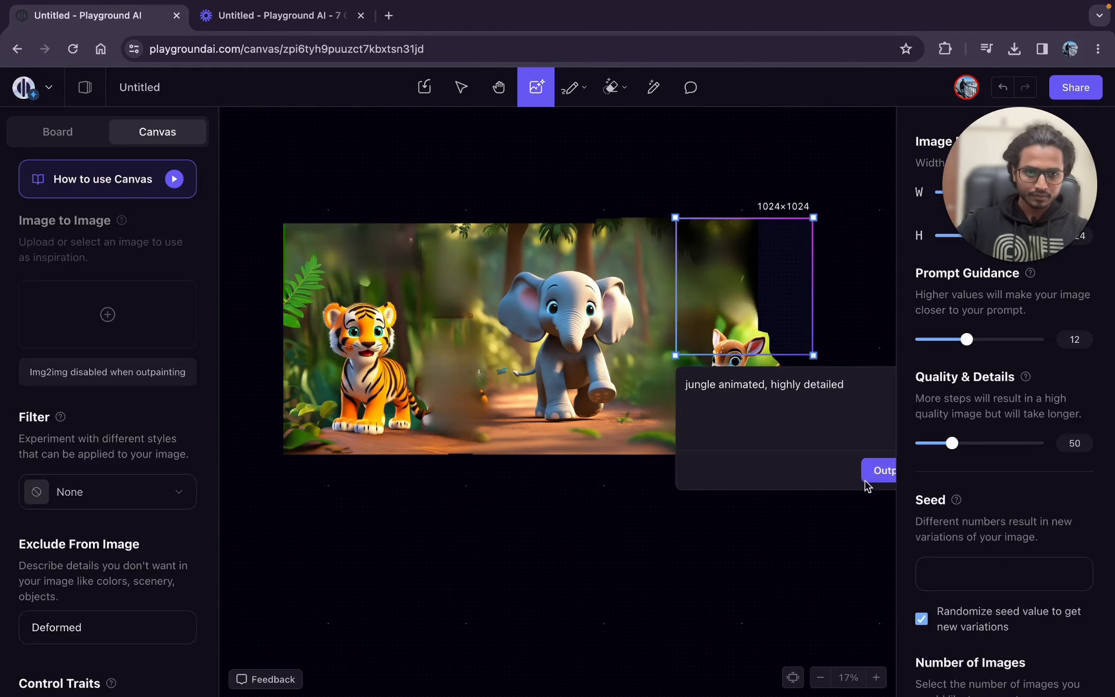
{"action": "left_click", "coordinate": [881, 473]}
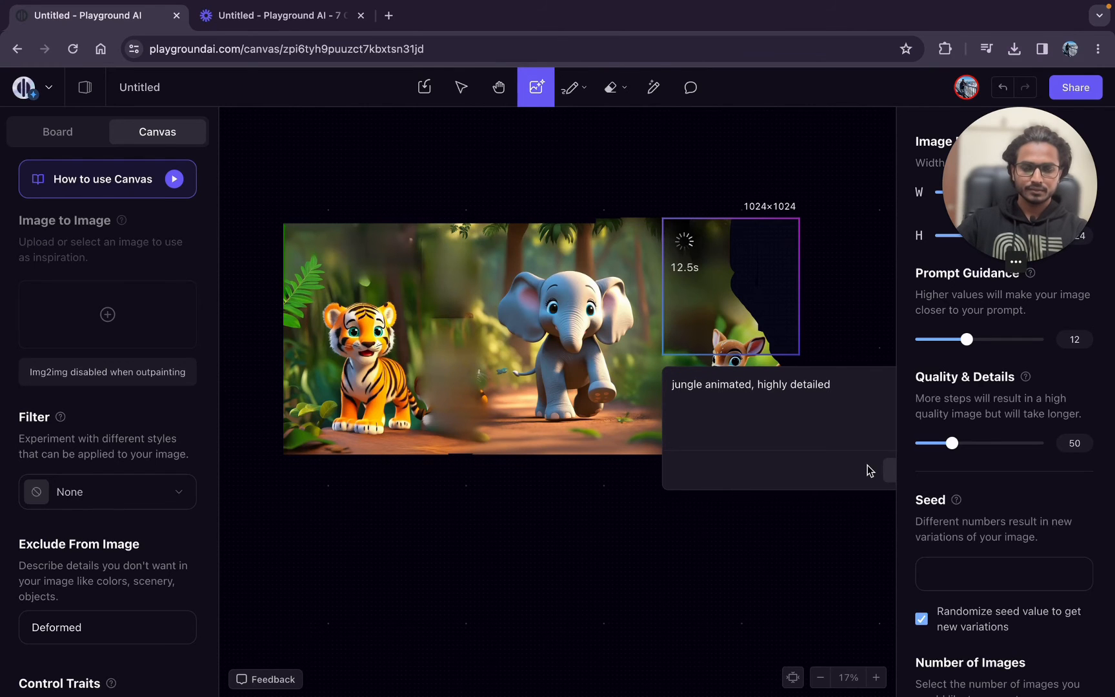
{"action": "left_click_drag", "start_coordinate": [749, 338], "coordinate": [766, 404]}
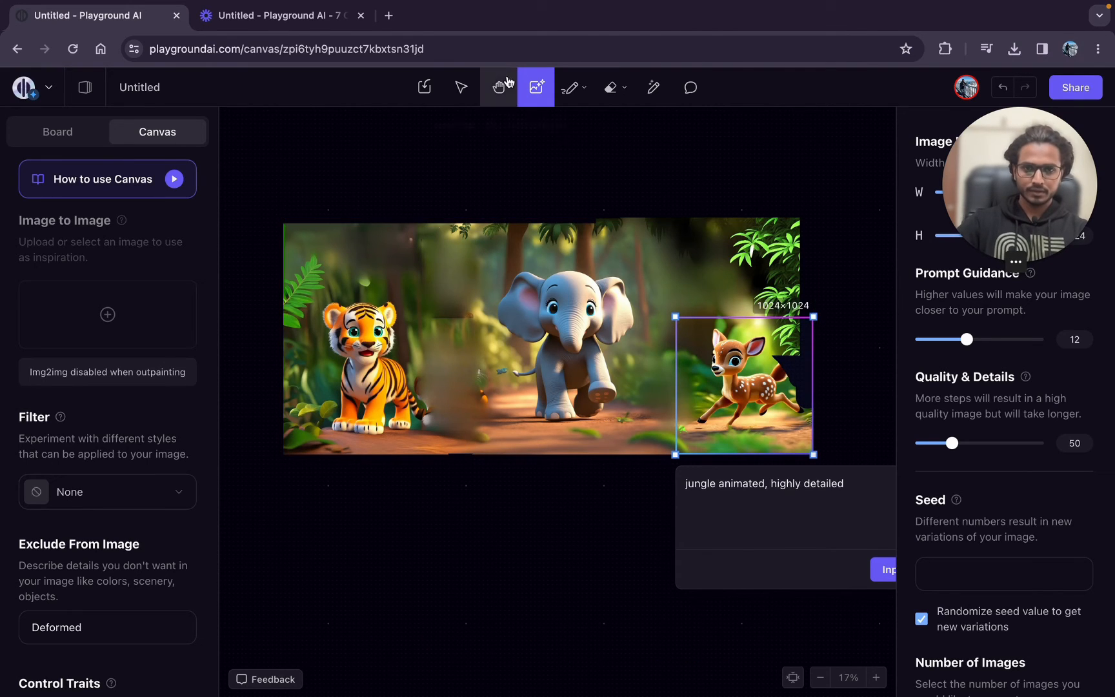
{"action": "left_click", "coordinate": [887, 570]}
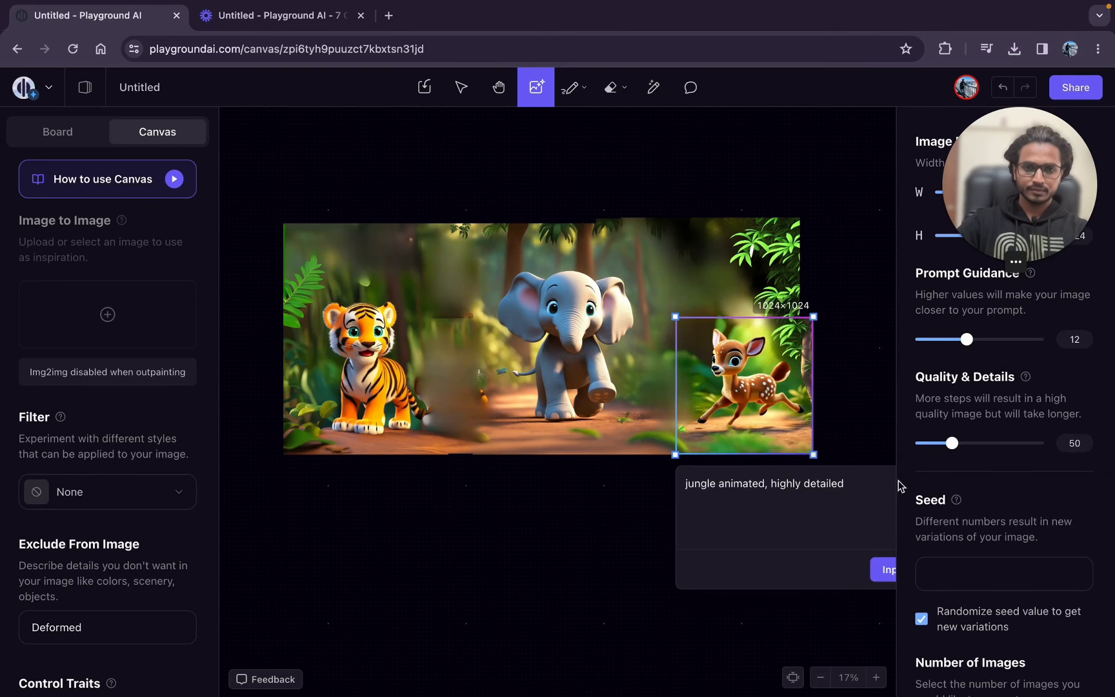
Fill the remaining narrow strip at the scene's outer edge above the deer using the 1024×1024 frame
{"action": "left_click_drag", "start_coordinate": [774, 439], "coordinate": [774, 340]}
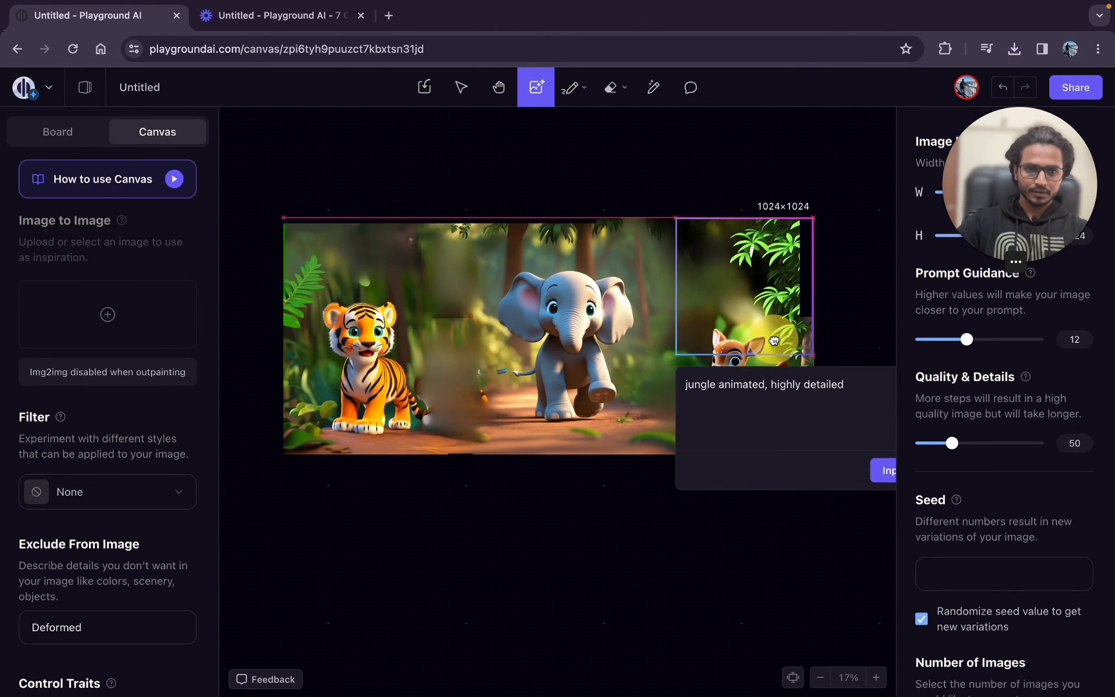
{"action": "left_click", "coordinate": [881, 474]}
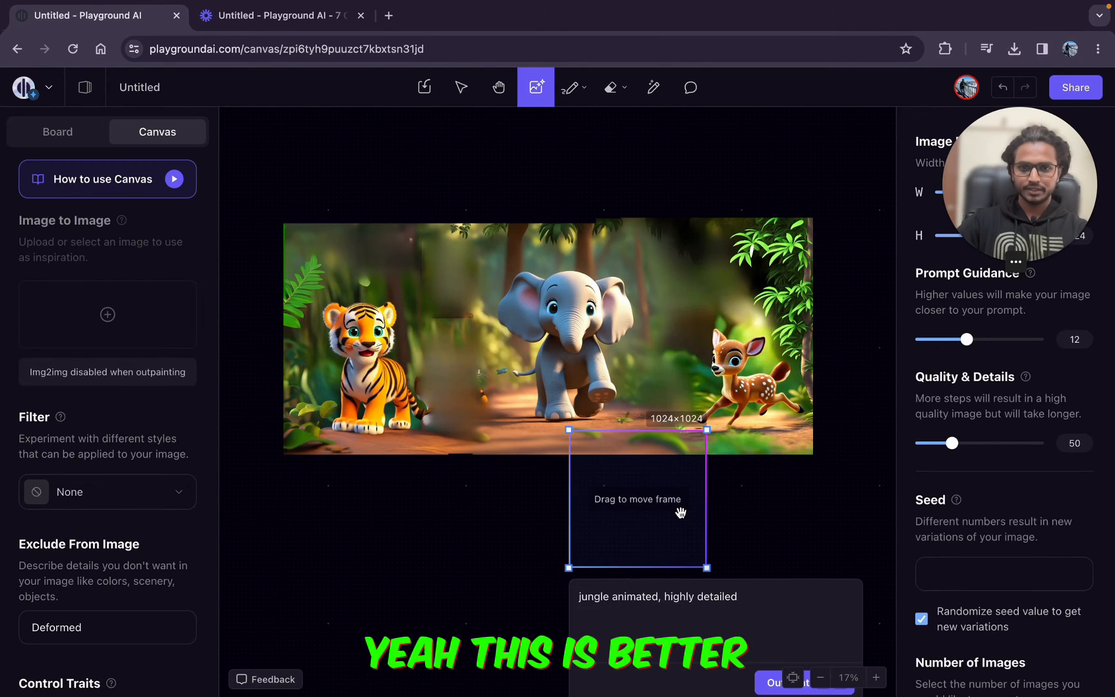
{"action": "left_click_drag", "start_coordinate": [672, 508], "coordinate": [624, 545]}
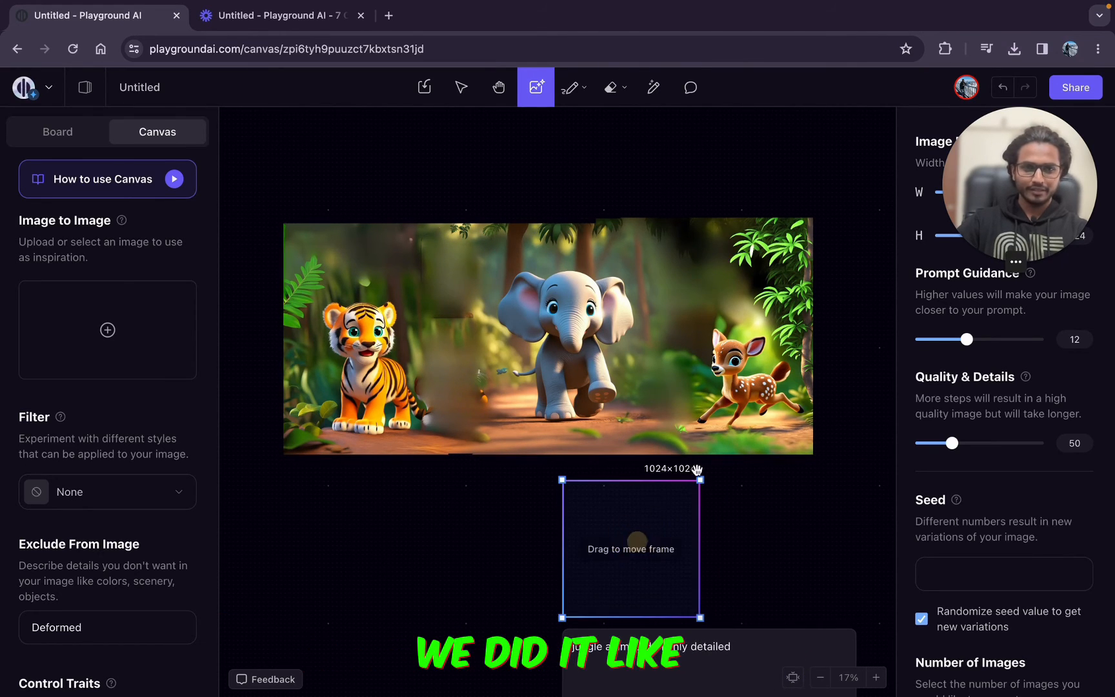
Crop the uneven borders off the combined scene, reducing the image to about 3909×1645
{"action": "left_click", "coordinate": [450, 401]}
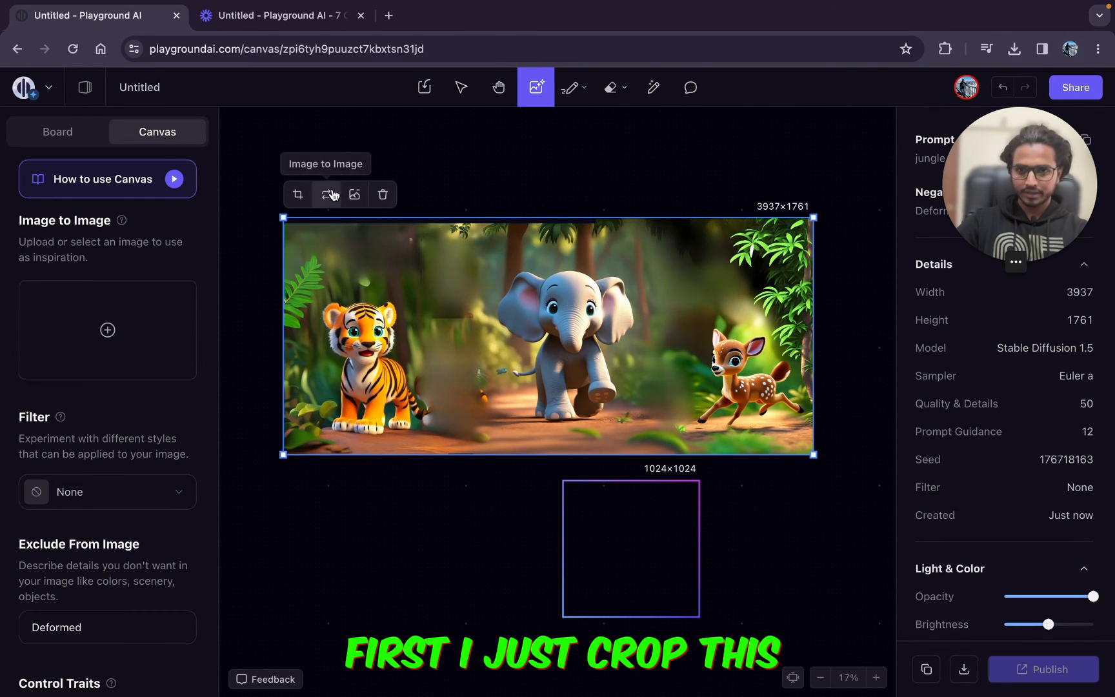
{"action": "left_click", "coordinate": [297, 196]}
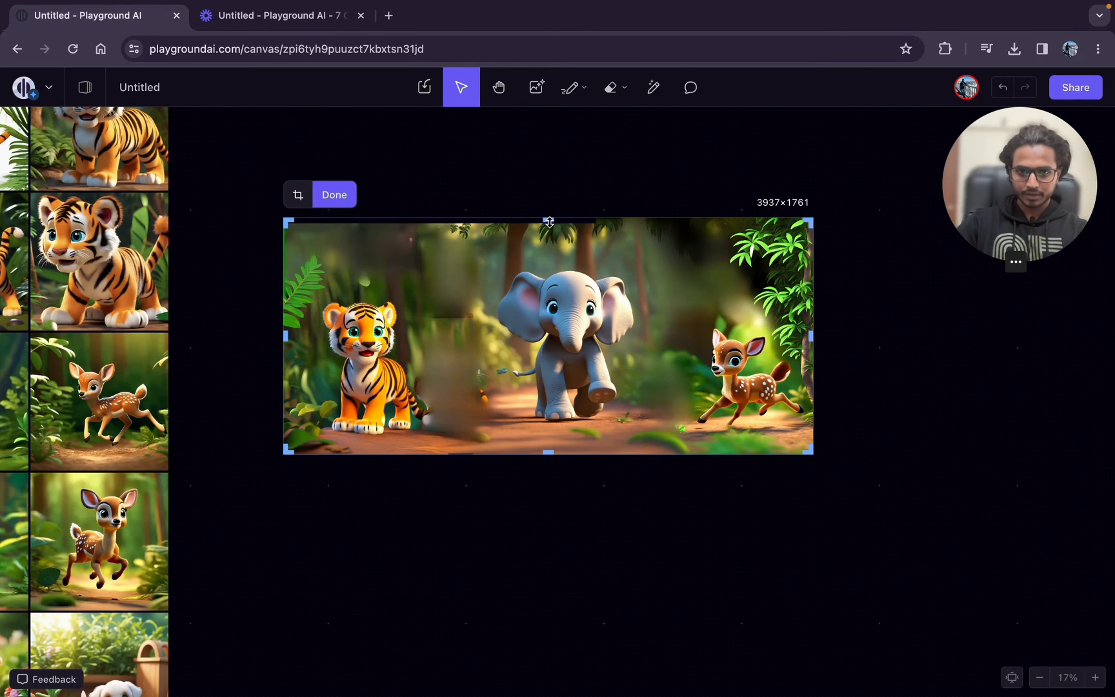
{"action": "left_click_drag", "start_coordinate": [547, 220], "coordinate": [548, 234]}
{"action": "left_click", "coordinate": [334, 206]}
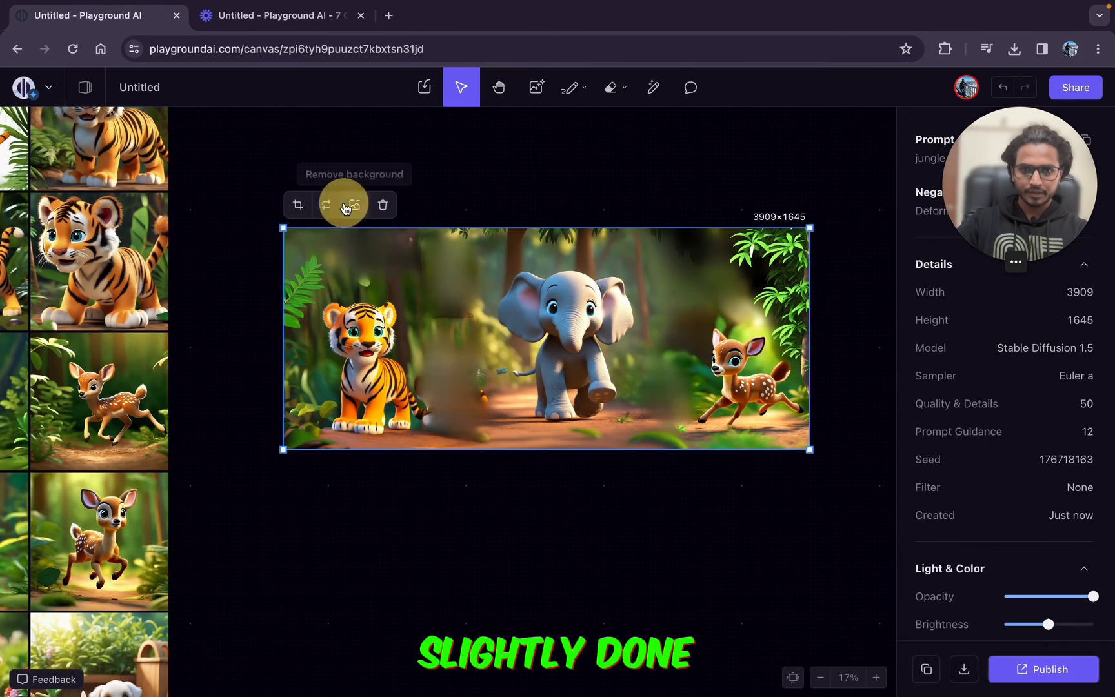
{"action": "left_click", "coordinate": [558, 511]}
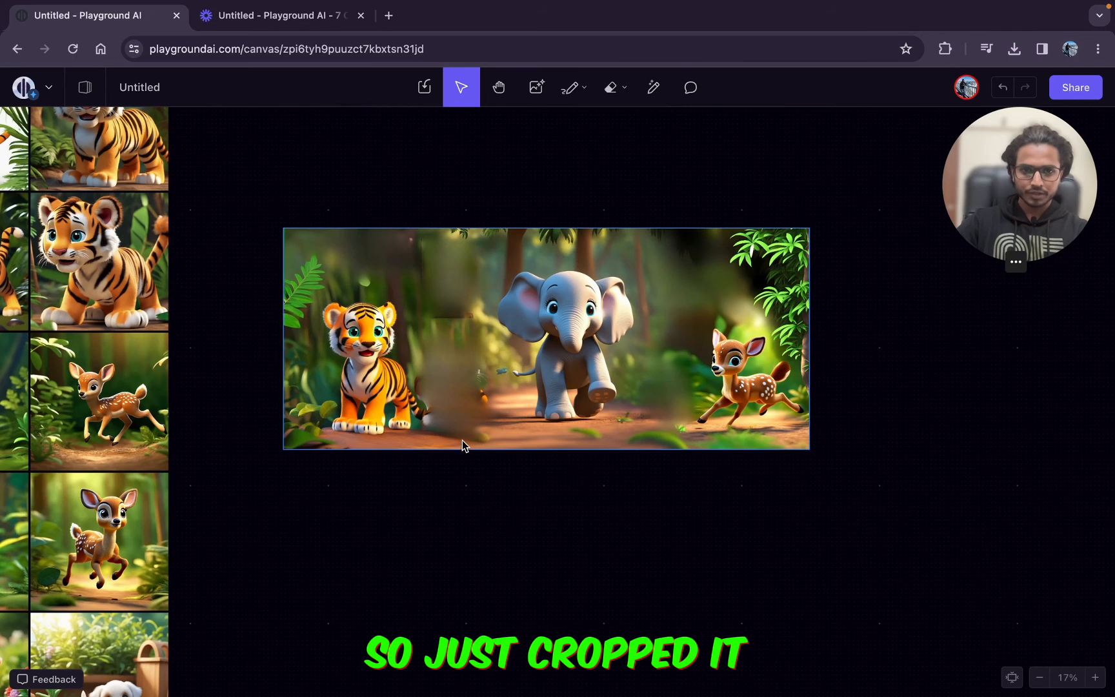
Erase the blurred strips between tiger and elephant and between elephant and deer with the Object Eraser at size 187
{"action": "left_click", "coordinate": [654, 351]}
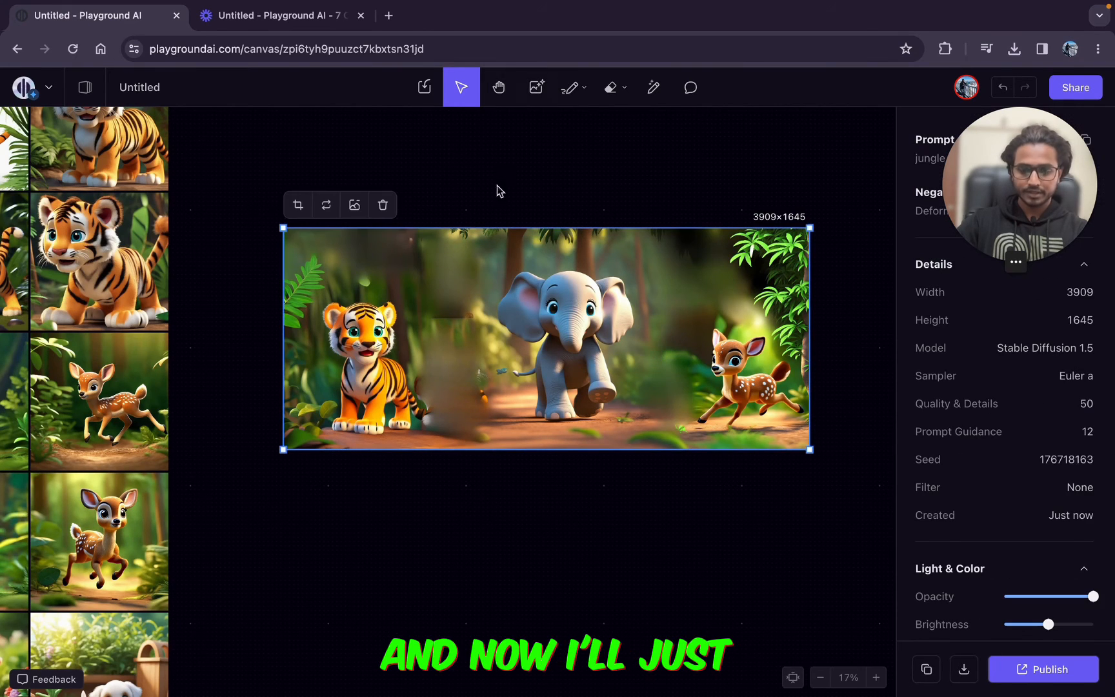
{"action": "left_click", "coordinate": [621, 90]}
{"action": "left_click", "coordinate": [648, 152]}
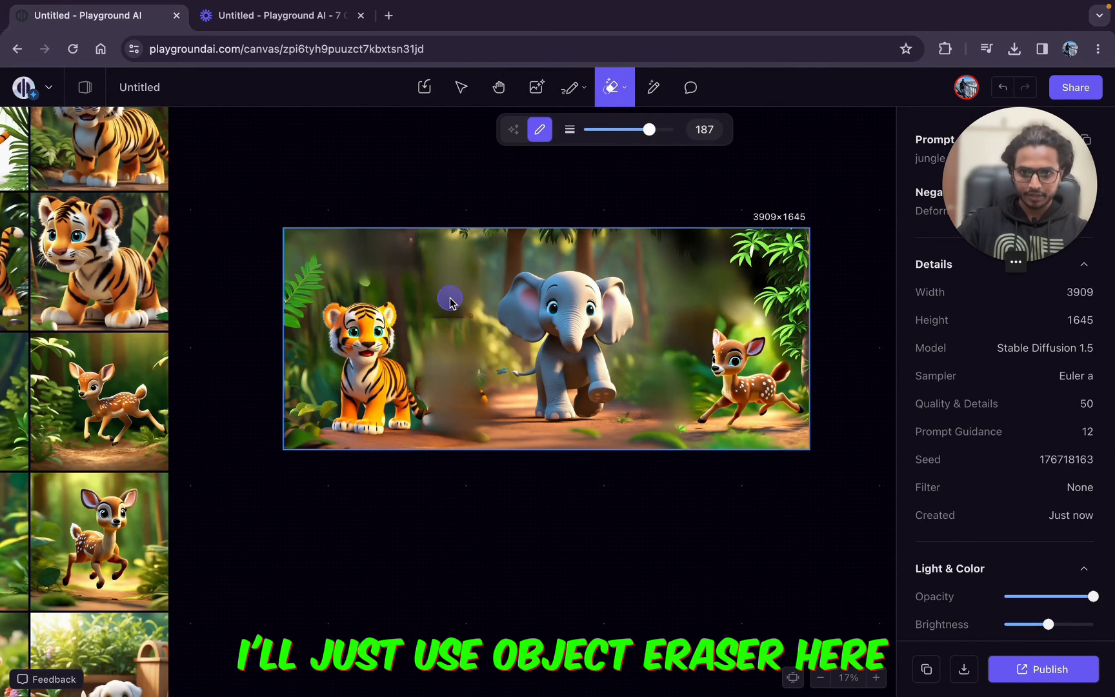
{"action": "mouse_move", "coordinate": [439, 393]}
{"action": "left_mouse_down"}
{"action": "mouse_move", "coordinate": [433, 379]}
{"action": "mouse_move", "coordinate": [452, 377]}
{"action": "mouse_move", "coordinate": [464, 352]}
{"action": "mouse_move", "coordinate": [473, 403]}
{"action": "mouse_move", "coordinate": [455, 418]}
{"action": "mouse_move", "coordinate": [467, 404]}
{"action": "mouse_move", "coordinate": [459, 279]}
{"action": "left_mouse_up"}
{"action": "mouse_move", "coordinate": [664, 395]}
{"action": "left_mouse_down"}
{"action": "mouse_move", "coordinate": [671, 438]}
{"action": "mouse_move", "coordinate": [668, 372]}
{"action": "left_mouse_up"}
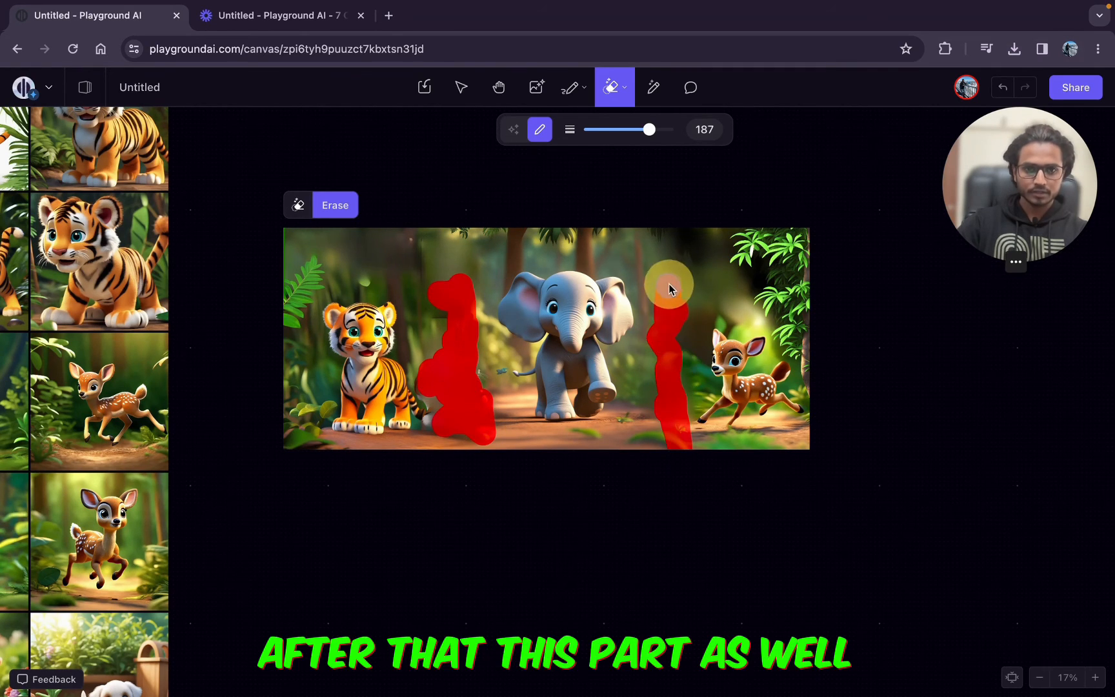
{"action": "mouse_move", "coordinate": [668, 284]}
{"action": "left_mouse_down"}
{"action": "mouse_move", "coordinate": [668, 268]}
{"action": "mouse_move", "coordinate": [714, 283]}
{"action": "mouse_move", "coordinate": [694, 282]}
{"action": "left_mouse_up"}
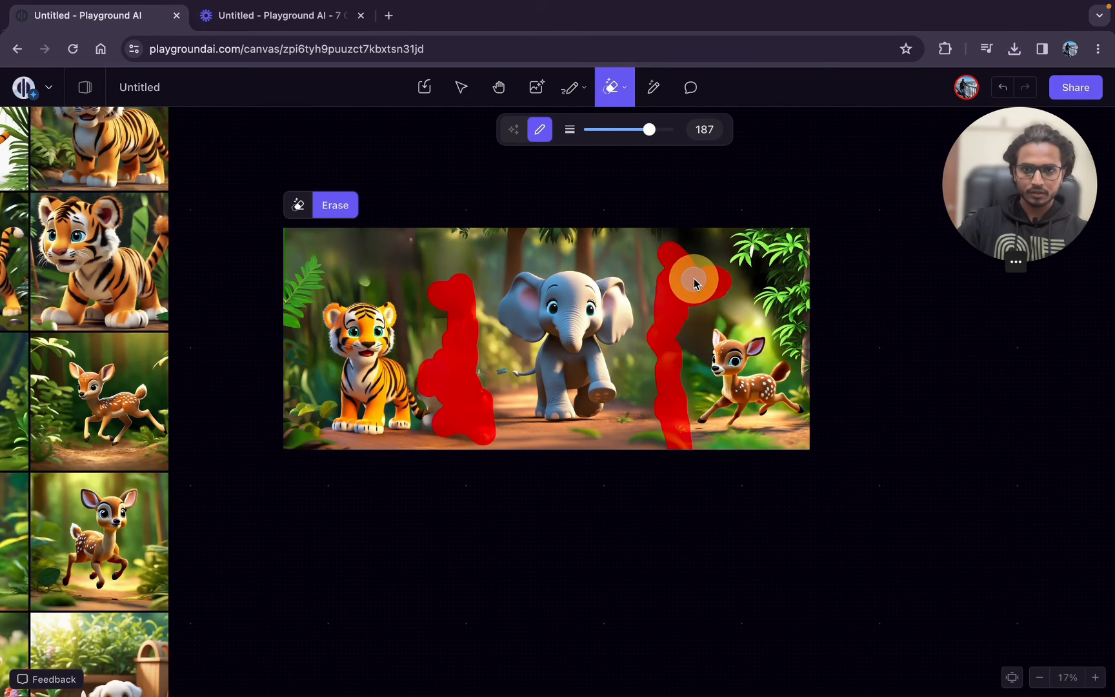
{"action": "left_click", "coordinate": [335, 206]}
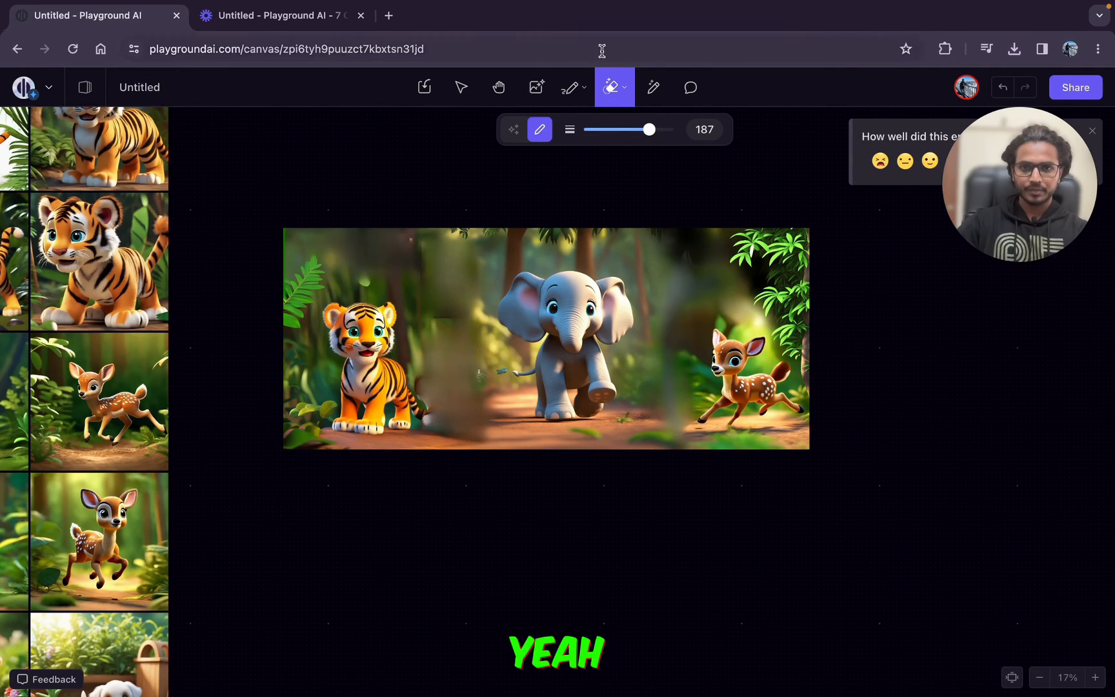
Smooth the blurred background between the tiger and the elephant, from the foliage down to the path, with the Object Eraser
{"action": "mouse_move", "coordinate": [422, 287]}
{"action": "left_mouse_down"}
{"action": "mouse_move", "coordinate": [450, 255]}
{"action": "mouse_move", "coordinate": [455, 316]}
{"action": "mouse_move", "coordinate": [427, 330]}
{"action": "mouse_move", "coordinate": [439, 349]}
{"action": "mouse_move", "coordinate": [465, 332]}
{"action": "left_mouse_up"}
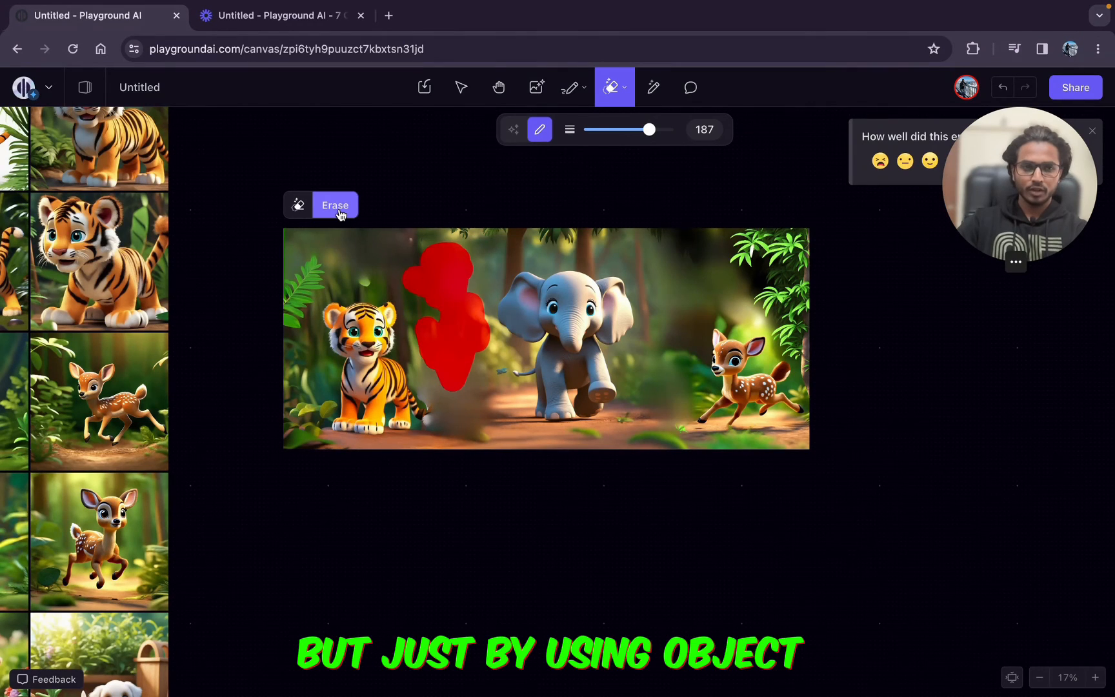
{"action": "left_click", "coordinate": [341, 212]}
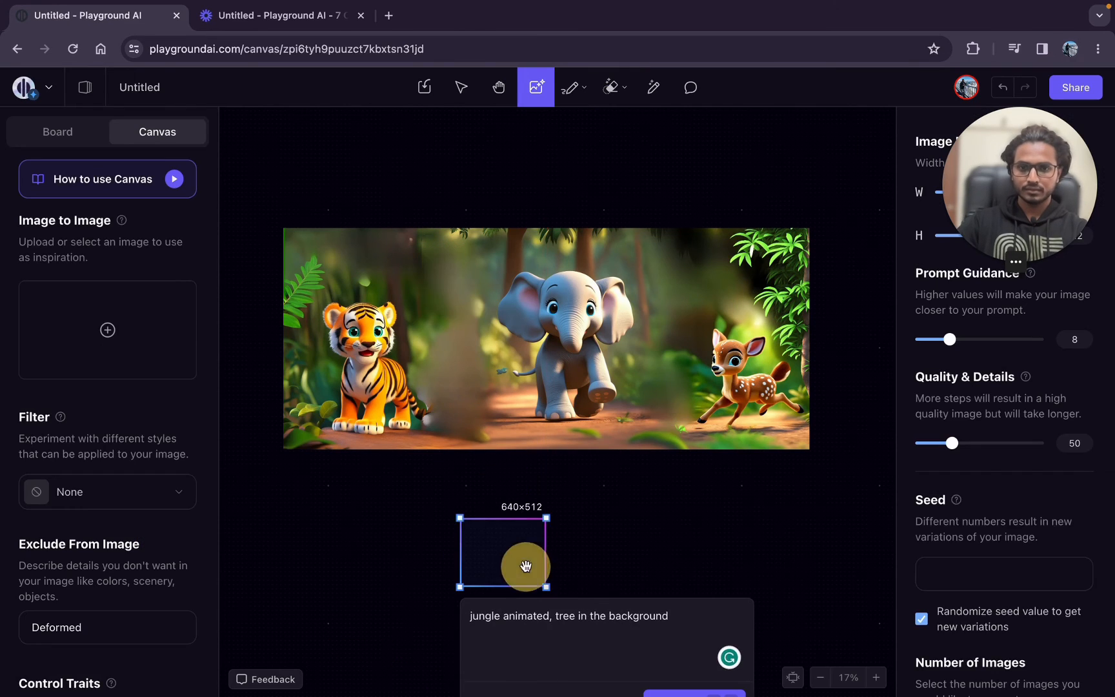
{"action": "left_click", "coordinate": [610, 87]}
{"action": "left_click", "coordinate": [625, 87]}
{"action": "mouse_move", "coordinate": [426, 358]}
{"action": "left_mouse_down"}
{"action": "mouse_move", "coordinate": [438, 335]}
{"action": "mouse_move", "coordinate": [469, 368]}
{"action": "mouse_move", "coordinate": [456, 434]}
{"action": "mouse_move", "coordinate": [451, 337]}
{"action": "left_mouse_up"}
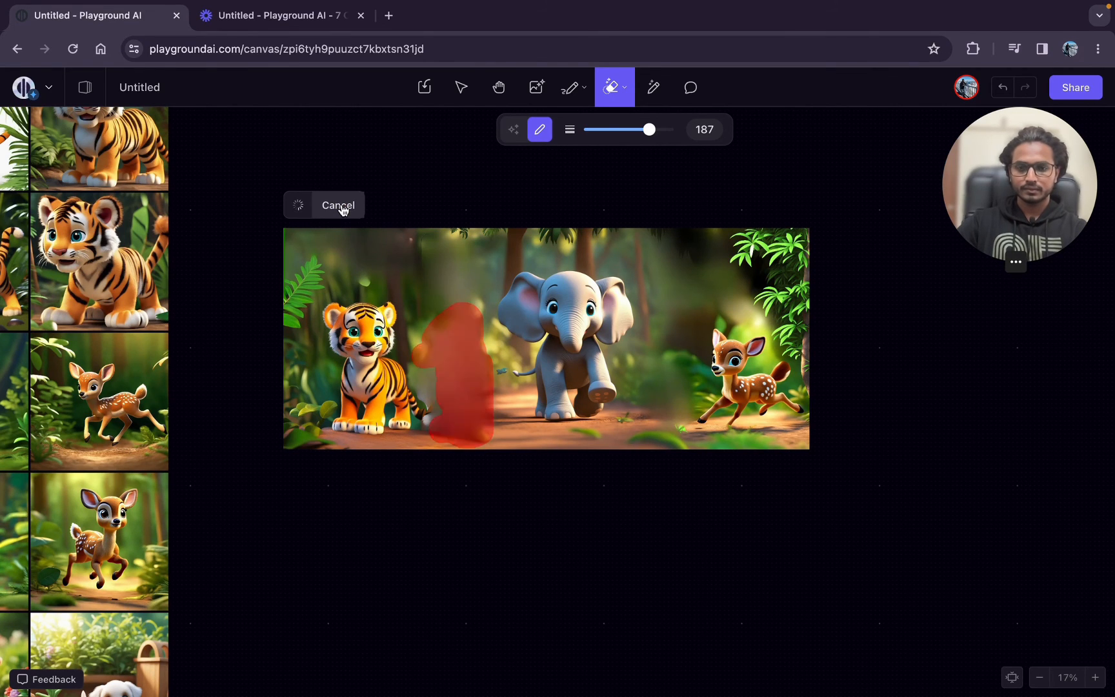
{"action": "mouse_move", "coordinate": [438, 323]}
{"action": "left_mouse_down"}
{"action": "mouse_move", "coordinate": [446, 264]}
{"action": "mouse_move", "coordinate": [476, 296]}
{"action": "left_mouse_up"}
{"action": "left_click", "coordinate": [342, 211]}
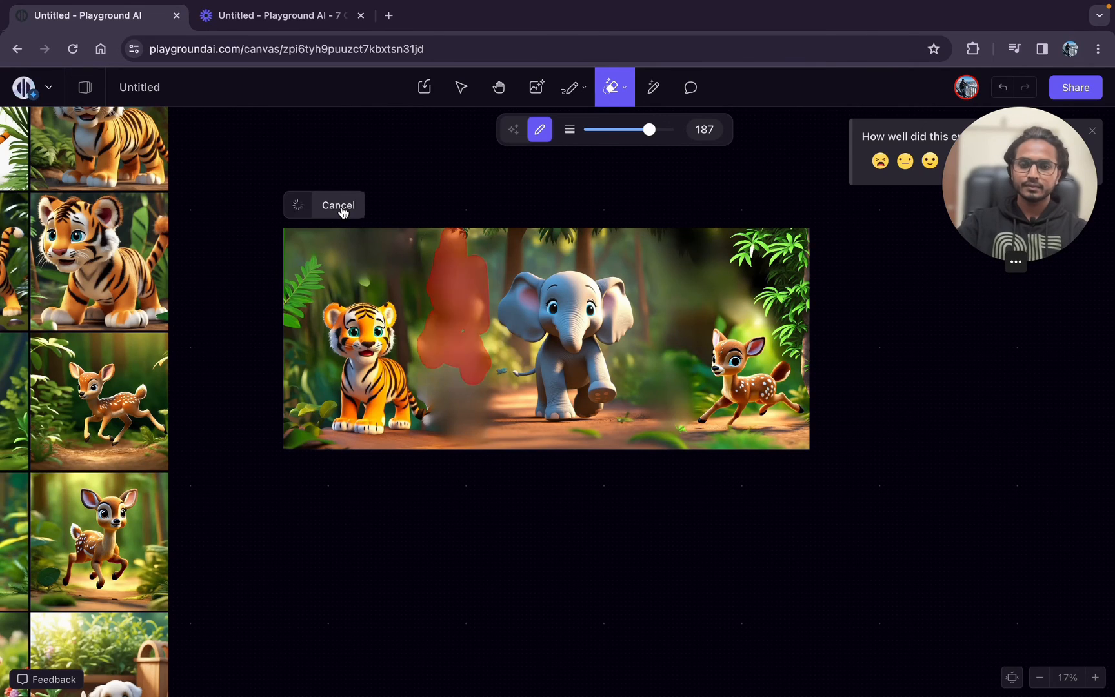
{"action": "key", "text": "Escape"}
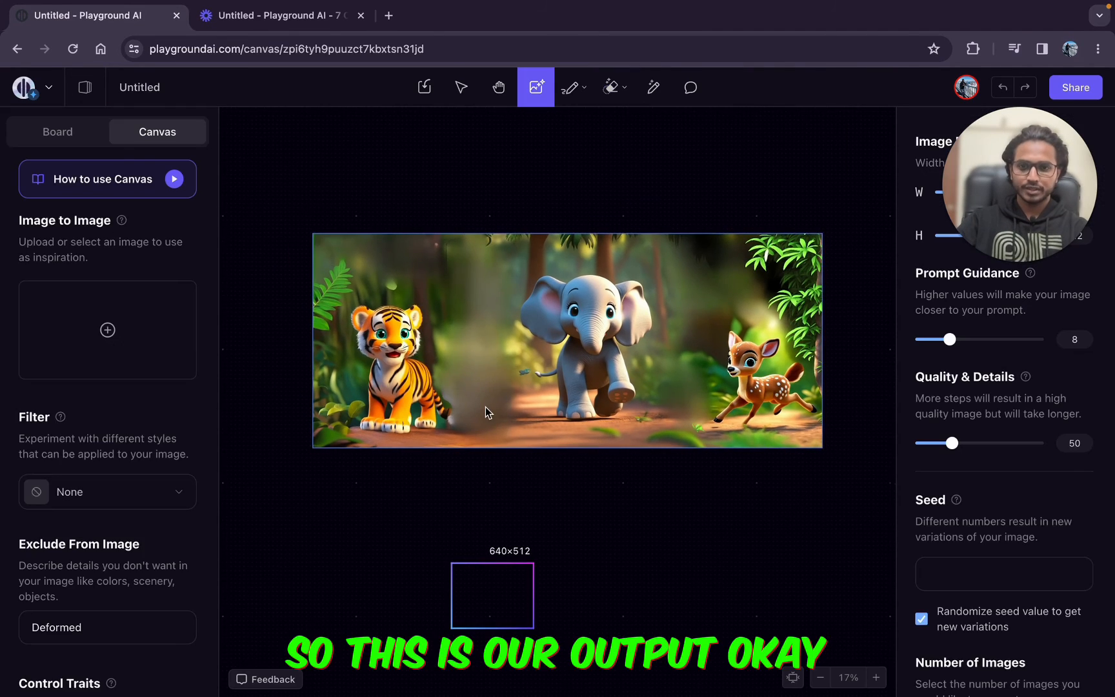
Examine the finished three-animal scene up close and select it to view its image details
{"action": "scroll", "coordinate": [485, 406], "scroll_direction": "up", "scroll_amount": 3}
{"action": "scroll", "coordinate": [485, 407], "scroll_direction": "down", "scroll_amount": 1}
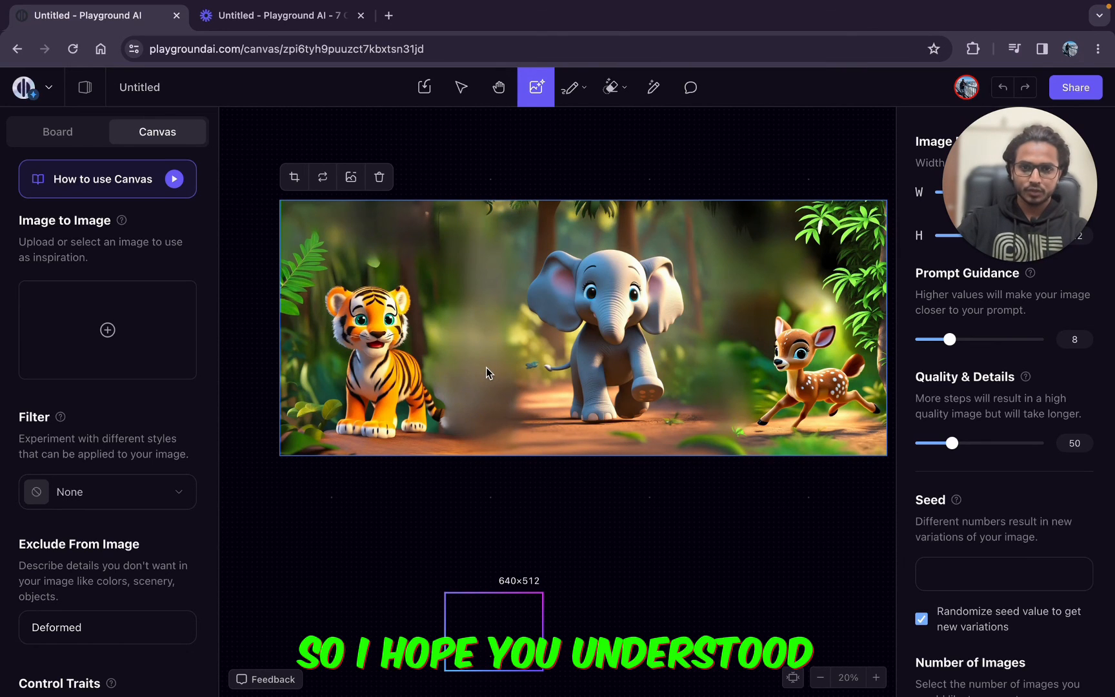
{"action": "scroll", "coordinate": [486, 367], "scroll_direction": "down", "scroll_amount": 3}
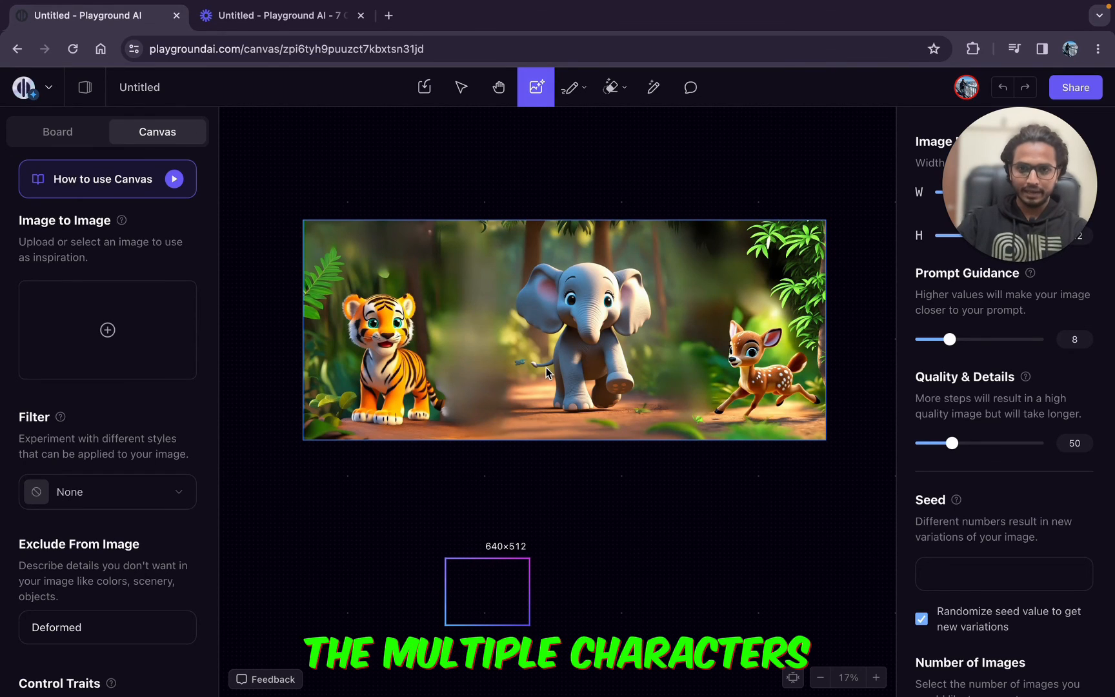
{"action": "left_click", "coordinate": [503, 379]}
{"action": "scroll", "coordinate": [503, 380], "scroll_direction": "up", "scroll_amount": 2}
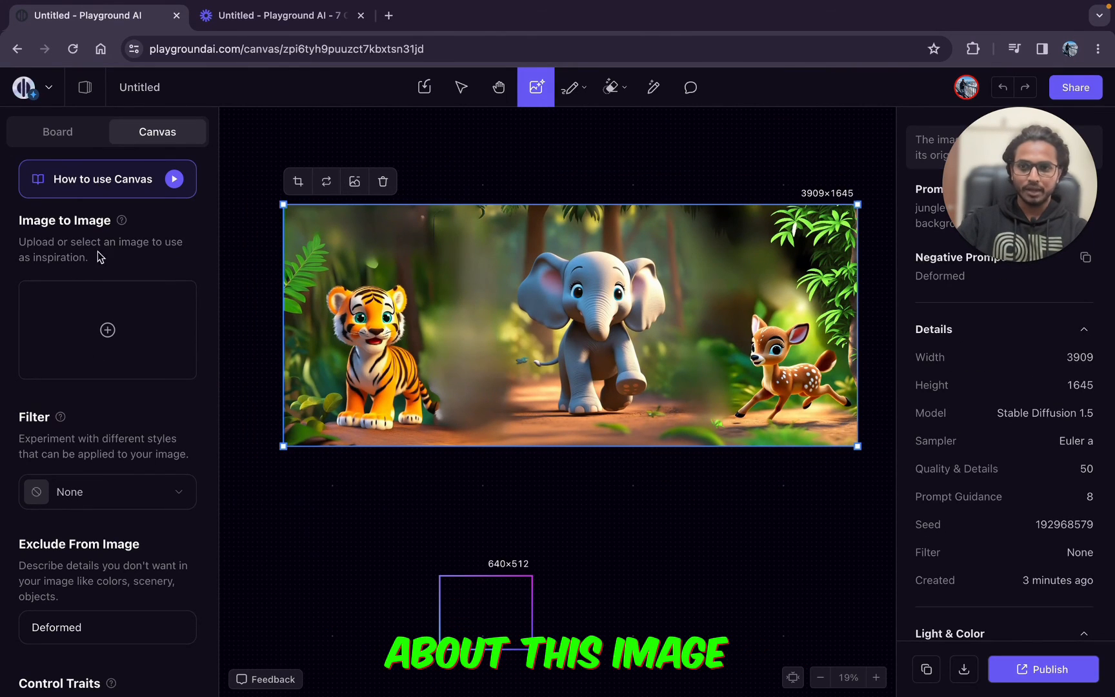